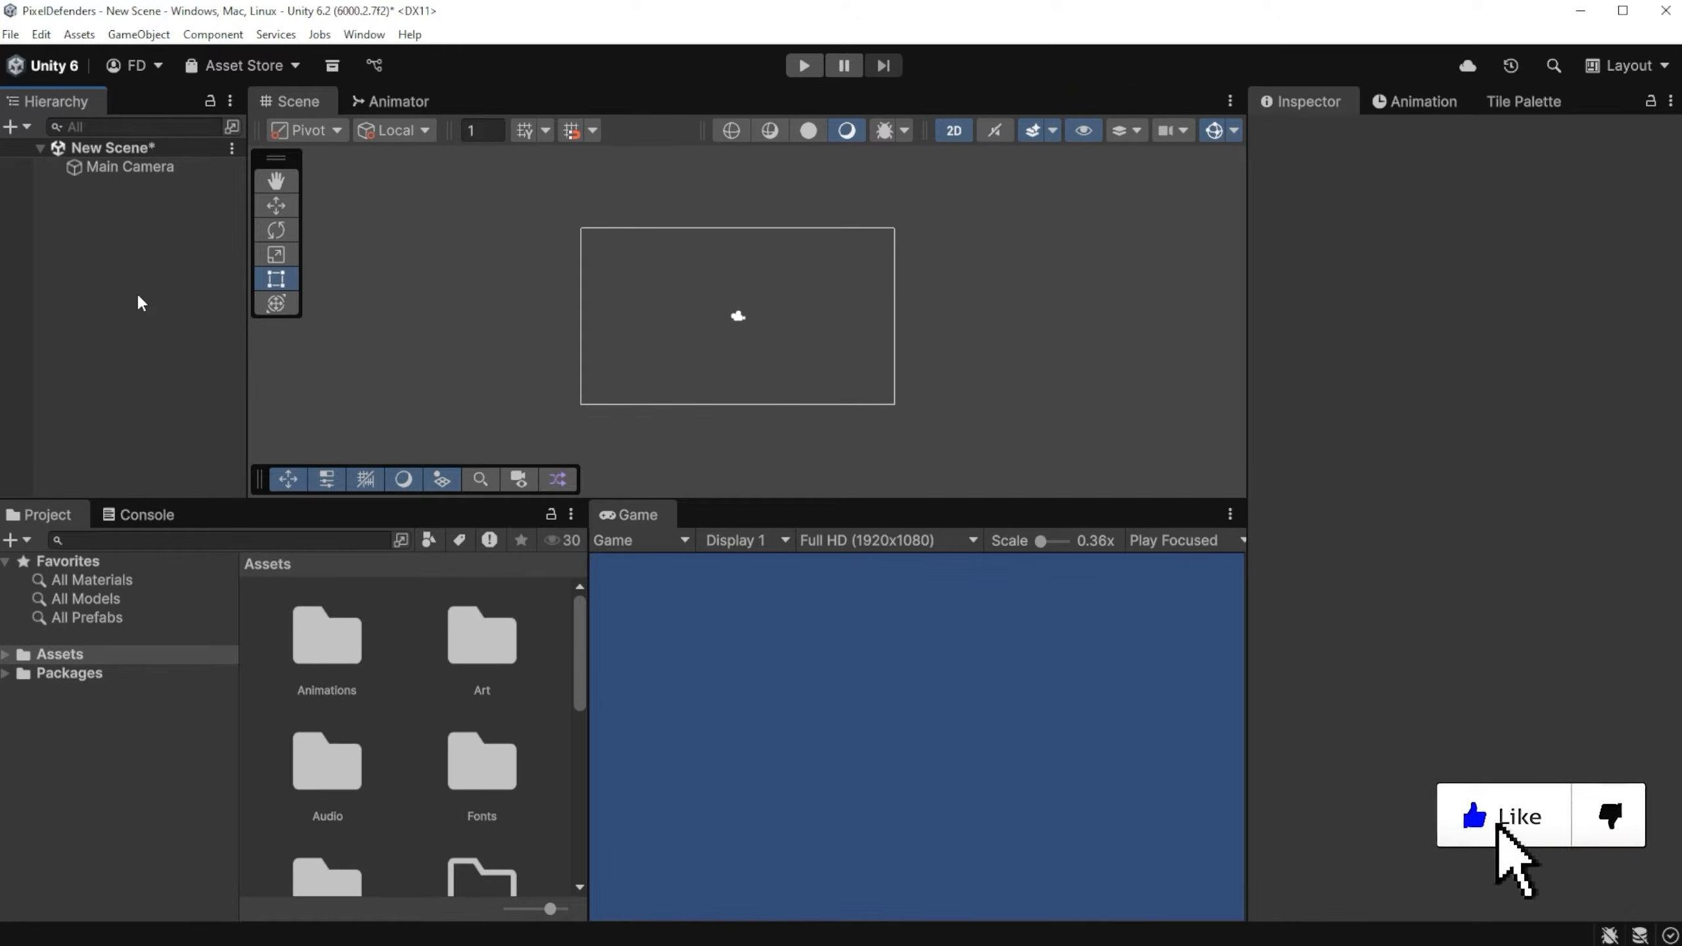
- Add a particle system named Smoke to the scene and reset its transform to zero position and rotation
{"action": "right_click", "coordinate": [145, 259]}
{"action": "mouse_move", "coordinate": [210, 626]}
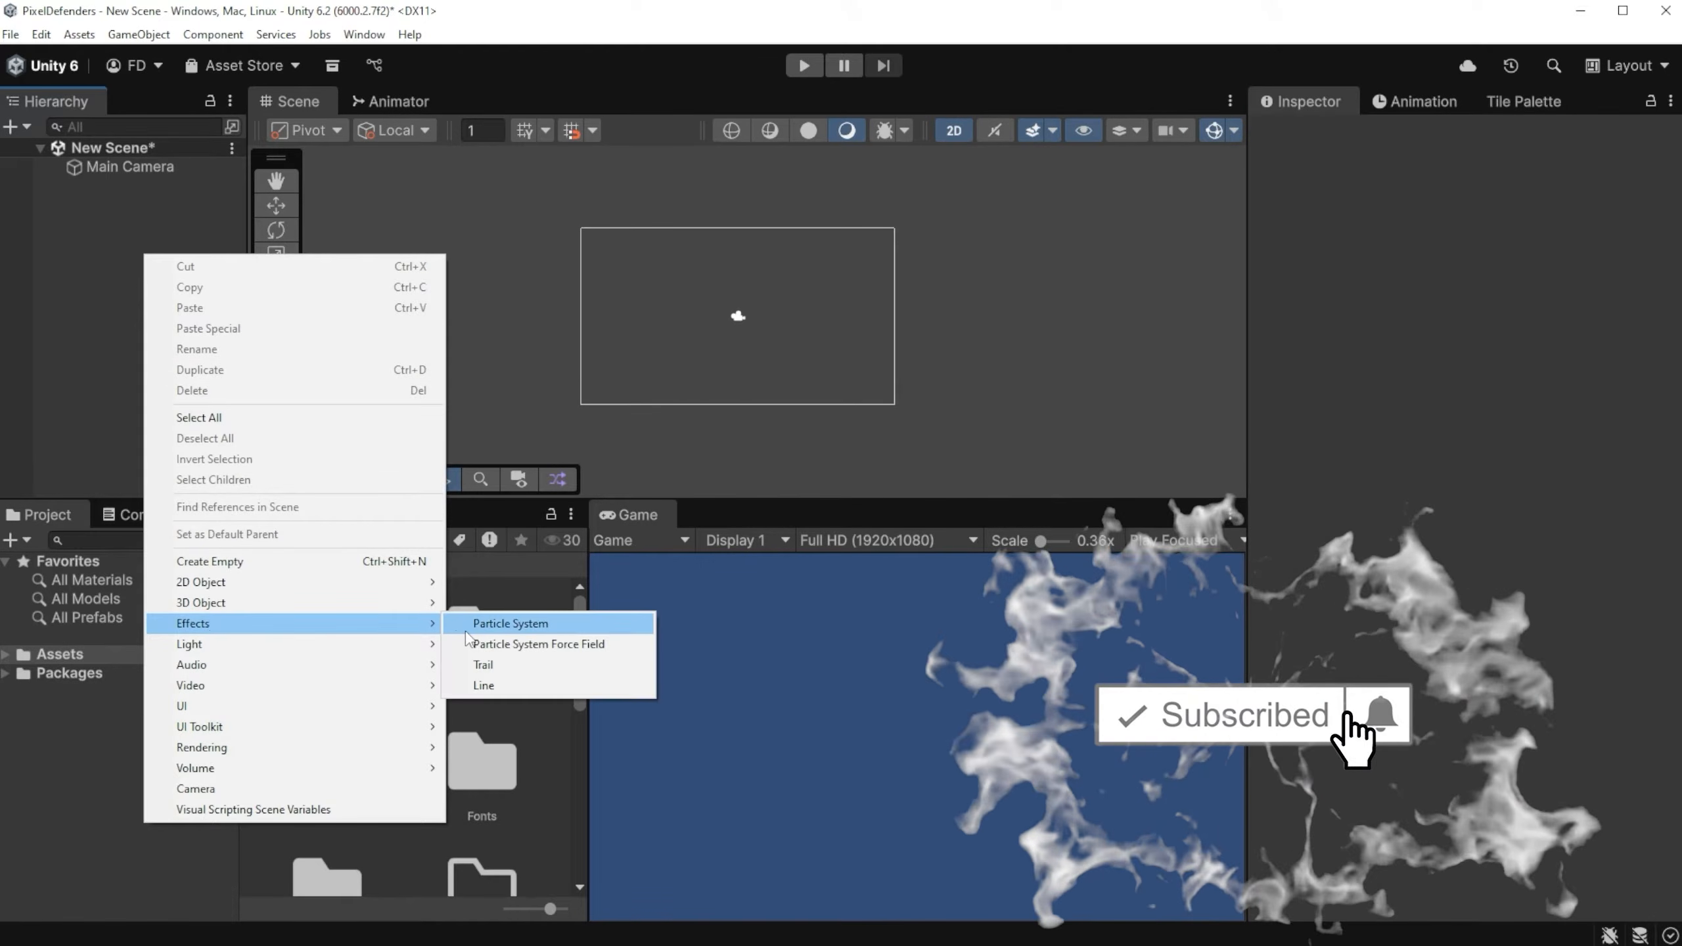
{"action": "left_click", "coordinate": [465, 626]}
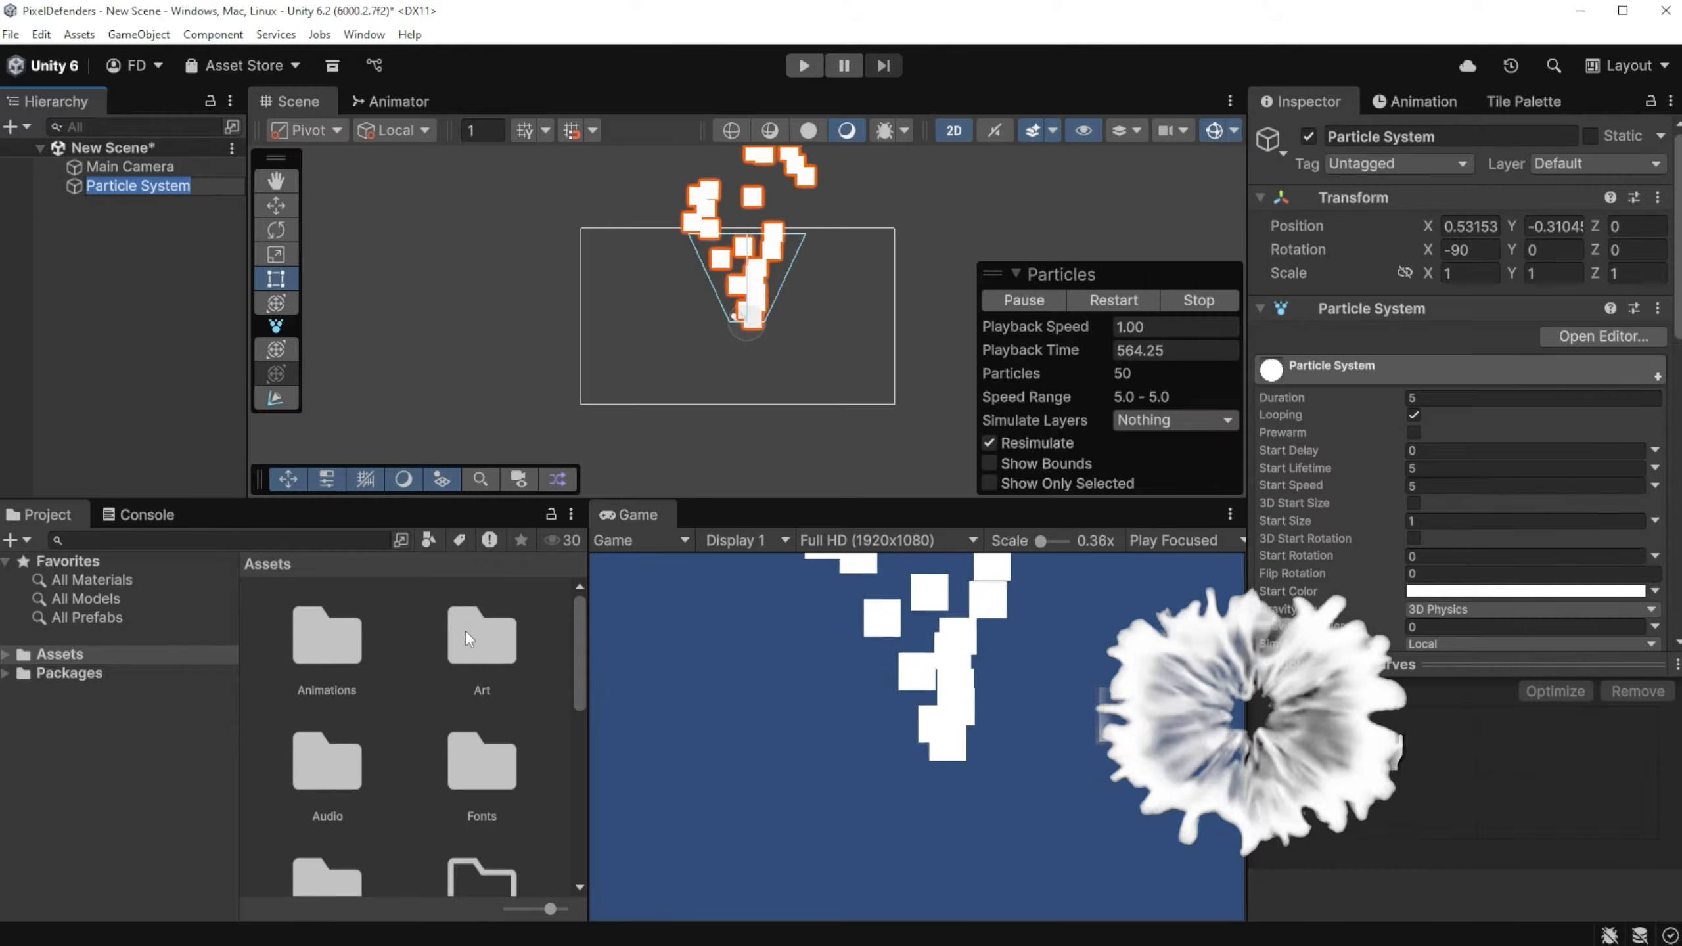
{"action": "type", "text": "Smoke"}
{"action": "key", "text": "Return"}
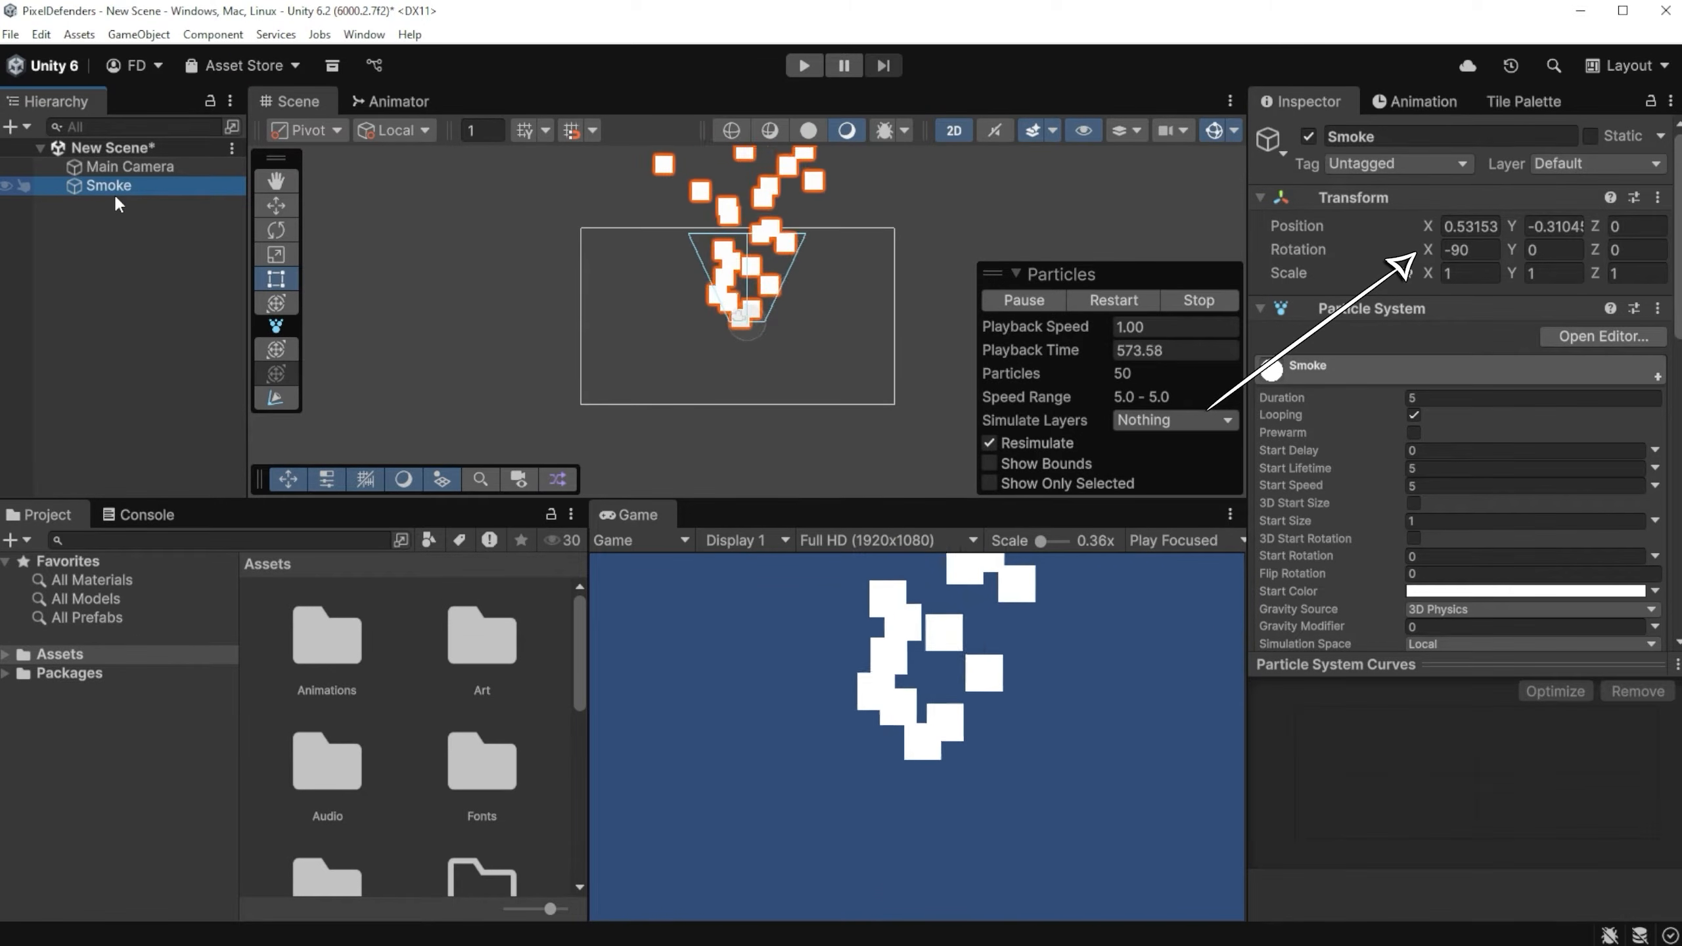
{"action": "right_click", "coordinate": [1379, 198]}
{"action": "left_click", "coordinate": [1382, 200]}
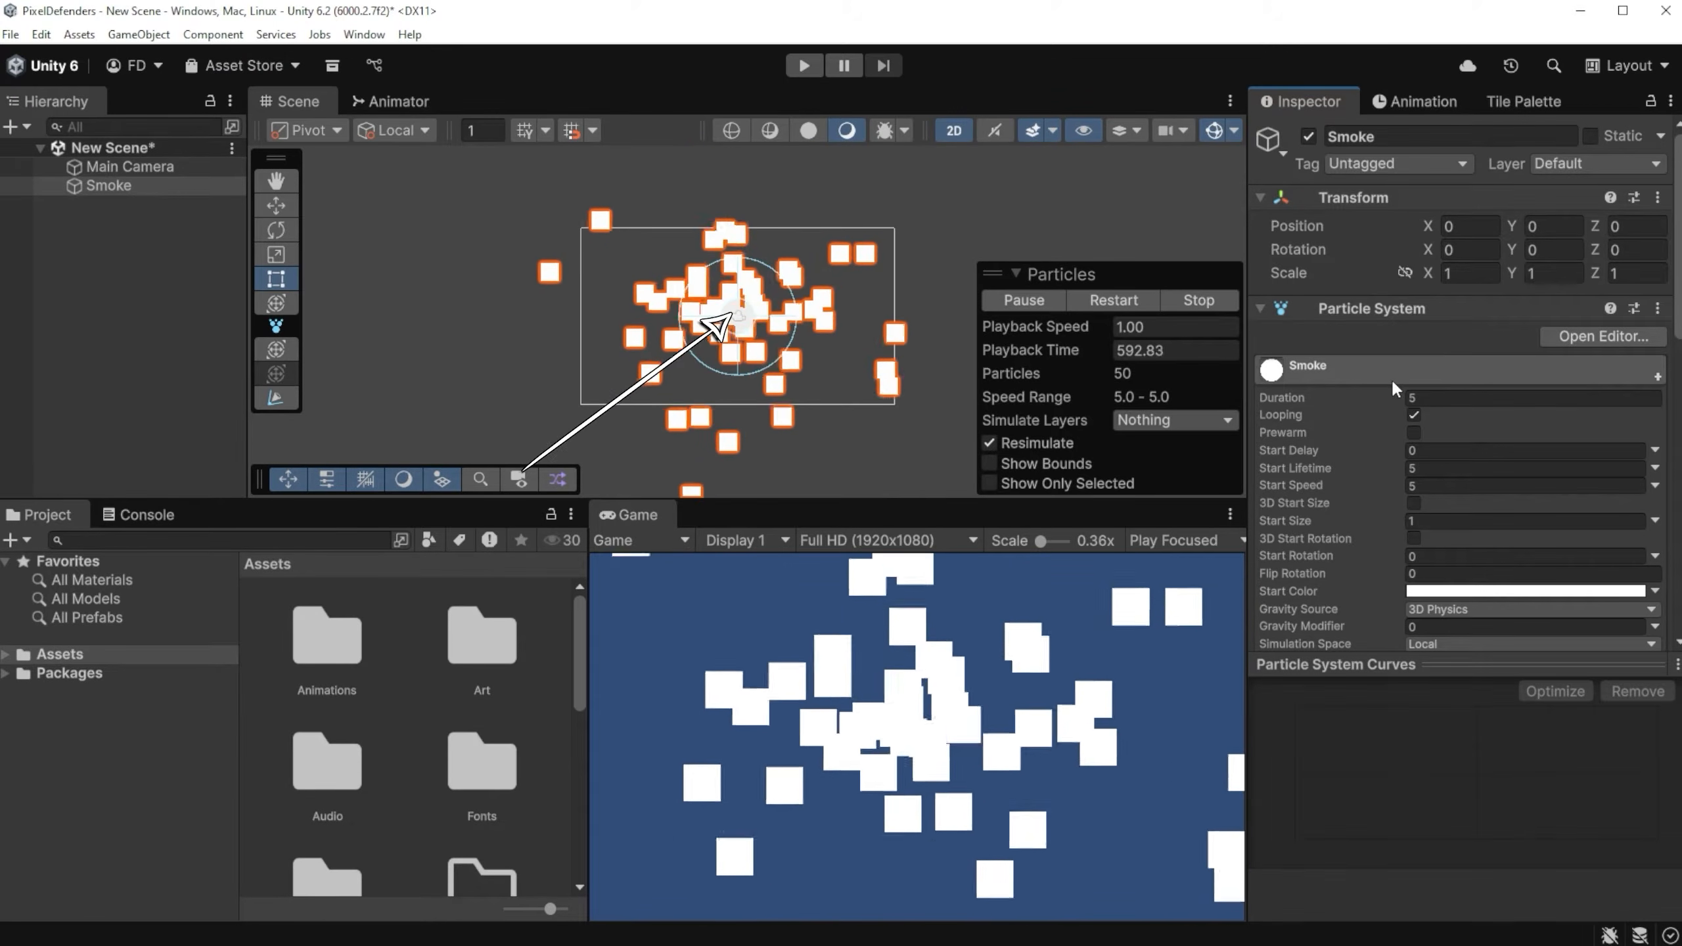
- Set the Smoke particles' start lifetime to random between two constants, 2 and 3
{"action": "scroll", "coordinate": [1390, 379], "scroll_direction": "down", "scroll_amount": 3}
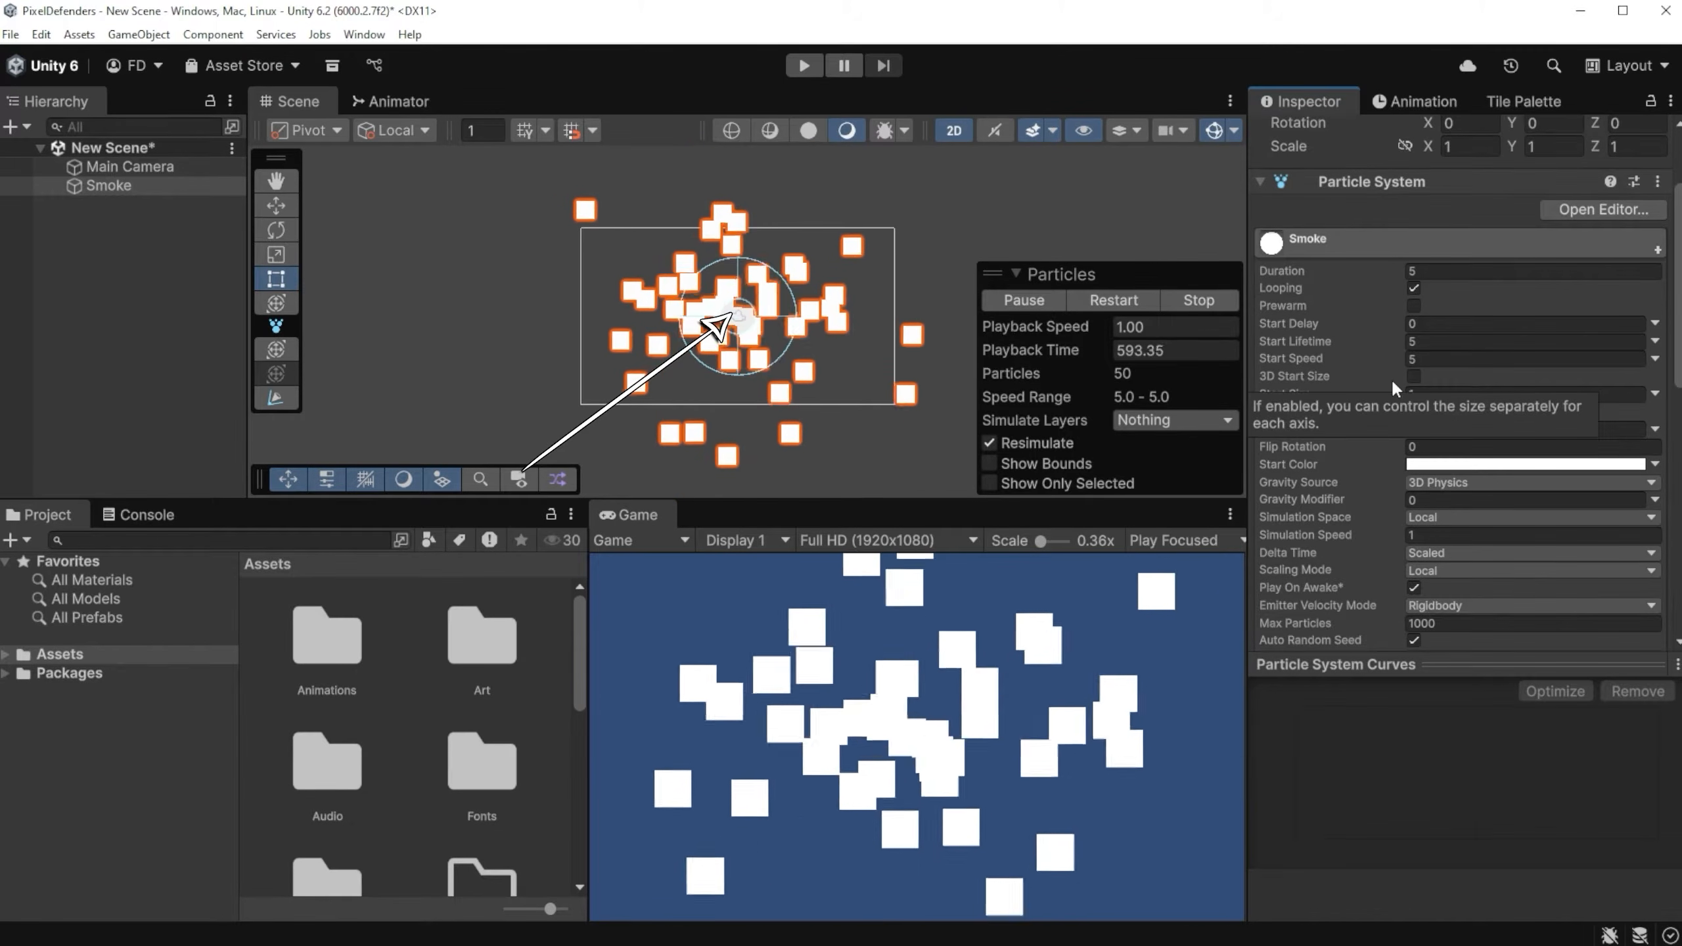
{"action": "left_click", "coordinate": [1654, 359]}
{"action": "left_click", "coordinate": [1620, 402]}
{"action": "left_click", "coordinate": [1466, 342]}
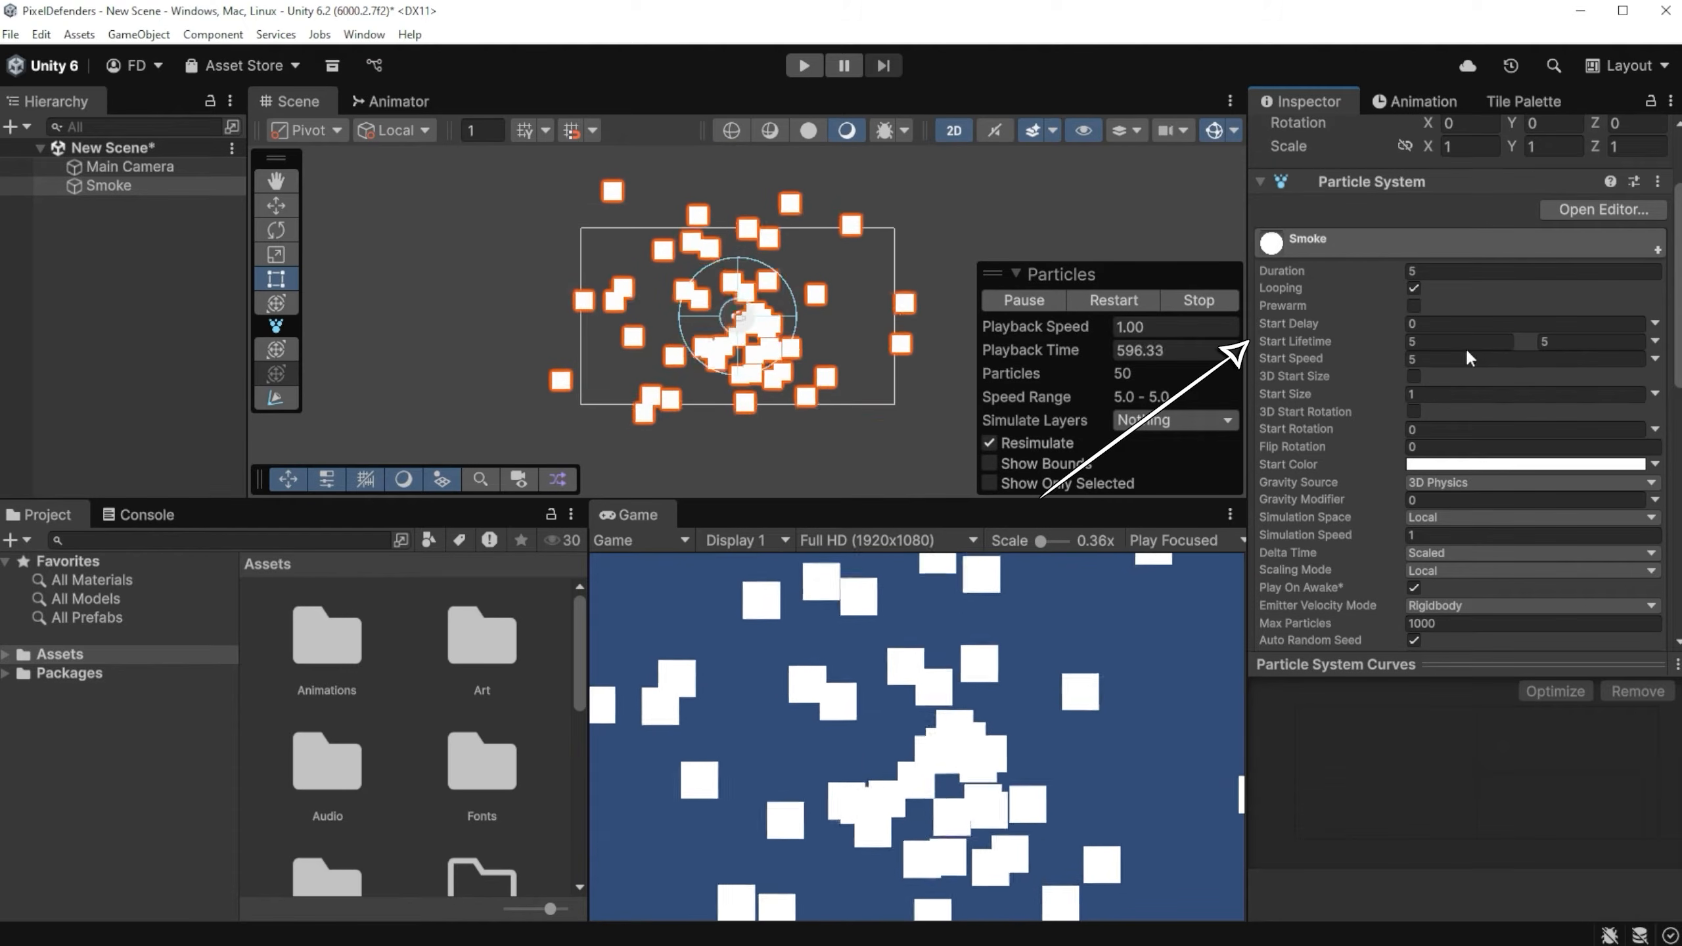
{"action": "type", "text": "2"}
{"action": "key", "text": "Tab"}
{"action": "type", "text": "3"}
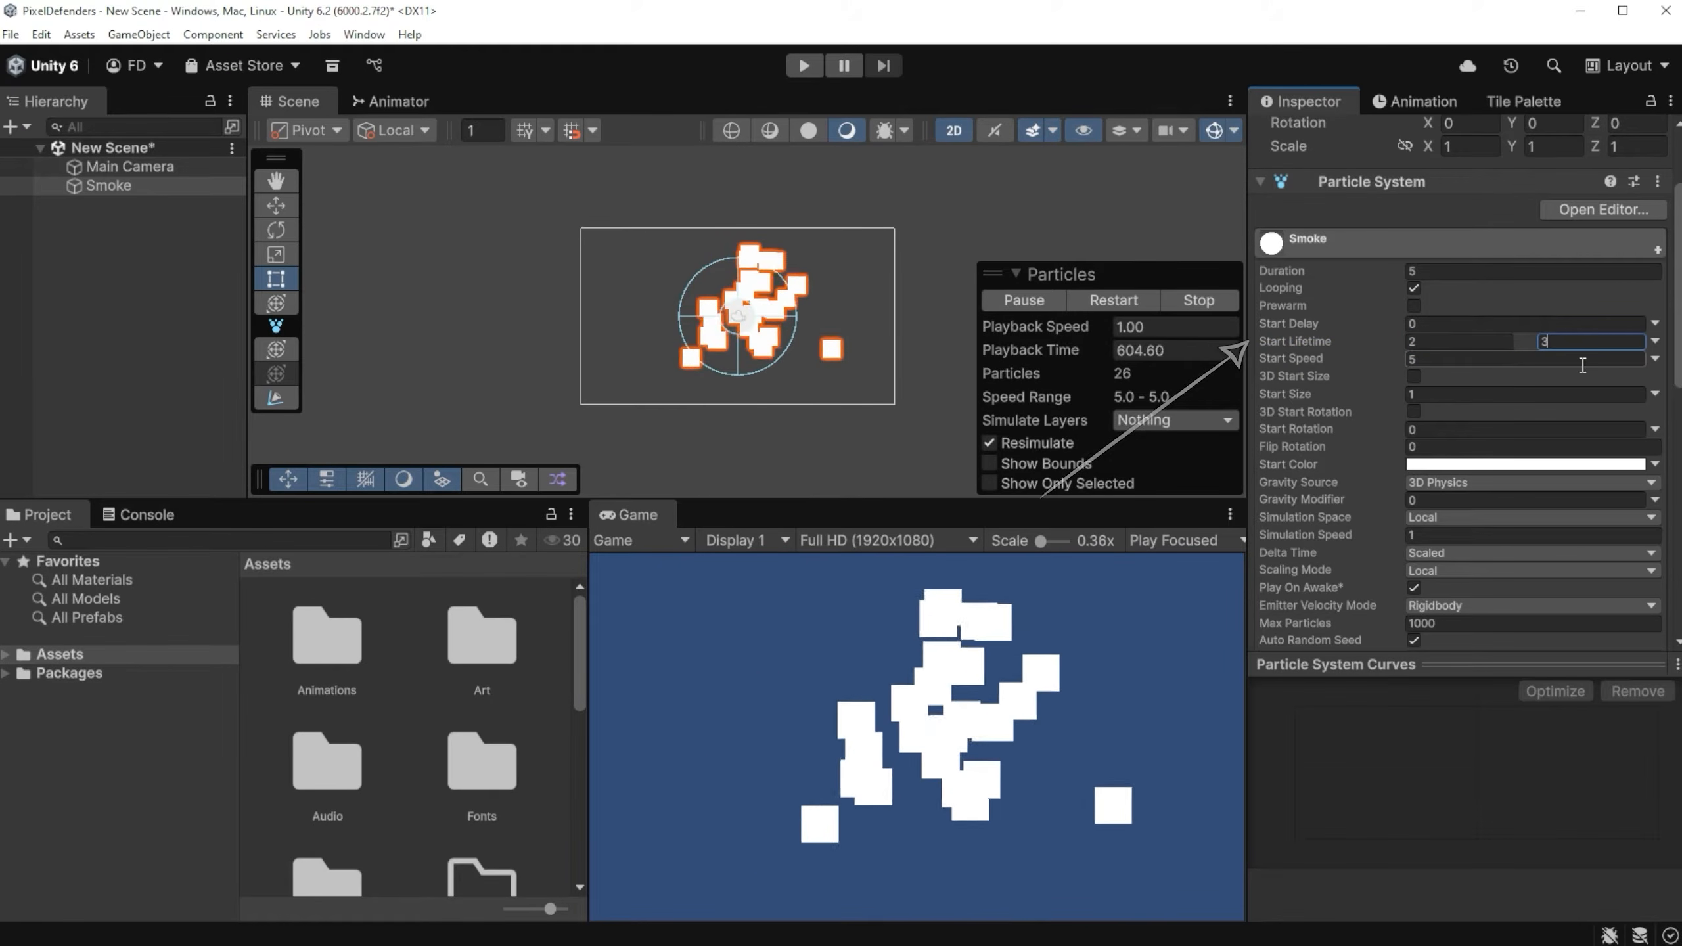
- Set the start speed to random between two constants, 0.1 and 0.25
{"action": "left_click", "coordinate": [1654, 358]}
{"action": "left_click", "coordinate": [1602, 420]}
{"action": "left_click", "coordinate": [1475, 359]}
{"action": "type", "text": "0.1"}
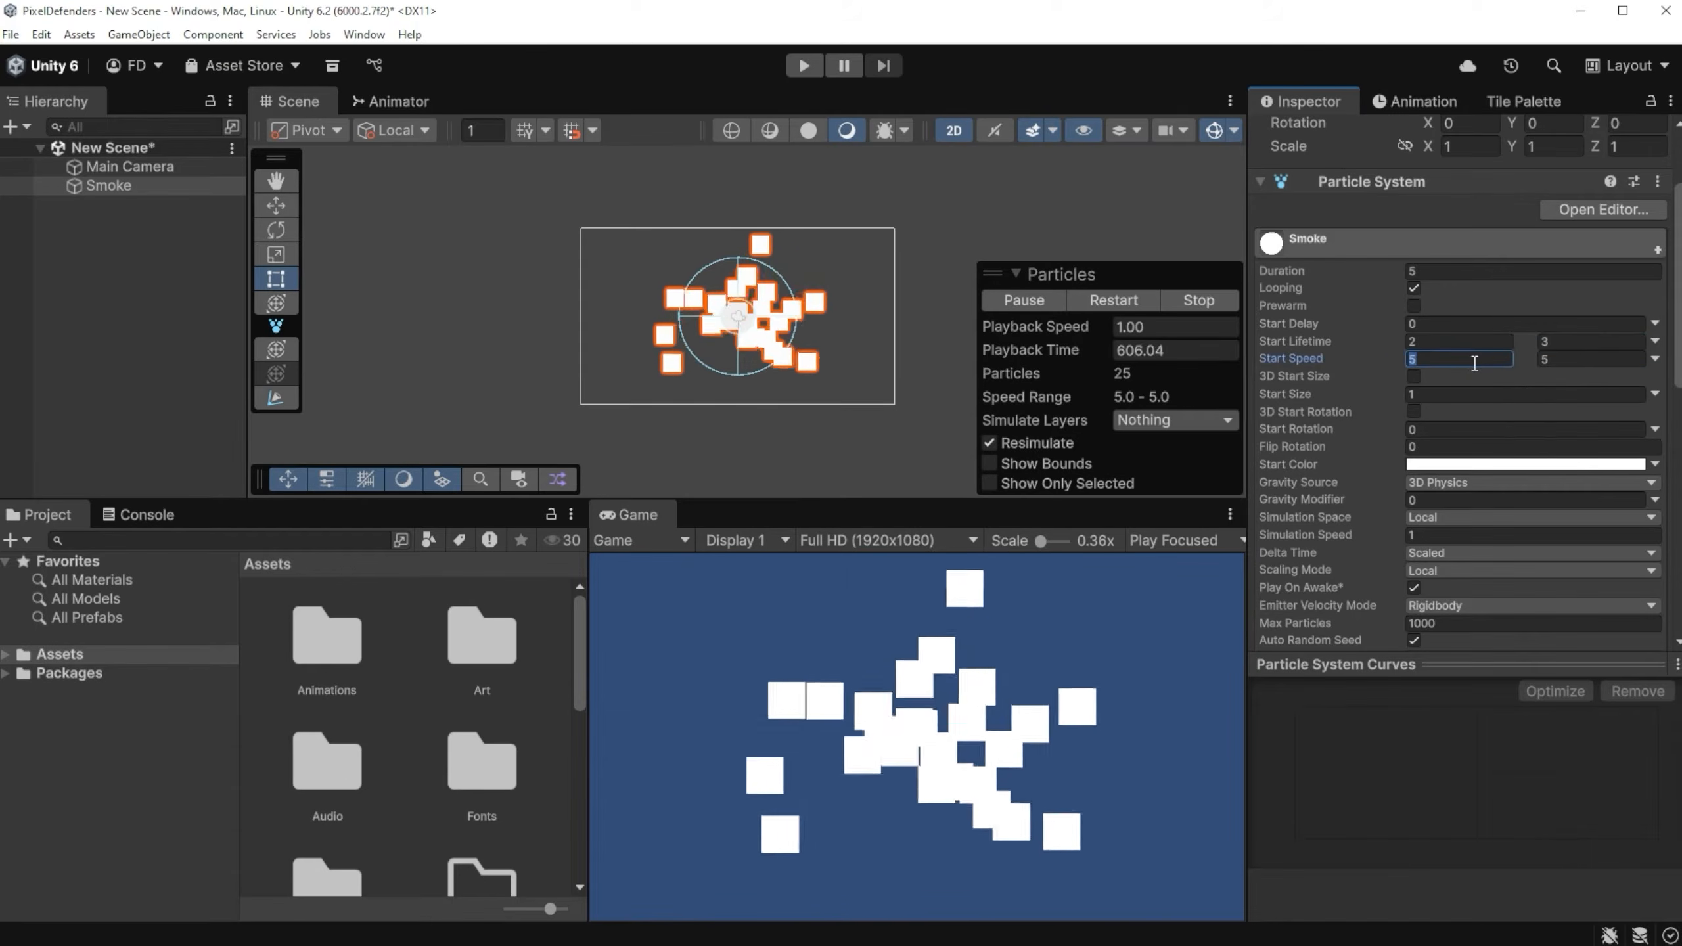
{"action": "key", "text": "Tab"}
{"action": "type", "text": "0"}
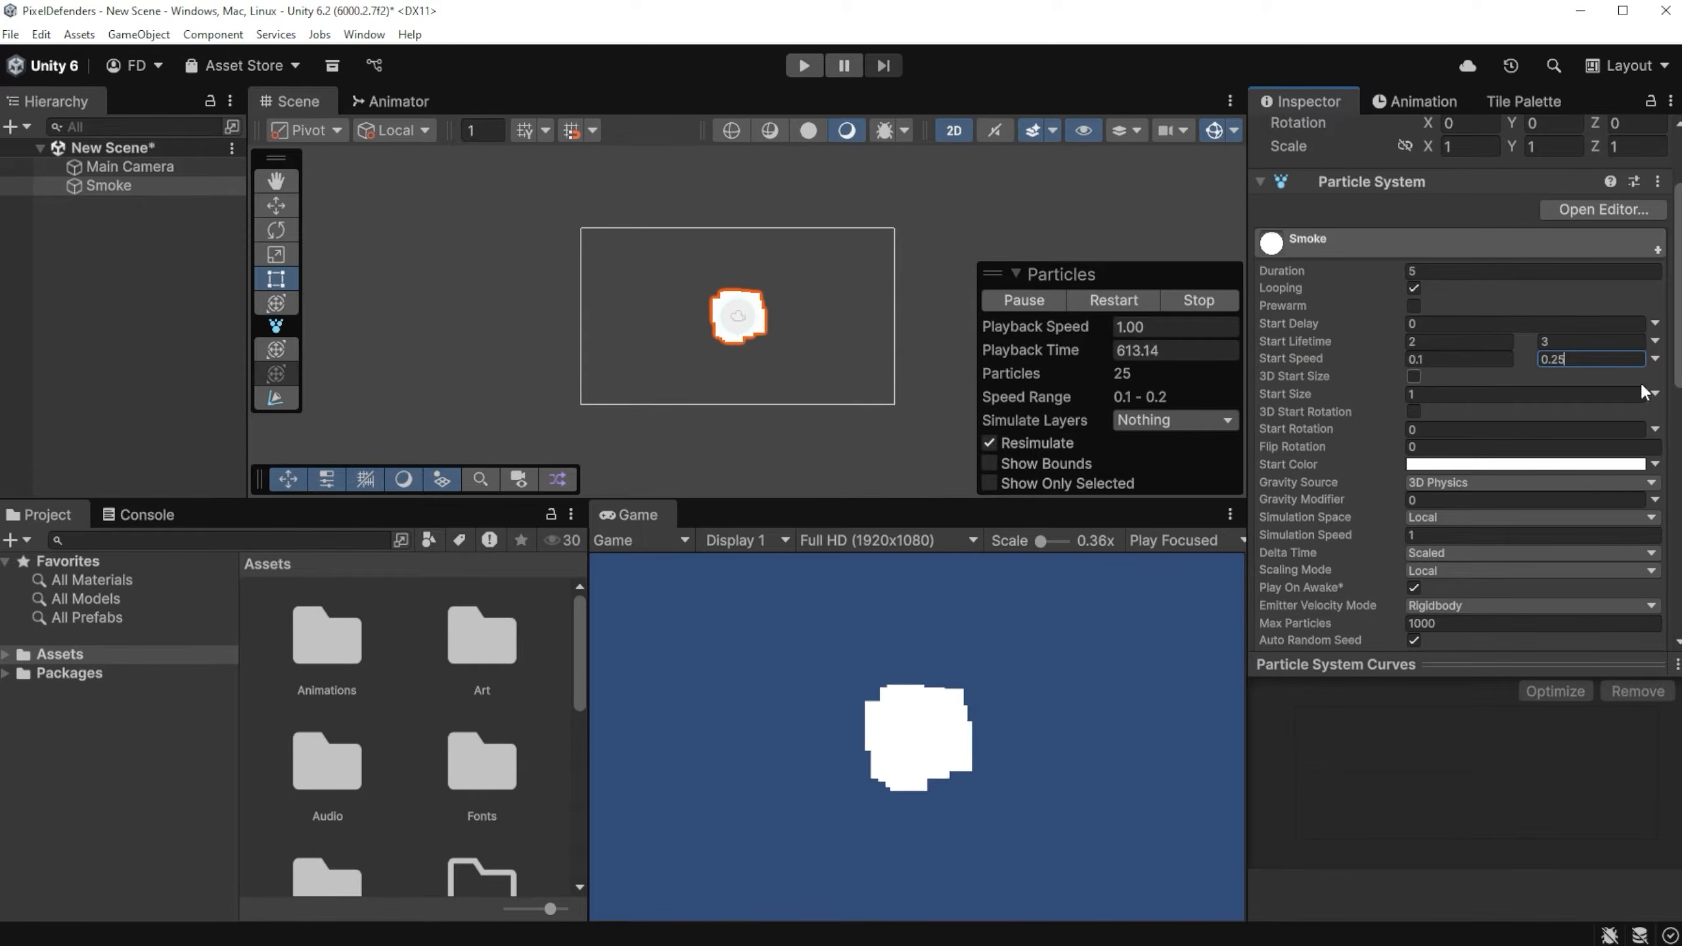
- Set the start size to random between two constants, 0.3 and 0.6, and limit the max particles to 200
{"action": "left_click", "coordinate": [1653, 394]}
{"action": "left_click", "coordinate": [1615, 458]}
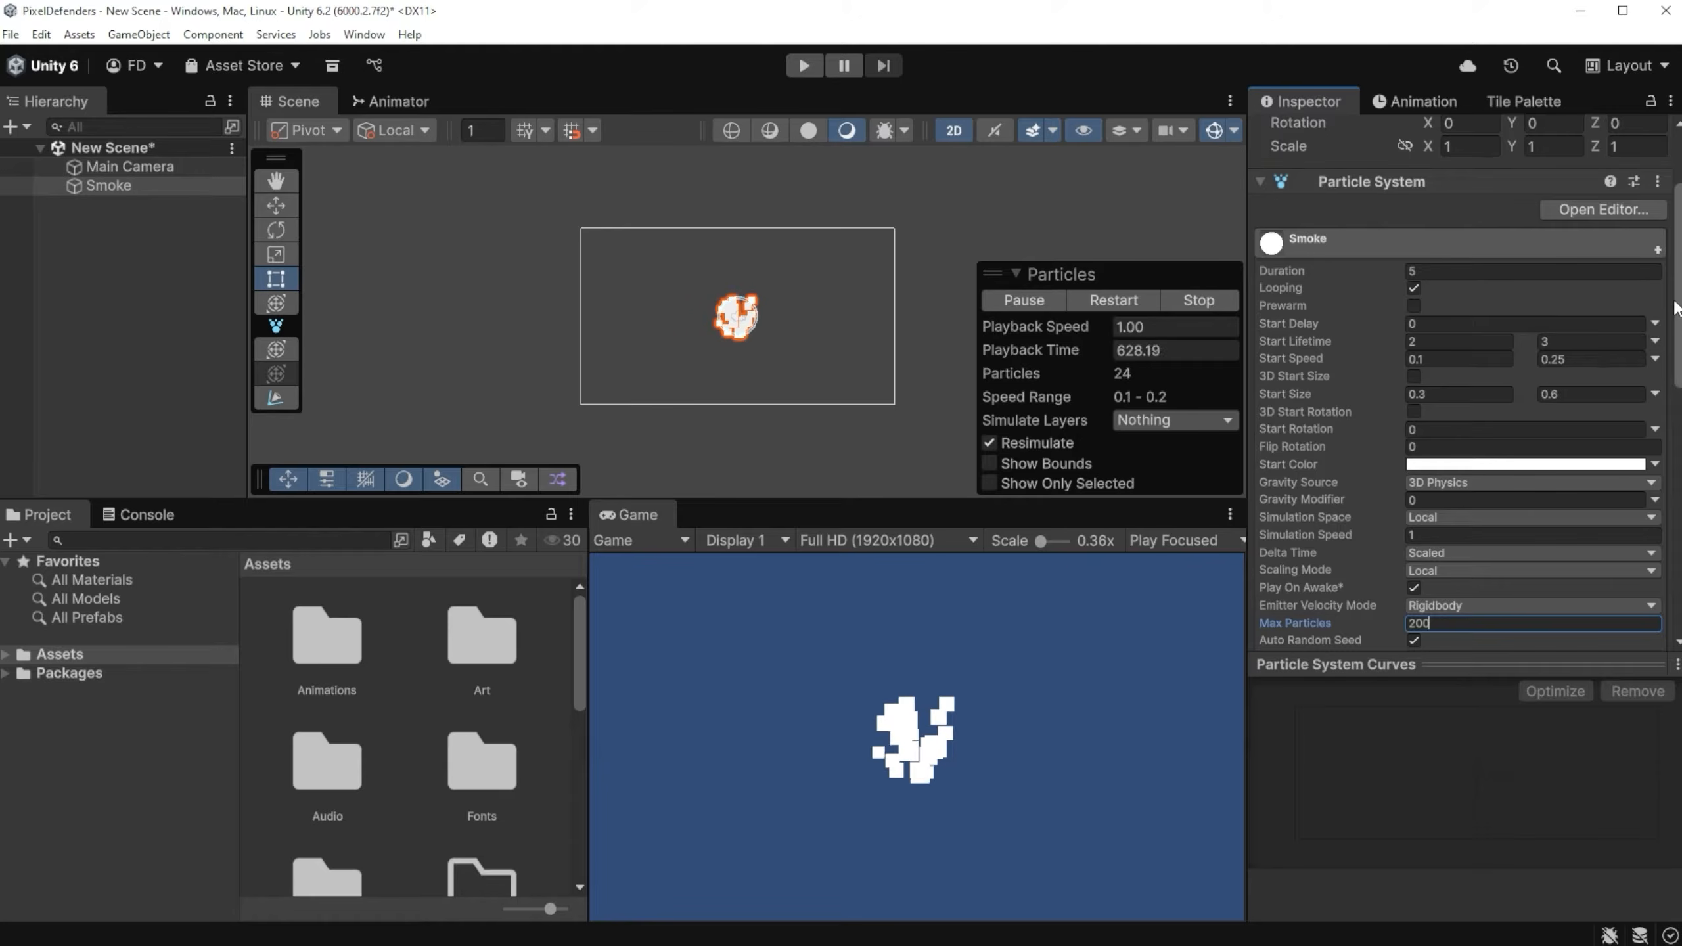
- Assign the Default-ParticleSystem material in the particle system's Renderer module
{"action": "left_click_drag", "start_coordinate": [1678, 304], "coordinate": [1678, 556]}
{"action": "left_click", "coordinate": [1364, 493]}
{"action": "scroll", "coordinate": [1330, 539], "scroll_direction": "down", "scroll_amount": 3}
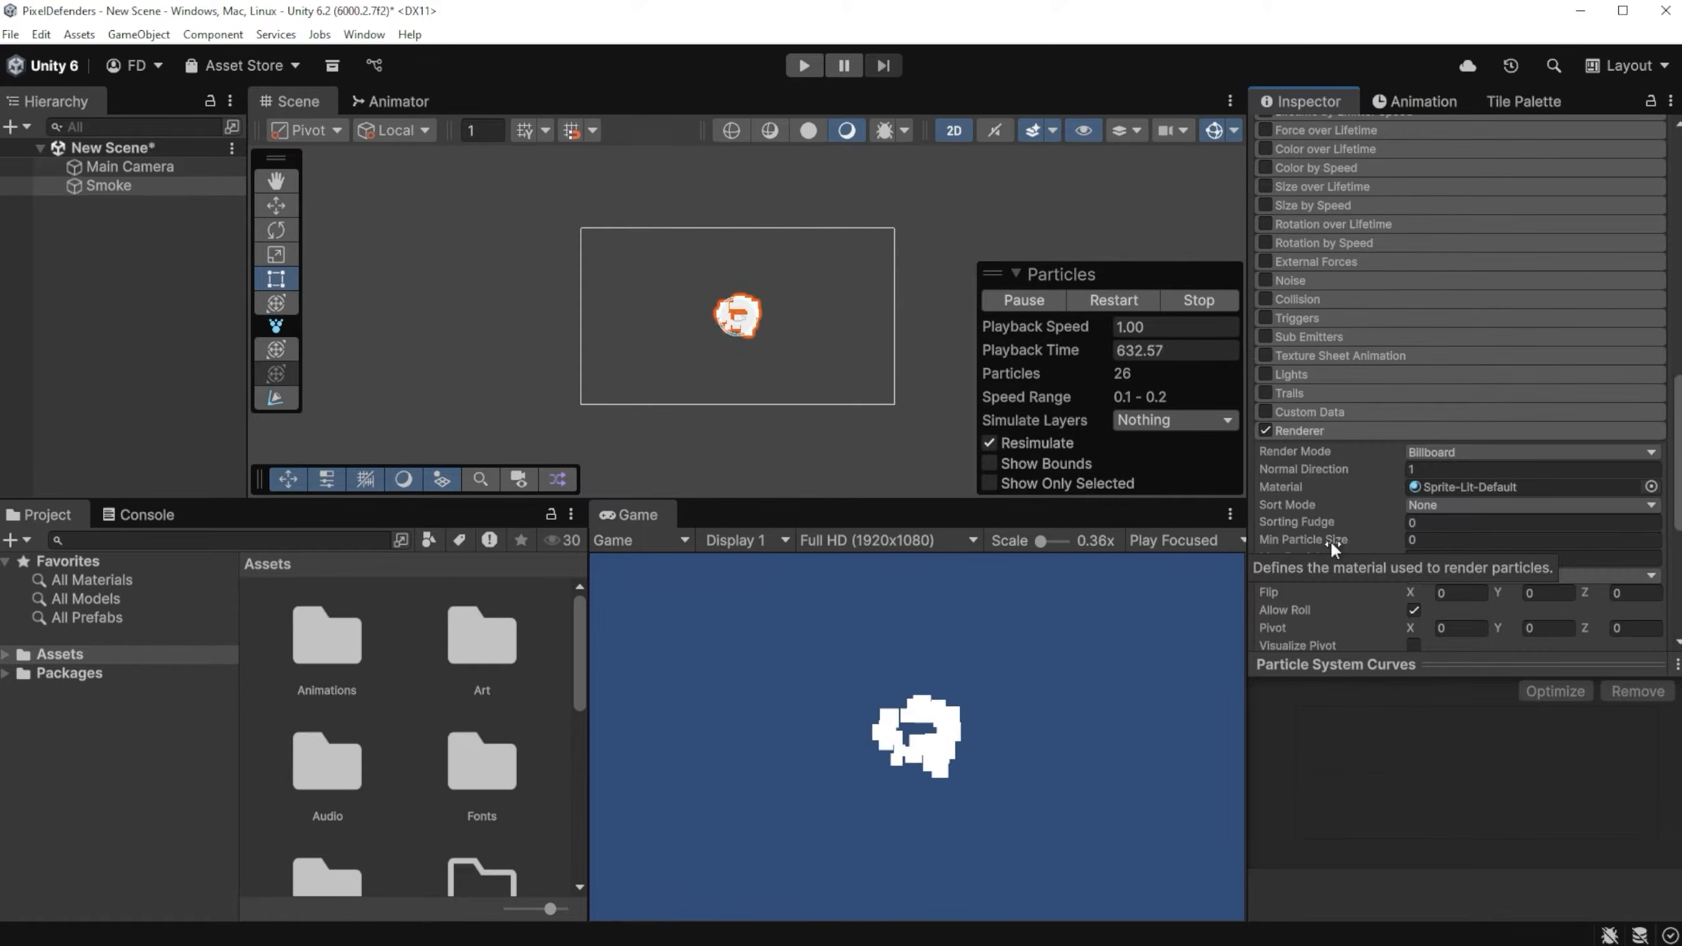
{"action": "left_click", "coordinate": [1651, 360]}
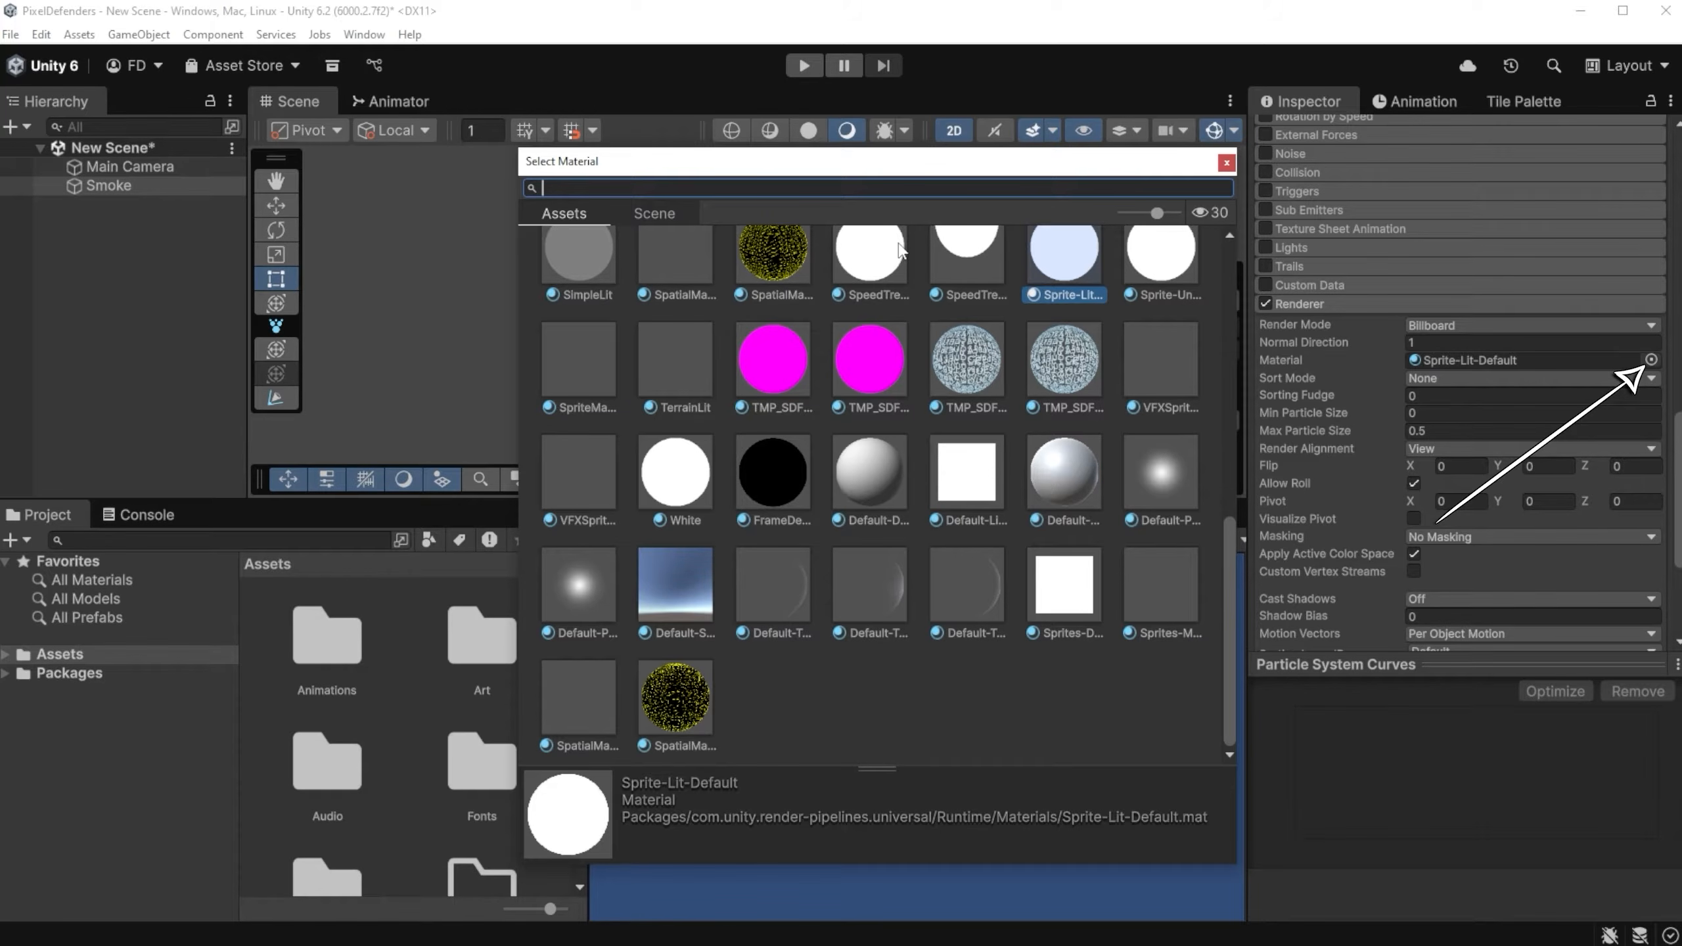
{"action": "left_click", "coordinate": [1133, 494]}
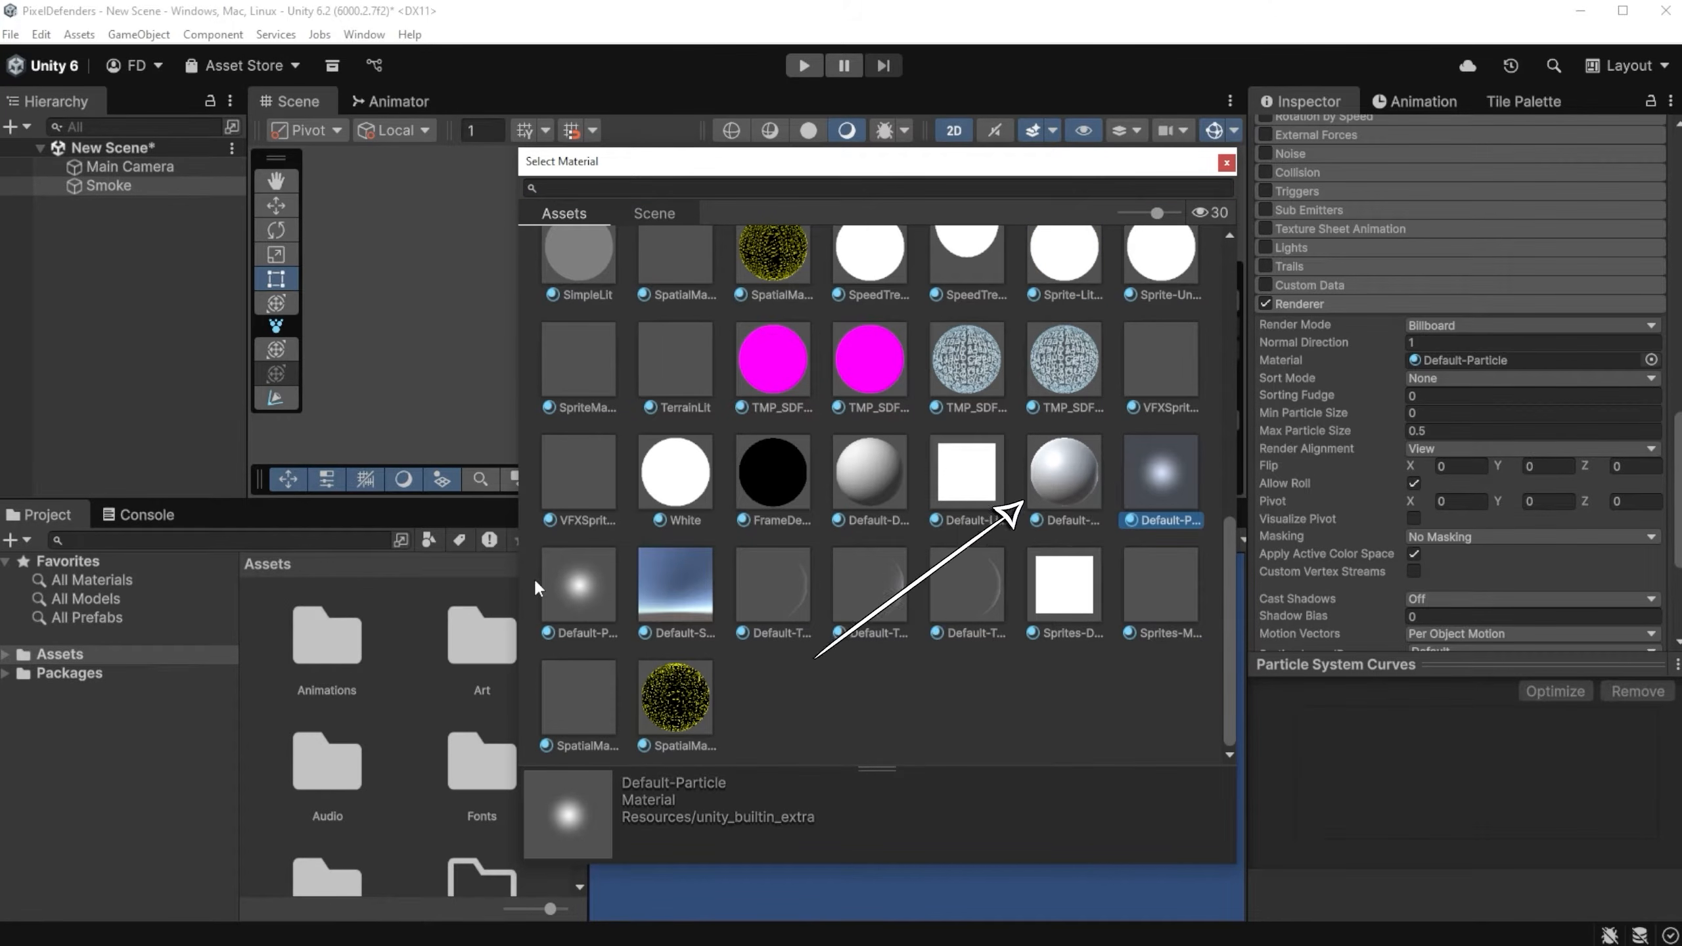
{"action": "left_click", "coordinate": [575, 587]}
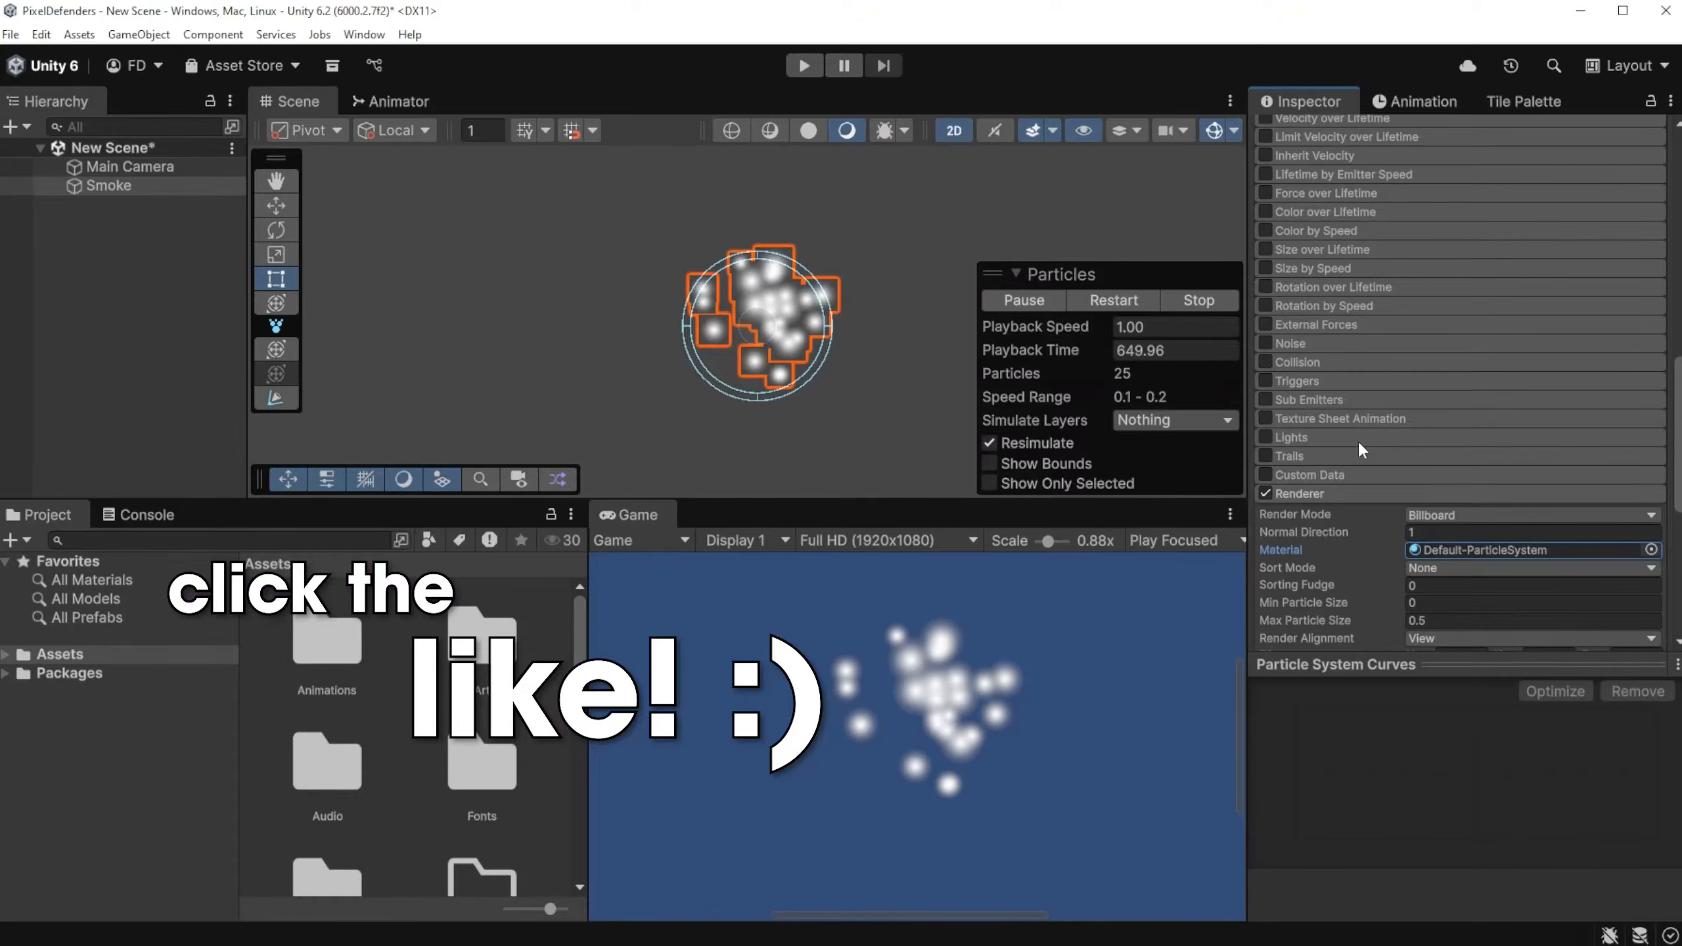
- Set the Emission module's rate over time to random between two constants, 8 and 15
{"action": "scroll", "coordinate": [1358, 439], "scroll_direction": "up", "scroll_amount": 3}
{"action": "left_click", "coordinate": [1297, 270]}
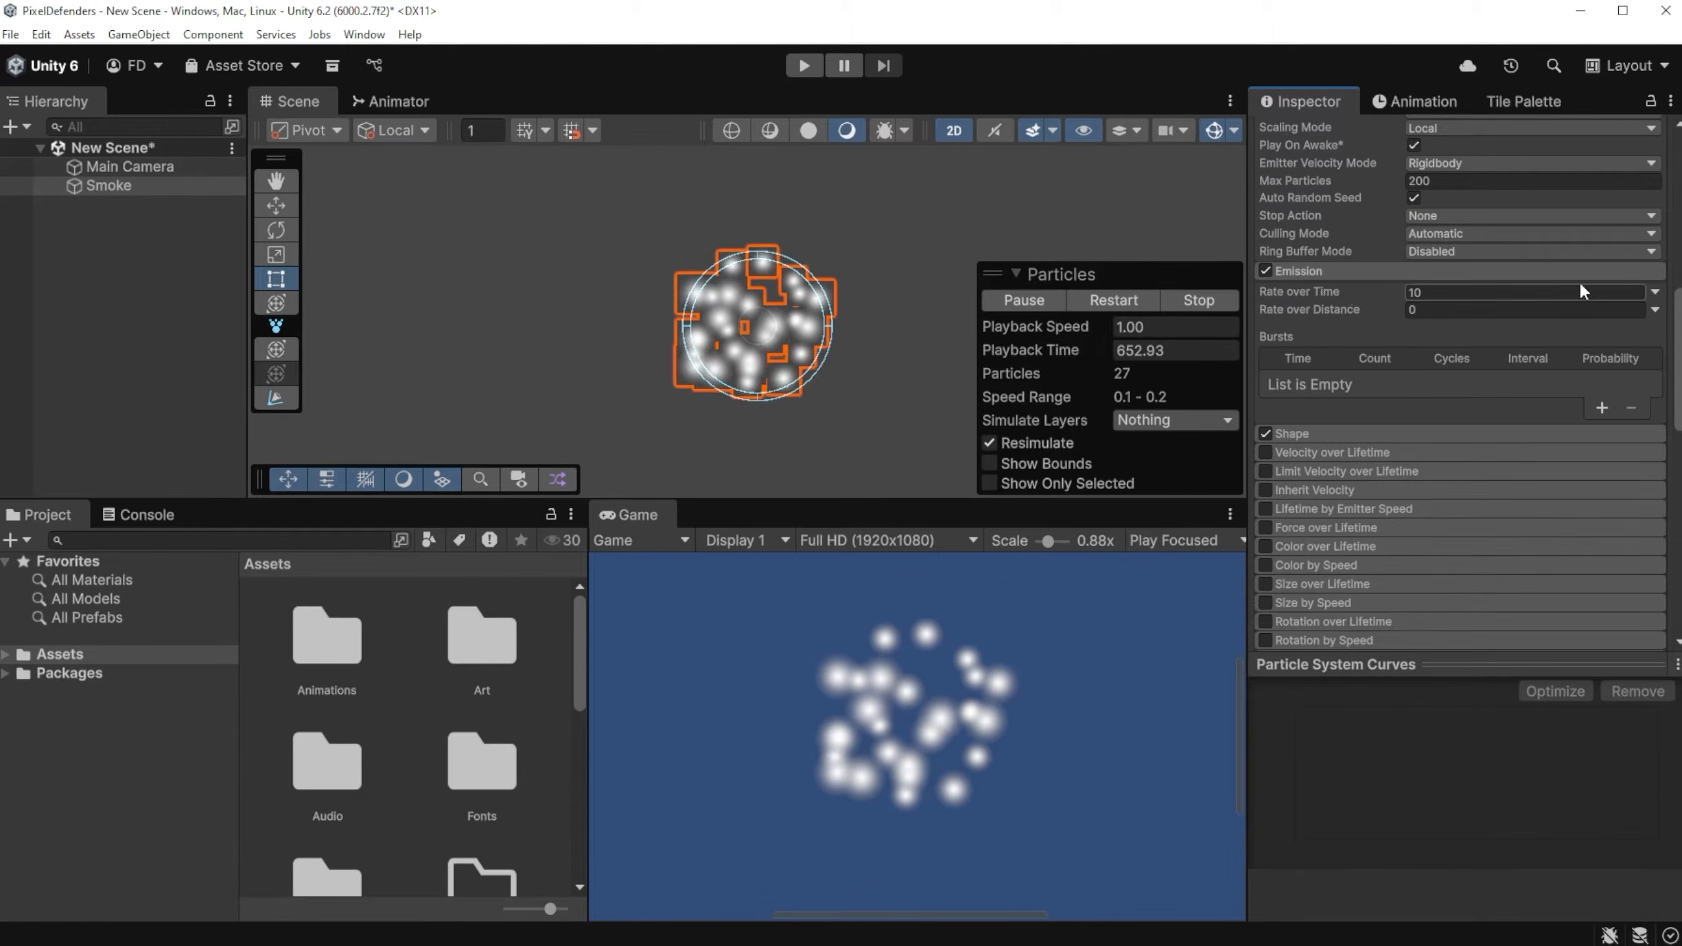
{"action": "left_click", "coordinate": [1655, 292]}
{"action": "left_click", "coordinate": [1648, 353]}
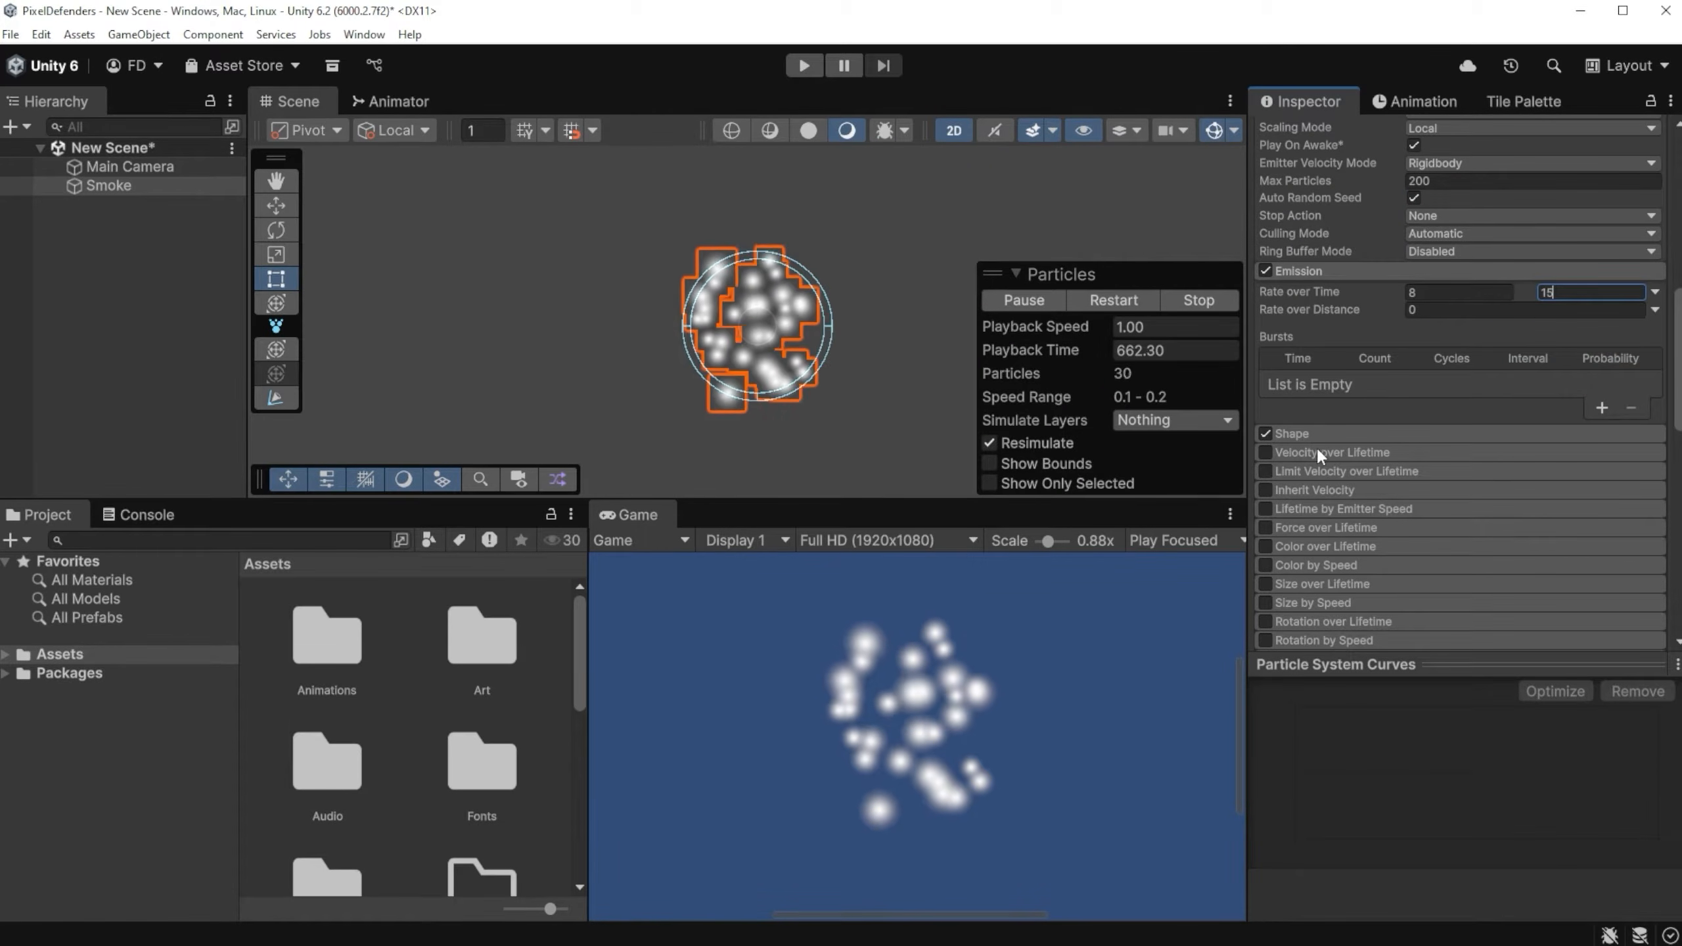
- Change the emitter shape to Circle with a radius of 0.1
{"action": "left_click", "coordinate": [1317, 437]}
{"action": "left_click", "coordinate": [1464, 456]}
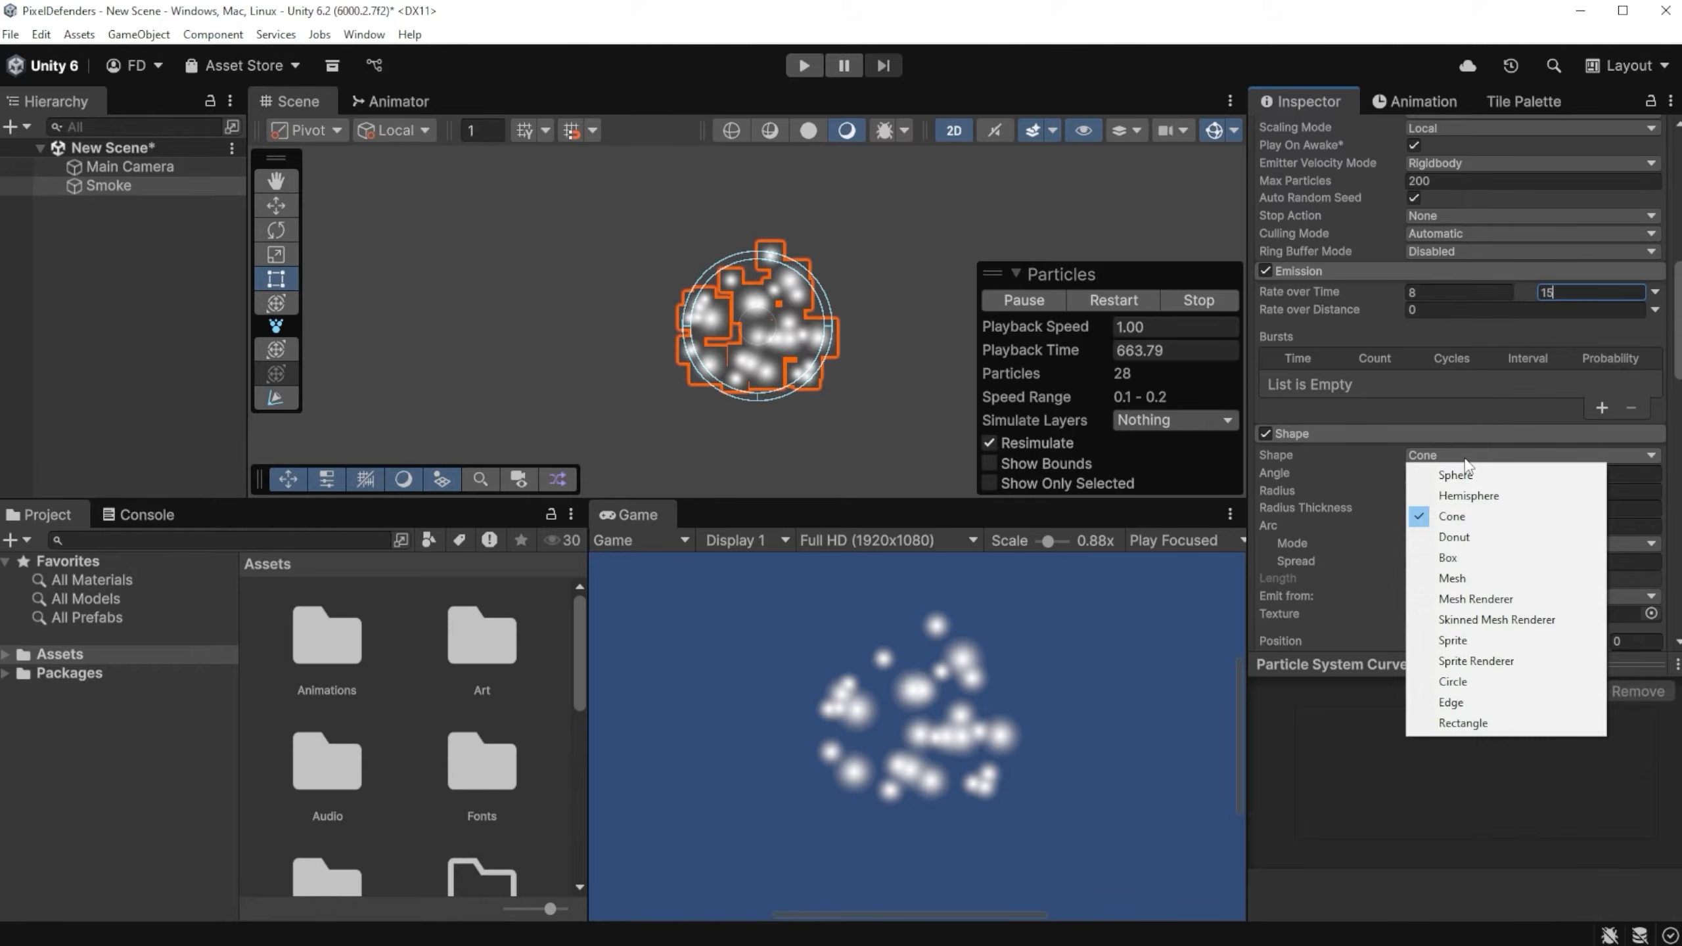
{"action": "left_click", "coordinate": [1486, 691]}
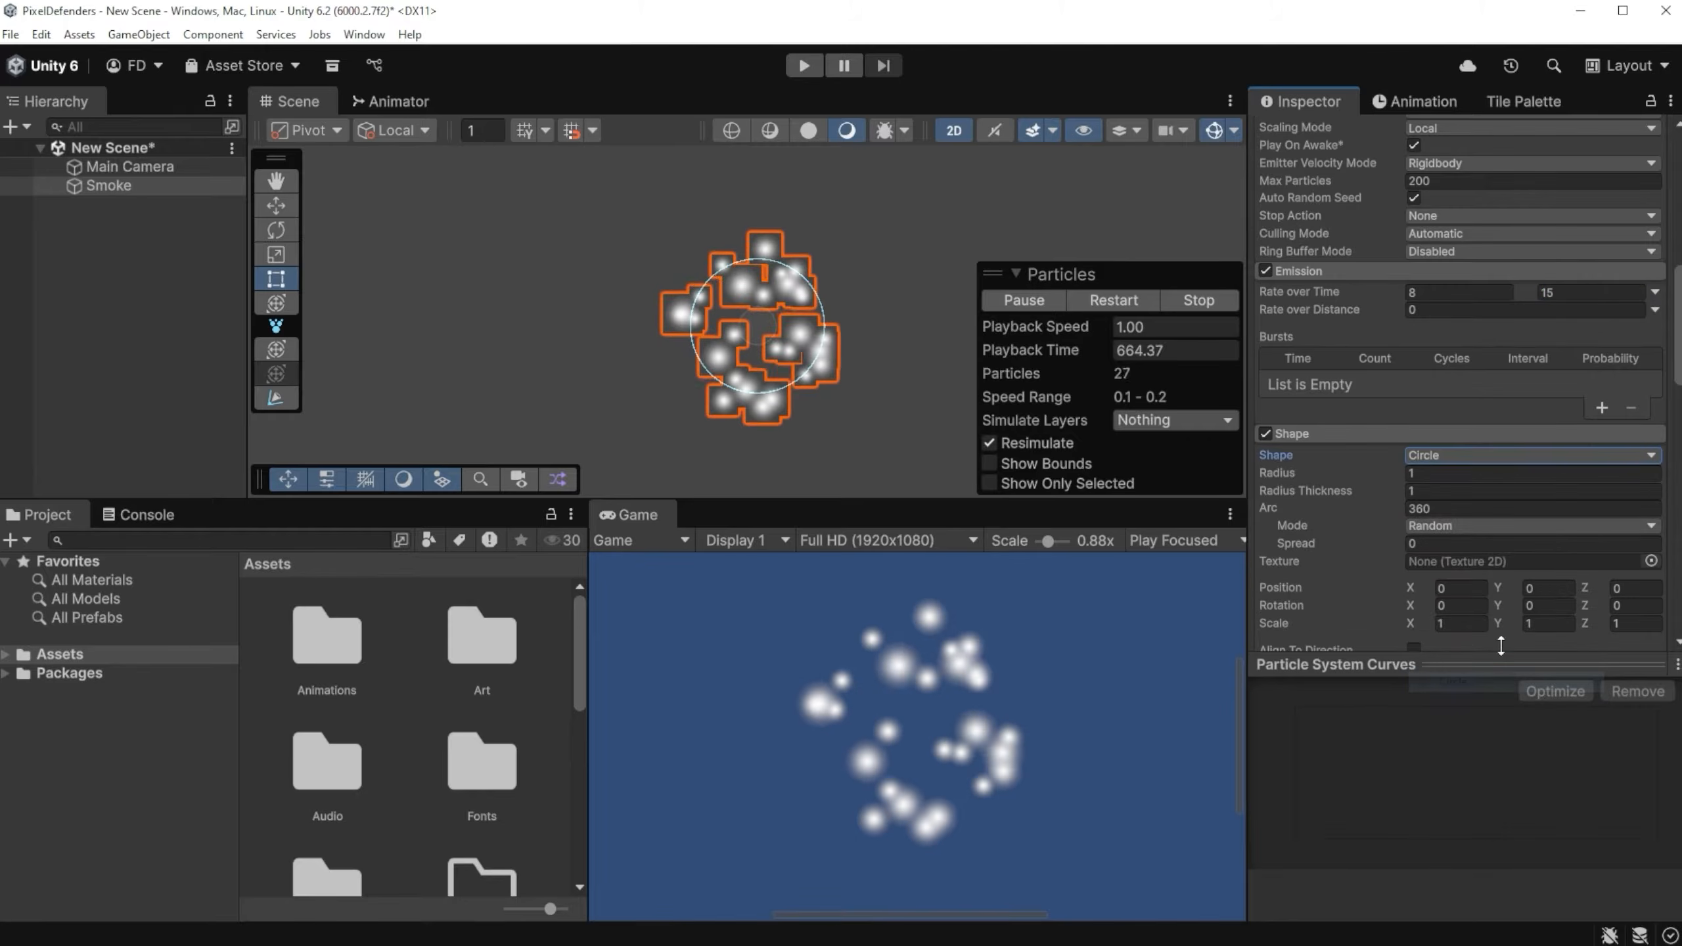
{"action": "left_click", "coordinate": [1445, 477]}
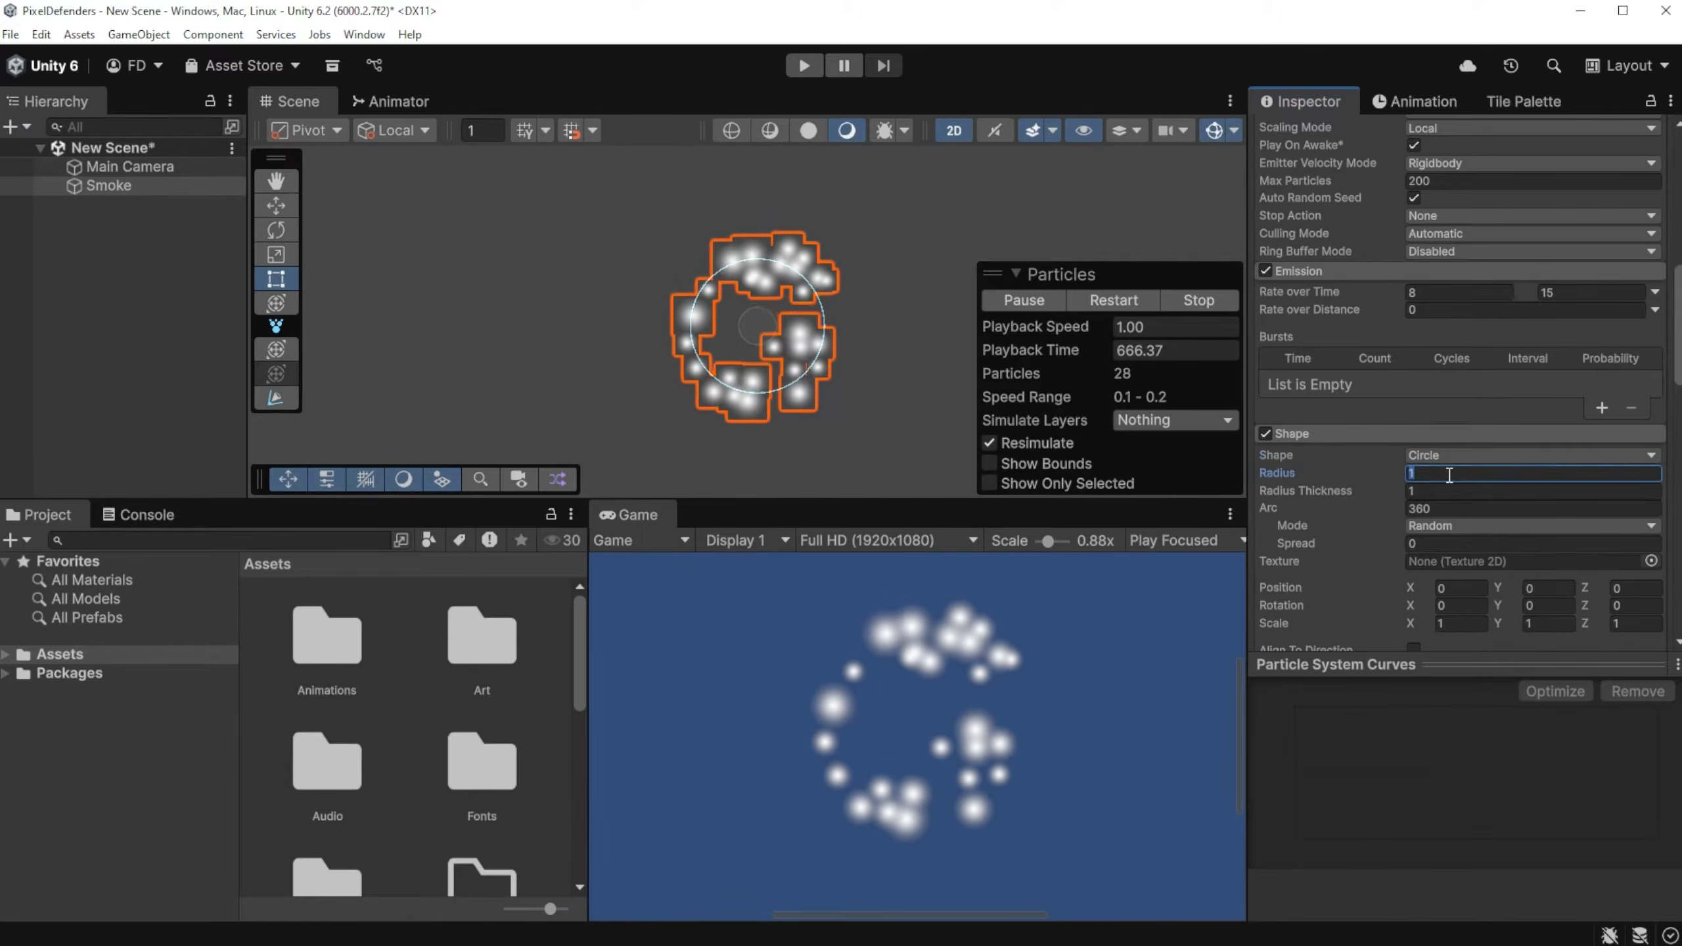
{"action": "type", "text": "0.1"}
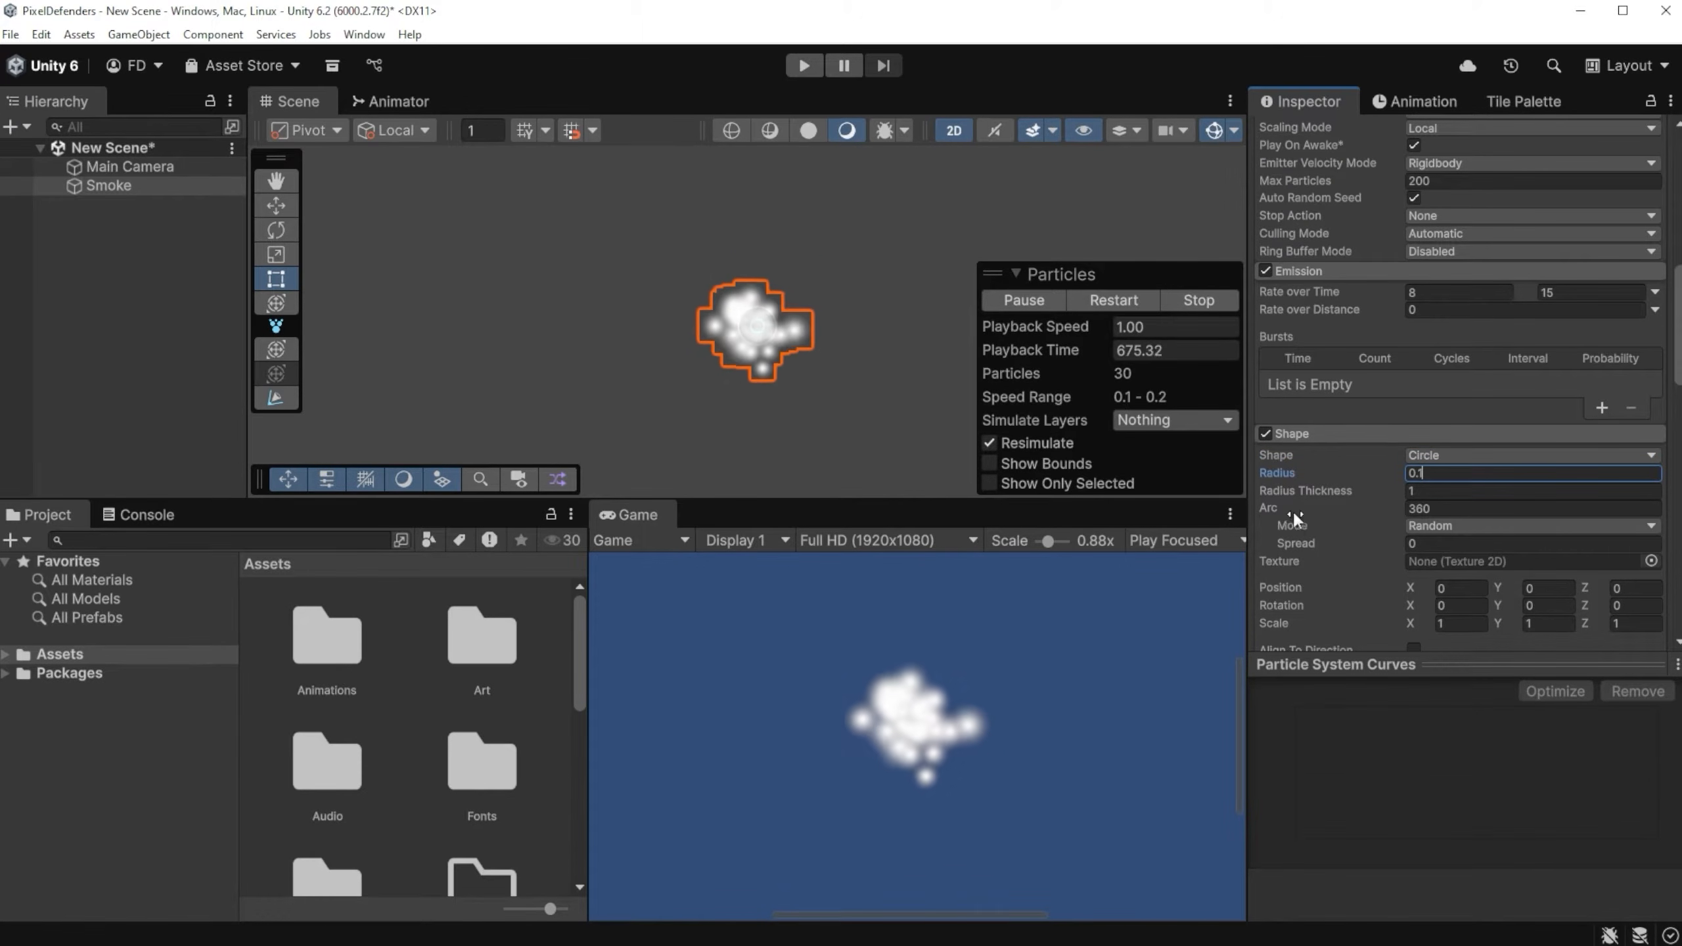
- Enable Velocity over Lifetime with linear velocity random between two constants, using 0.05 and 0.015 for X
{"action": "scroll", "coordinate": [1320, 507], "scroll_direction": "down", "scroll_amount": 3}
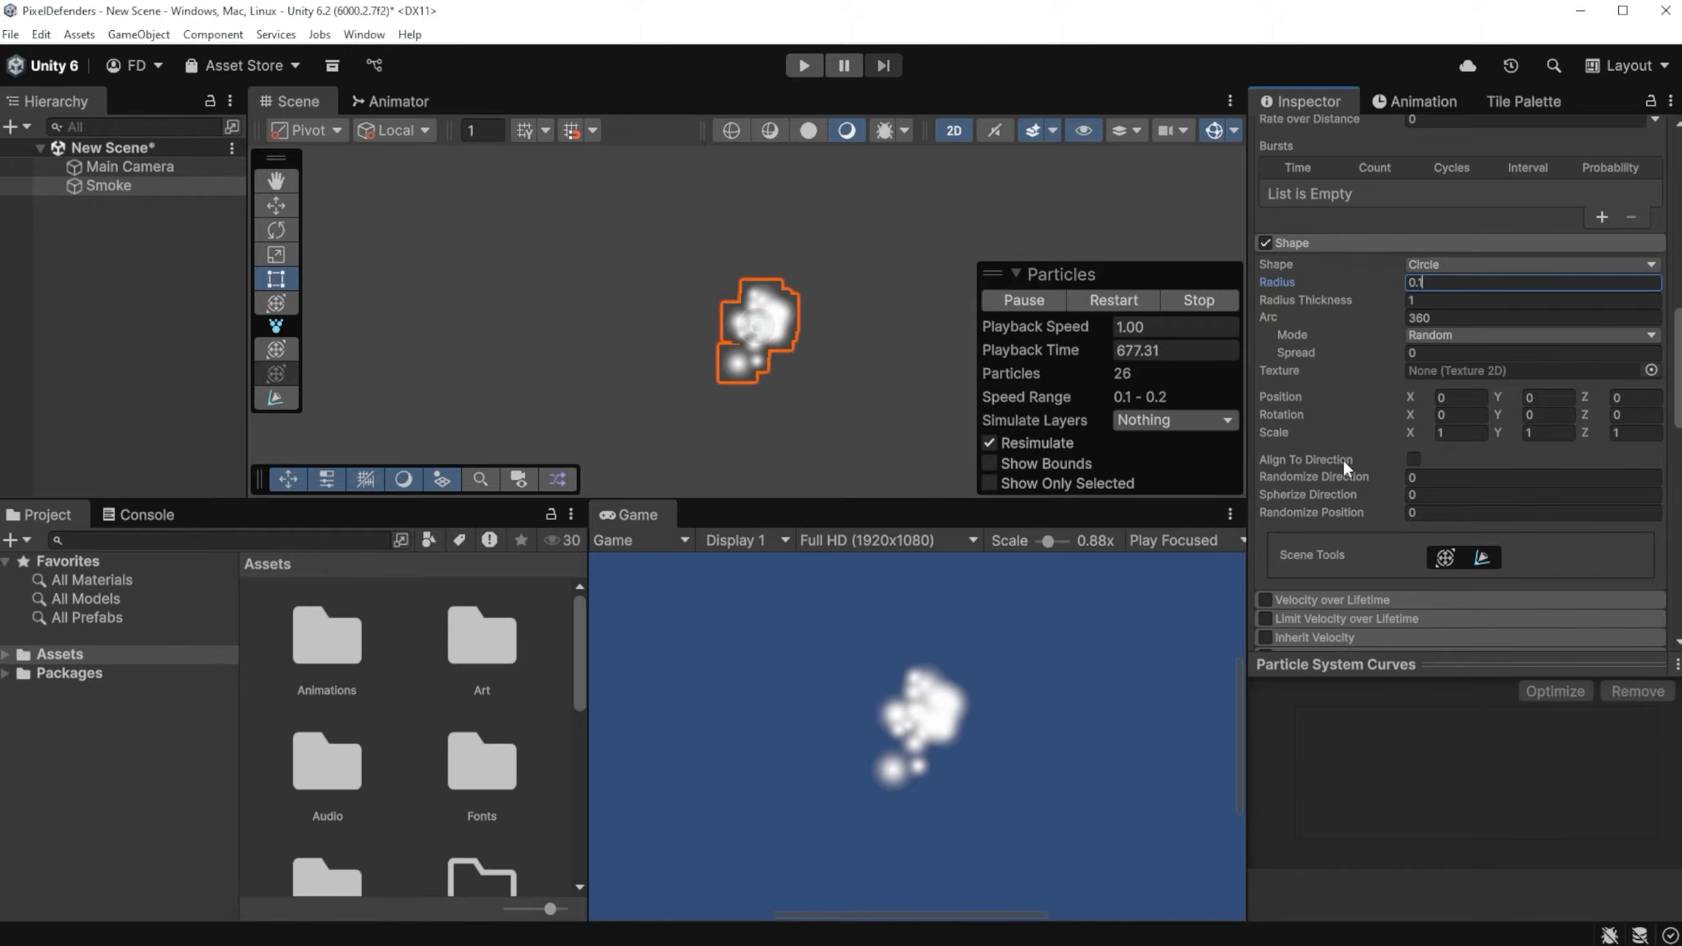
{"action": "scroll", "coordinate": [1343, 458], "scroll_direction": "down", "scroll_amount": 2}
{"action": "scroll", "coordinate": [1341, 530], "scroll_direction": "down", "scroll_amount": 1}
{"action": "left_click", "coordinate": [1302, 410]}
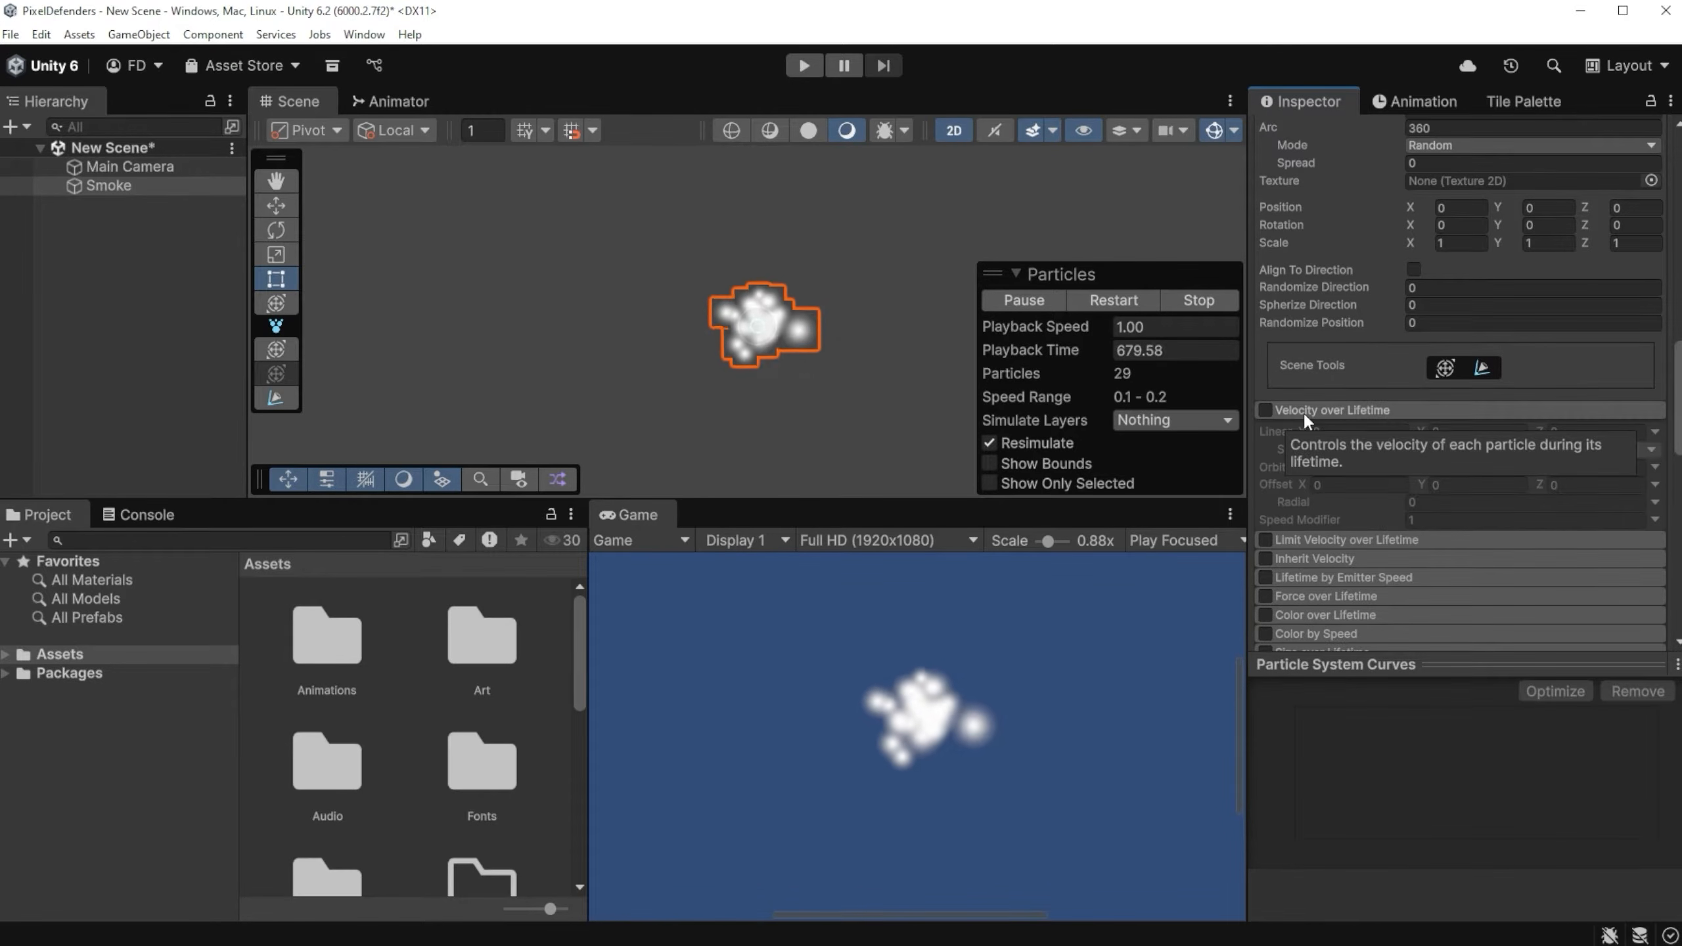
{"action": "left_click", "coordinate": [1268, 409]}
{"action": "left_click", "coordinate": [1655, 431]}
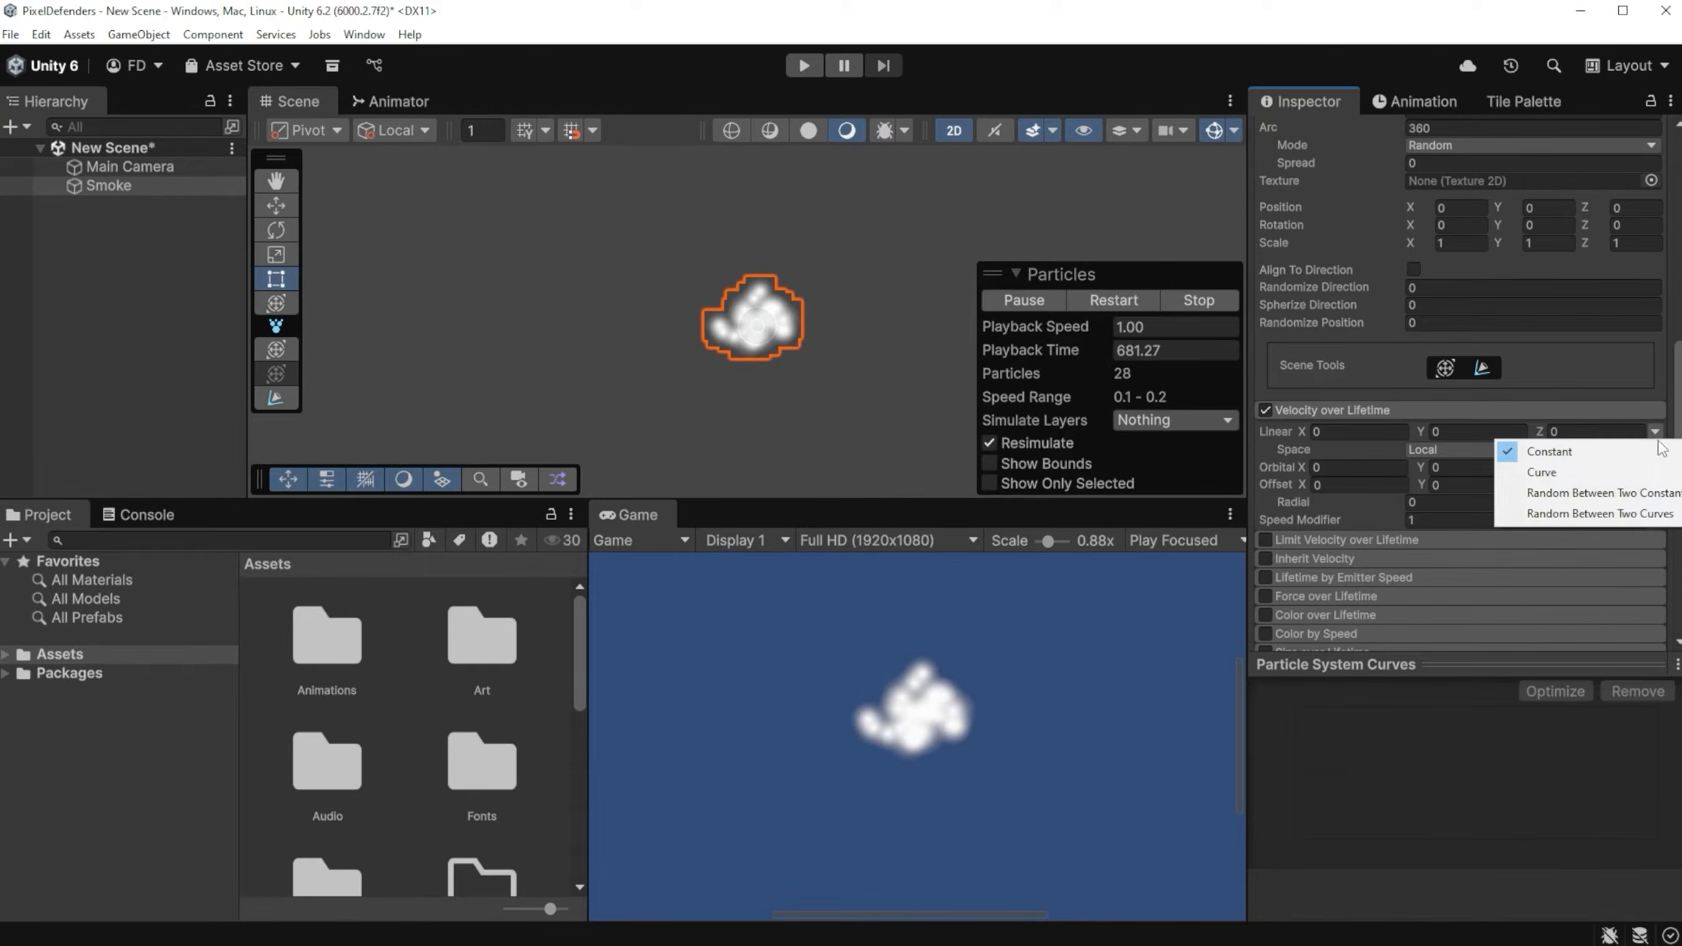
{"action": "left_click", "coordinate": [1639, 498]}
{"action": "left_click", "coordinate": [1367, 436]}
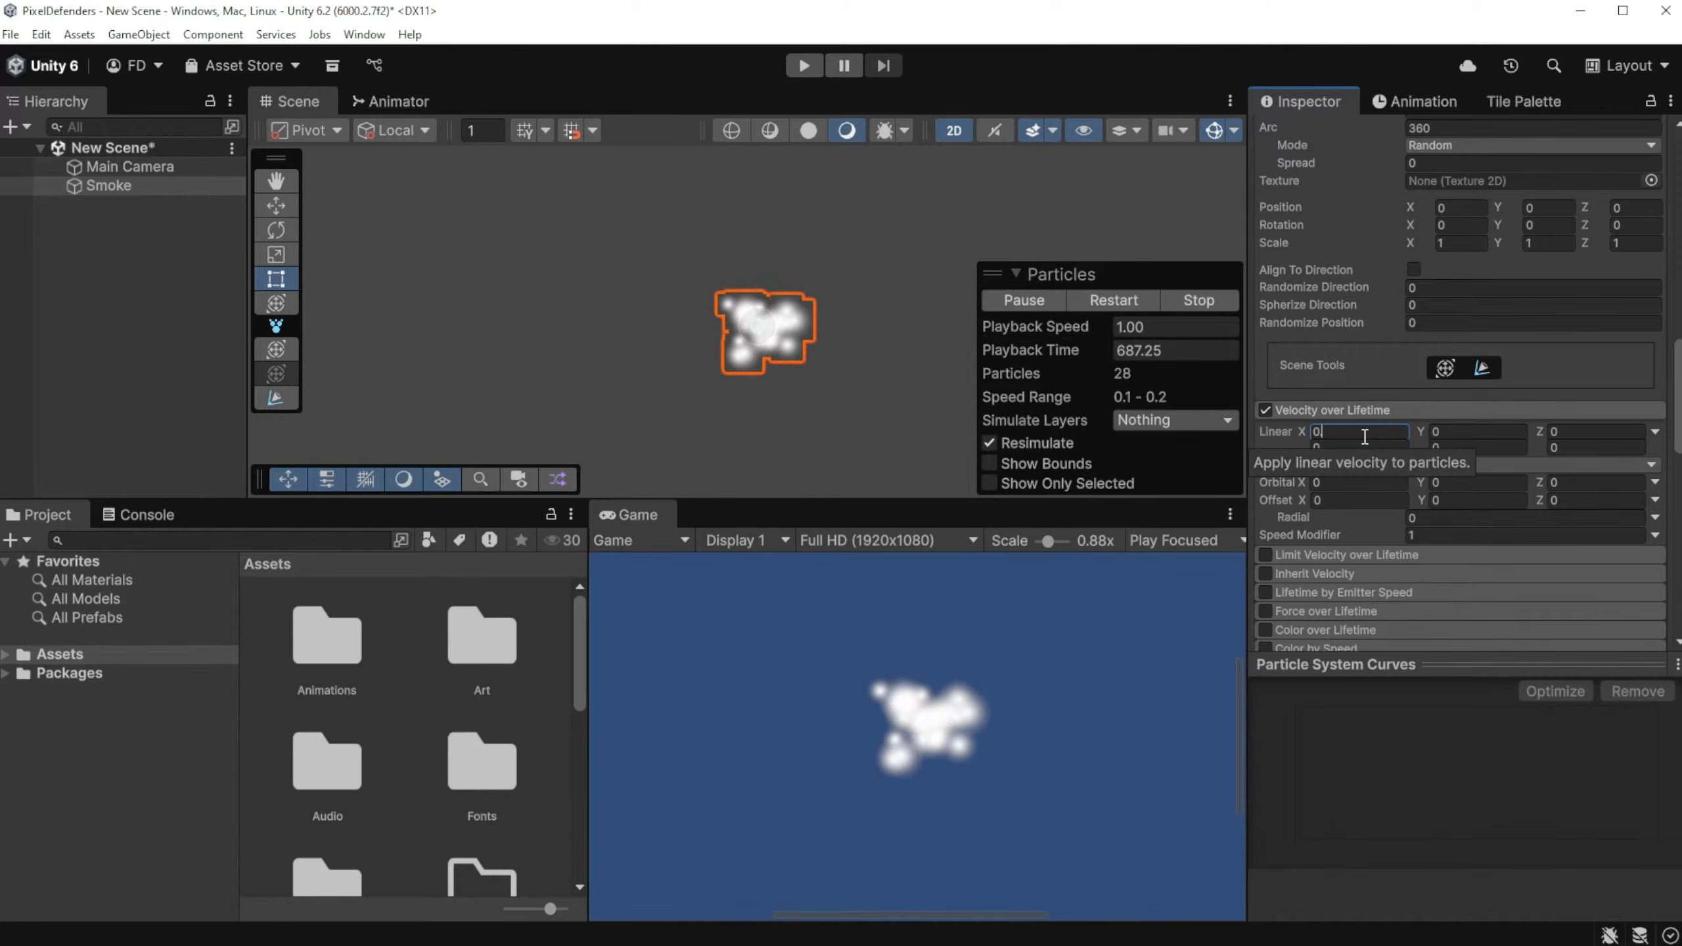
{"action": "type", "text": "0.05"}
{"action": "key", "text": "Tab"}
{"action": "type", "text": "0.015"}
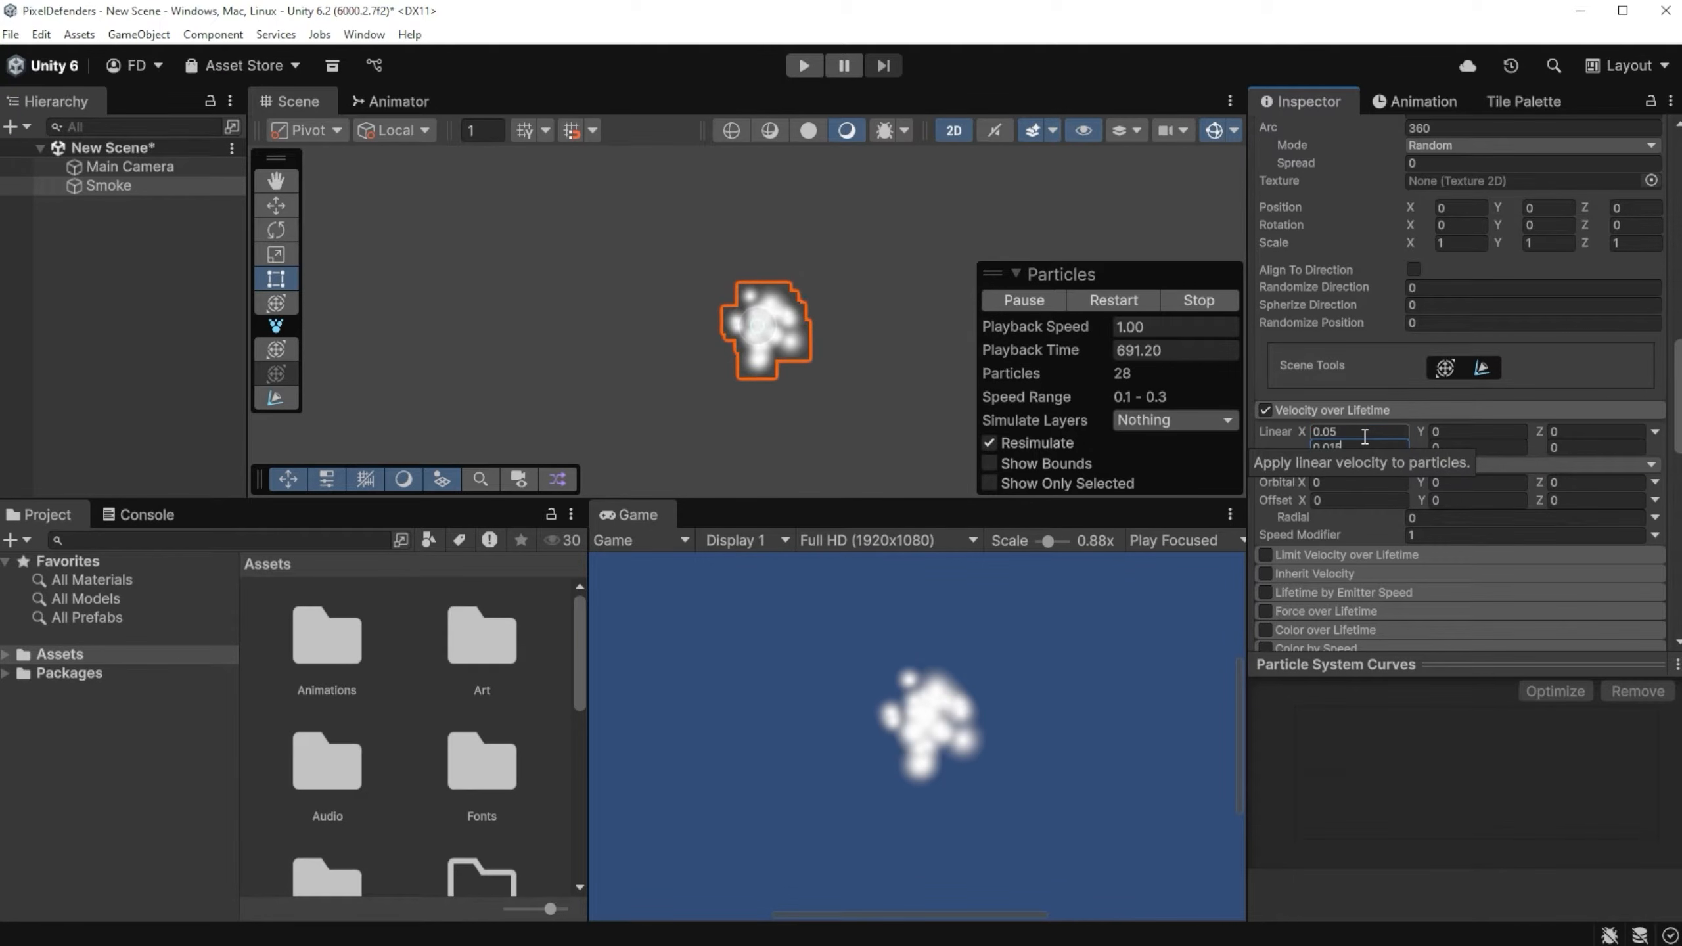
- Set the linear Y velocity over lifetime to range between 0.3 and 0.6
{"action": "key", "text": "Tab"}
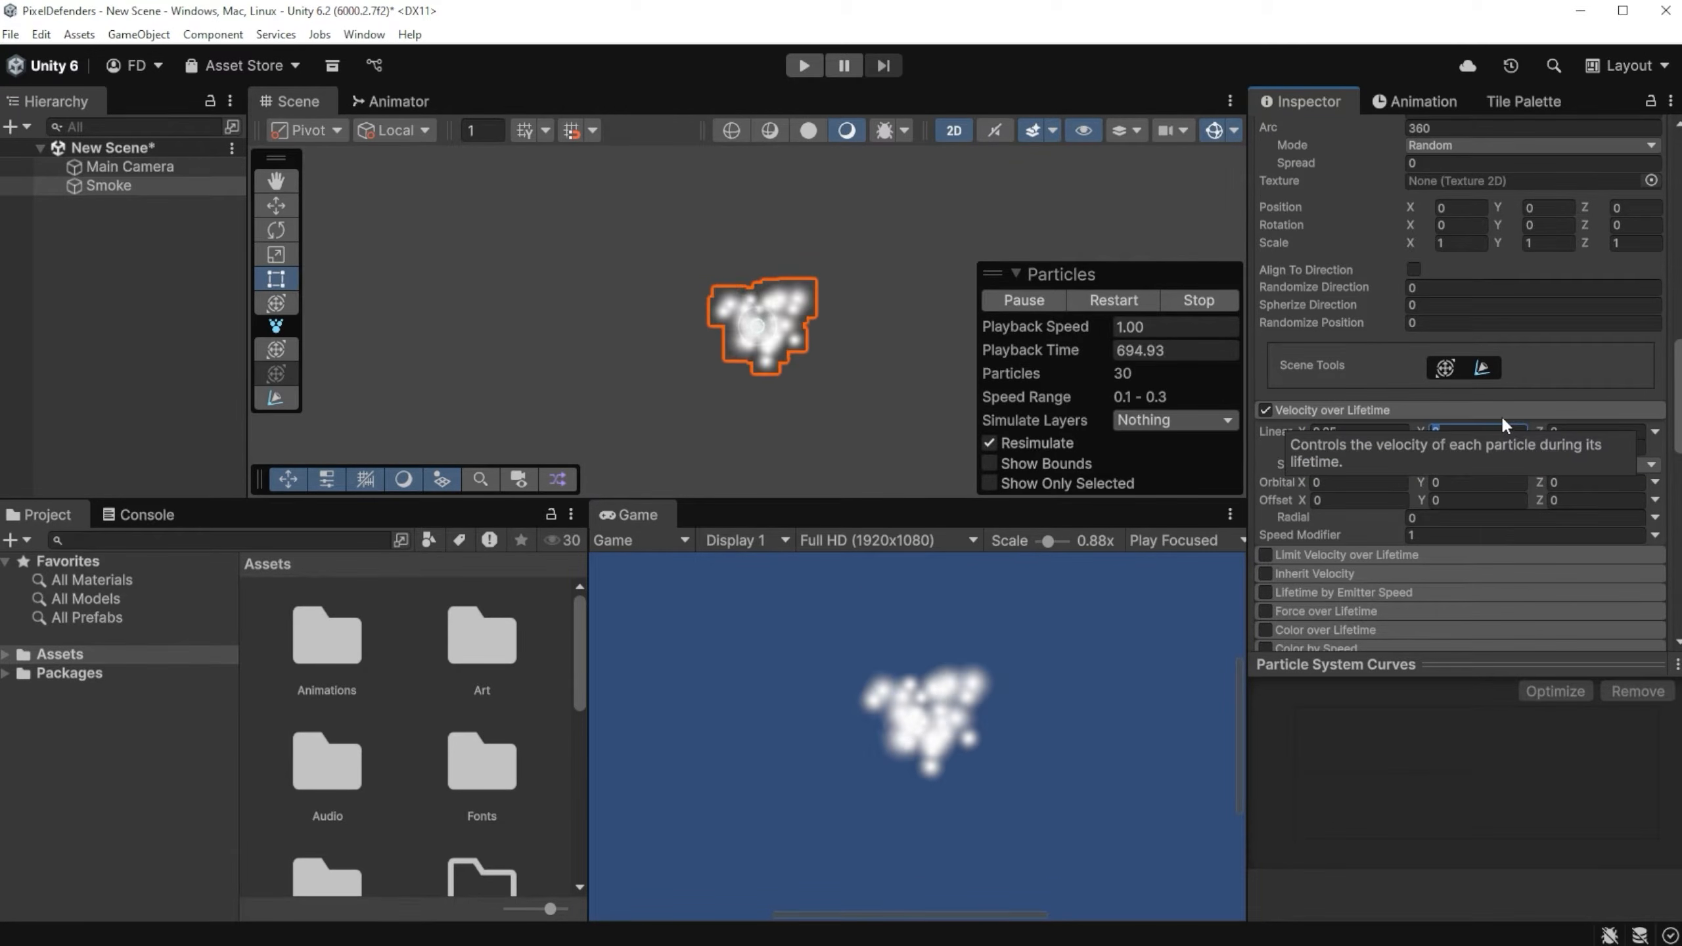
{"action": "type", "text": "0.3"}
{"action": "key", "text": "Tab"}
{"action": "type", "text": "0.6"}
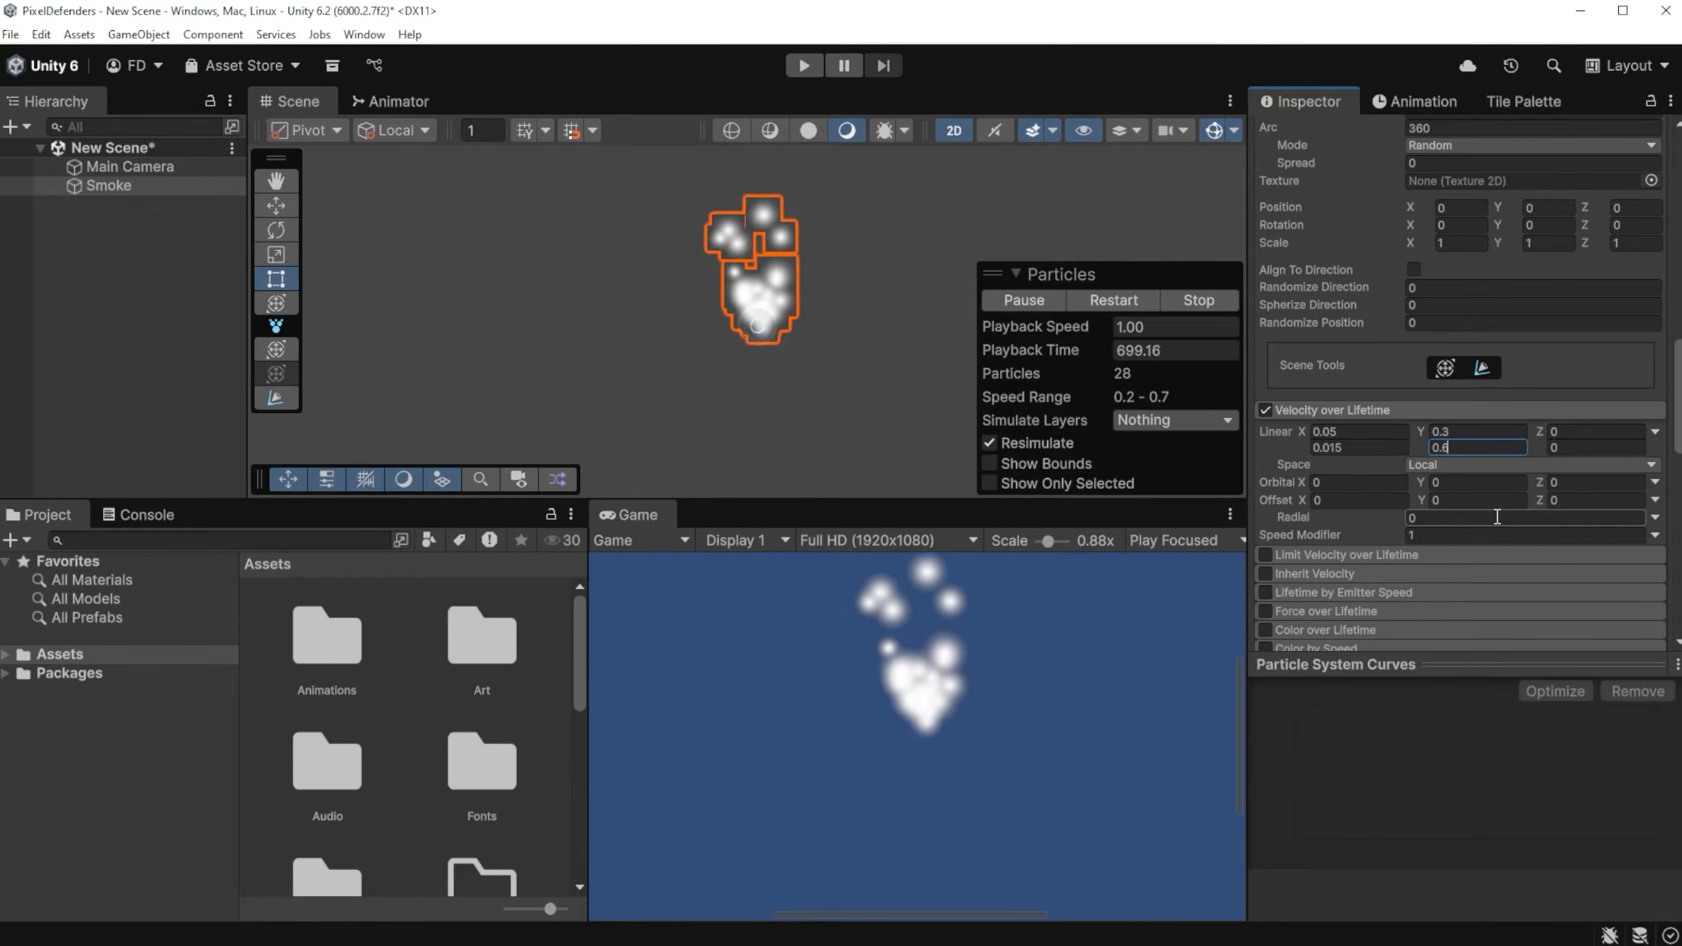
{"action": "scroll", "coordinate": [1034, 613], "scroll_direction": "down", "scroll_amount": 1}
{"action": "middle_click_drag", "start_coordinate": [1034, 613], "coordinate": [1022, 716]}
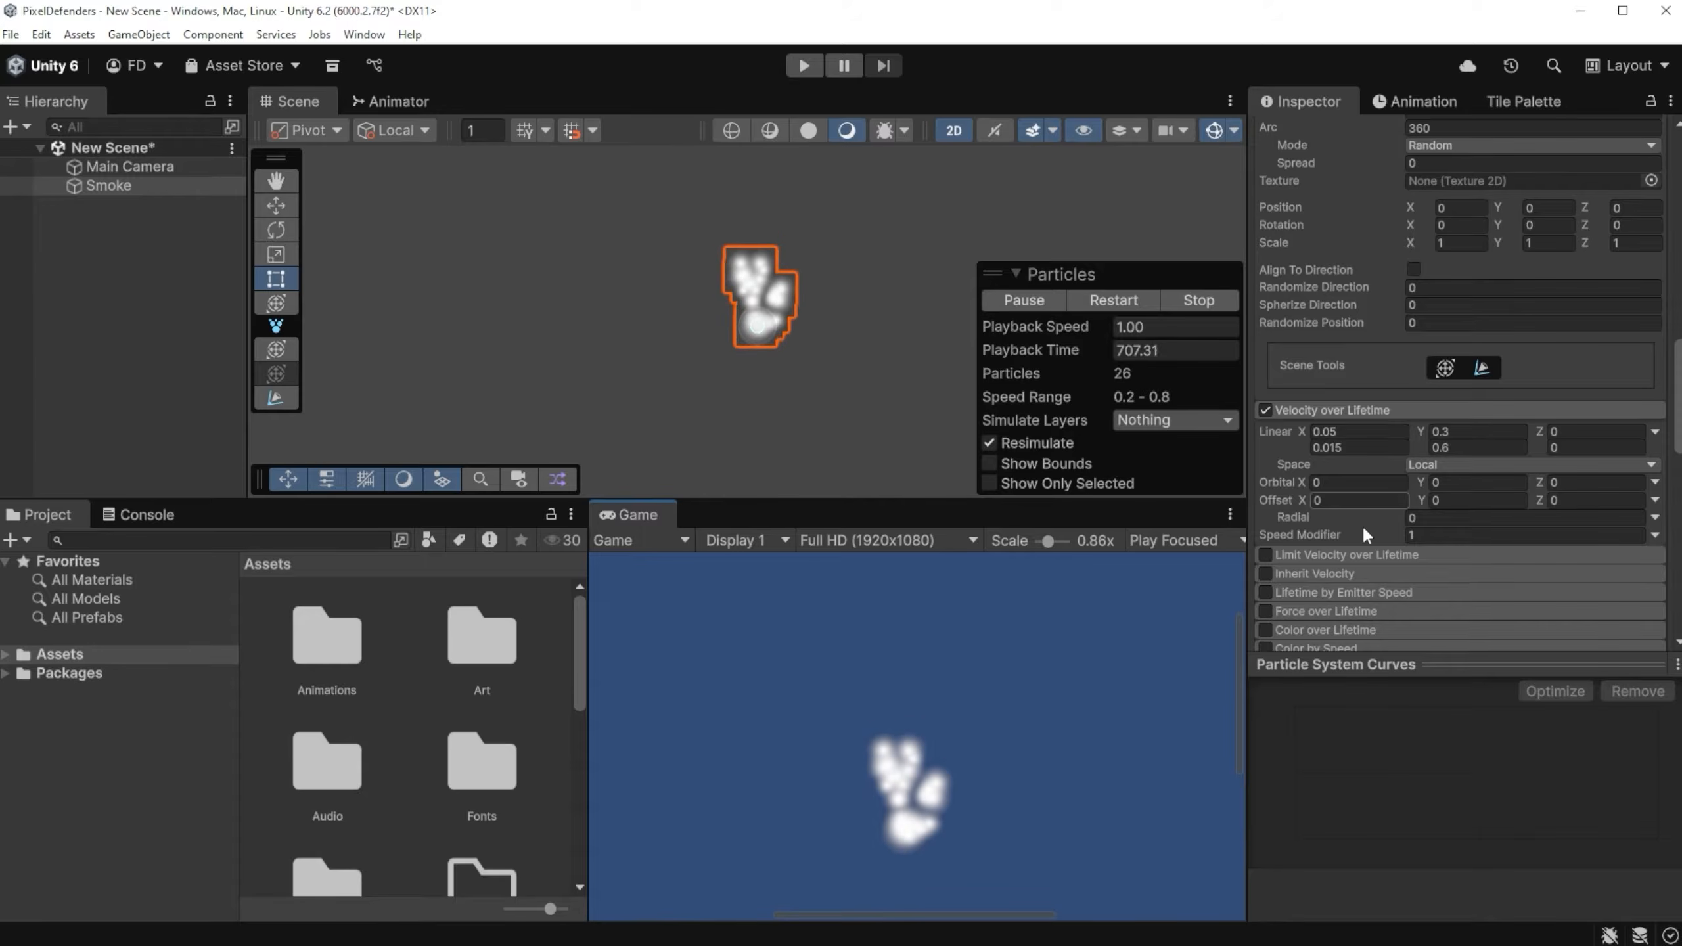
- Enable the Noise module and set its strength to random between two constants, 0.05 and 0.2
{"action": "scroll", "coordinate": [1361, 525], "scroll_direction": "down", "scroll_amount": 2}
{"action": "scroll", "coordinate": [1363, 529], "scroll_direction": "down", "scroll_amount": 2}
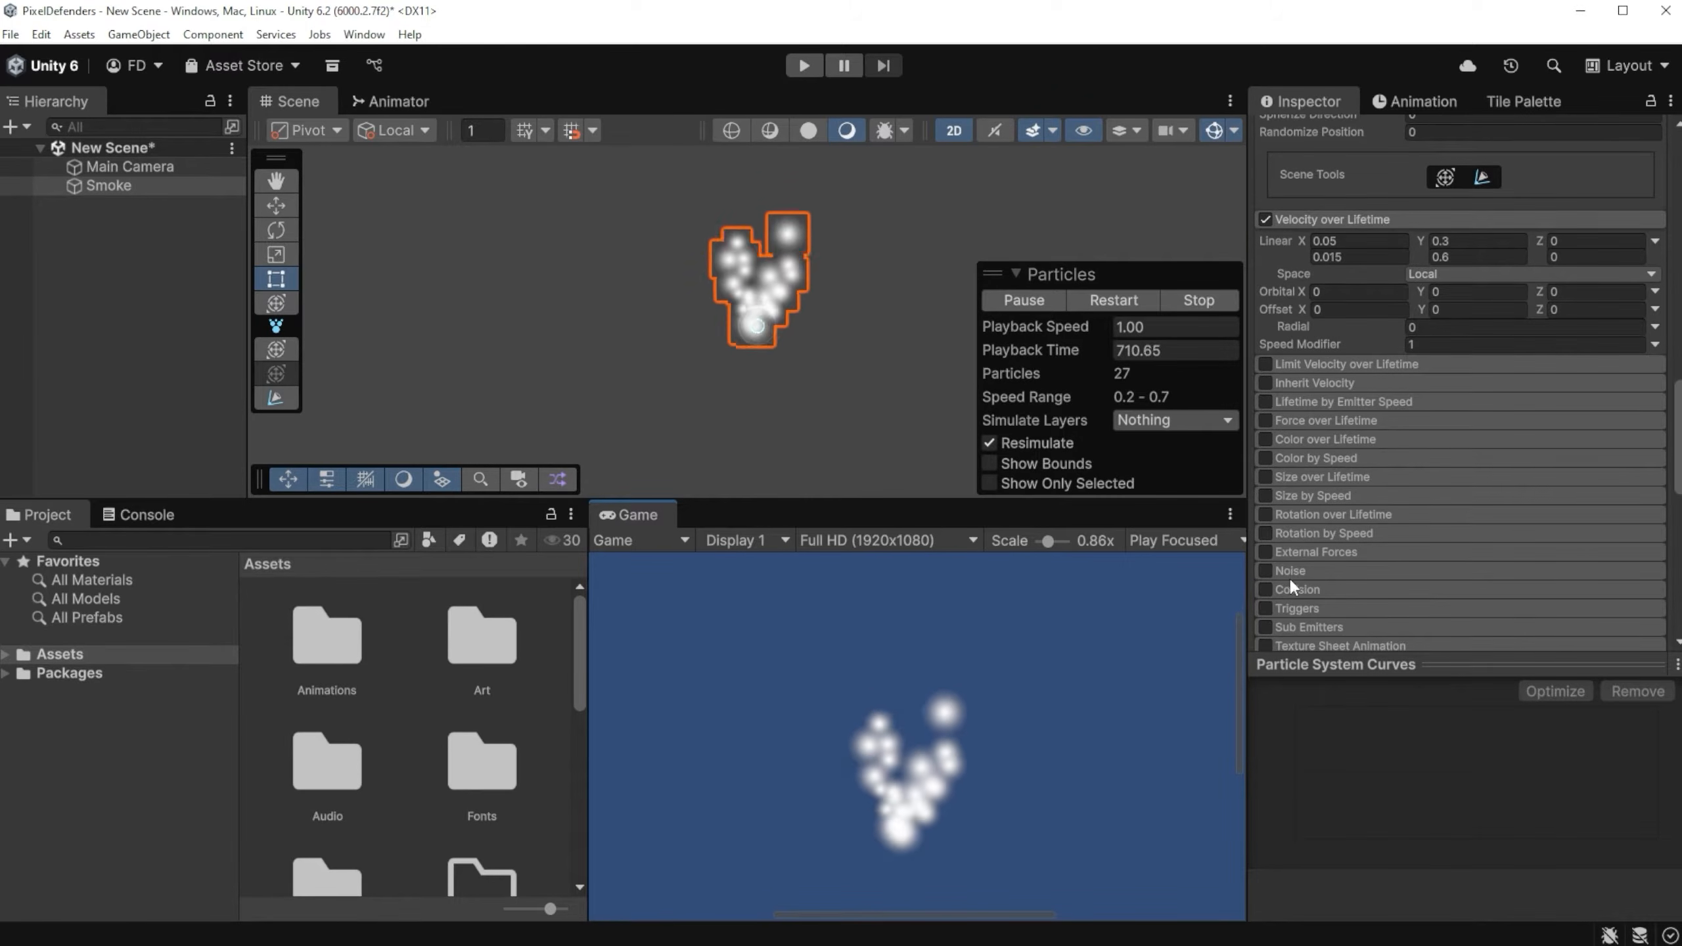
{"action": "left_click", "coordinate": [1266, 570]}
{"action": "left_click", "coordinate": [1299, 569]}
{"action": "scroll", "coordinate": [1457, 532], "scroll_direction": "down", "scroll_amount": 3}
{"action": "scroll", "coordinate": [1457, 532], "scroll_direction": "down", "scroll_amount": 4}
{"action": "left_click", "coordinate": [1518, 293]}
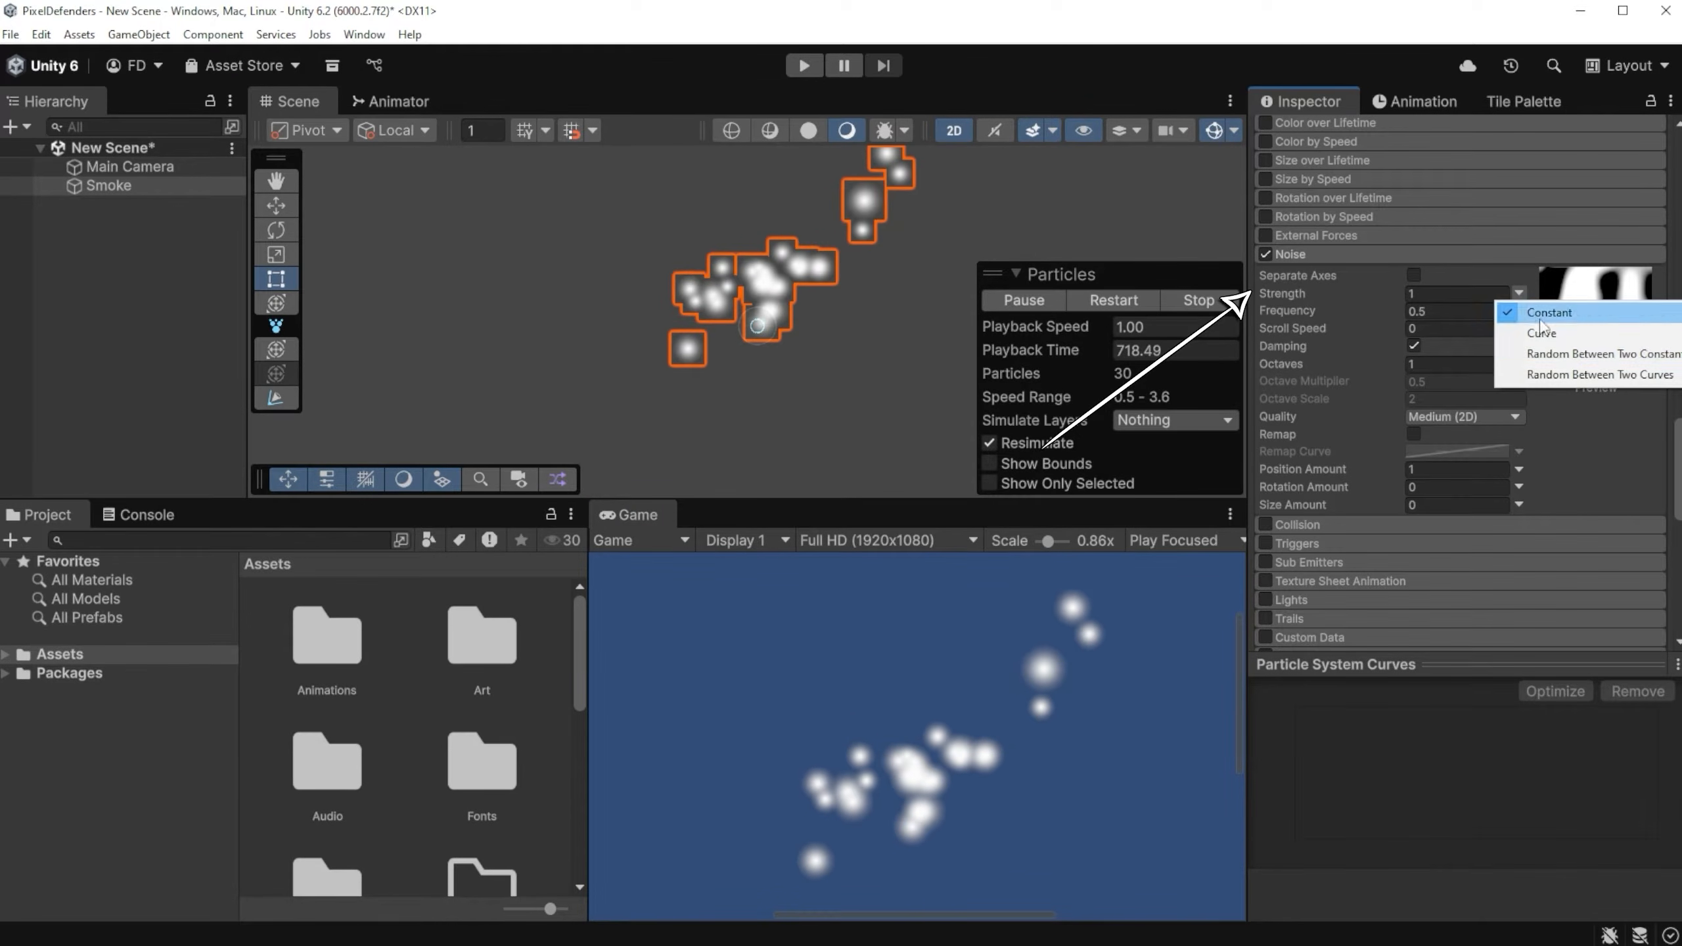
{"action": "left_click", "coordinate": [1542, 356]}
{"action": "left_click", "coordinate": [1433, 294]}
{"action": "type", "text": "0.05"}
{"action": "key", "text": "Tab"}
{"action": "type", "text": "0.2"}
- Set the noise frequency to 0.2 and the scroll speed to 0.1
{"action": "key", "text": "Tab"}
{"action": "type", "text": "0.2"}
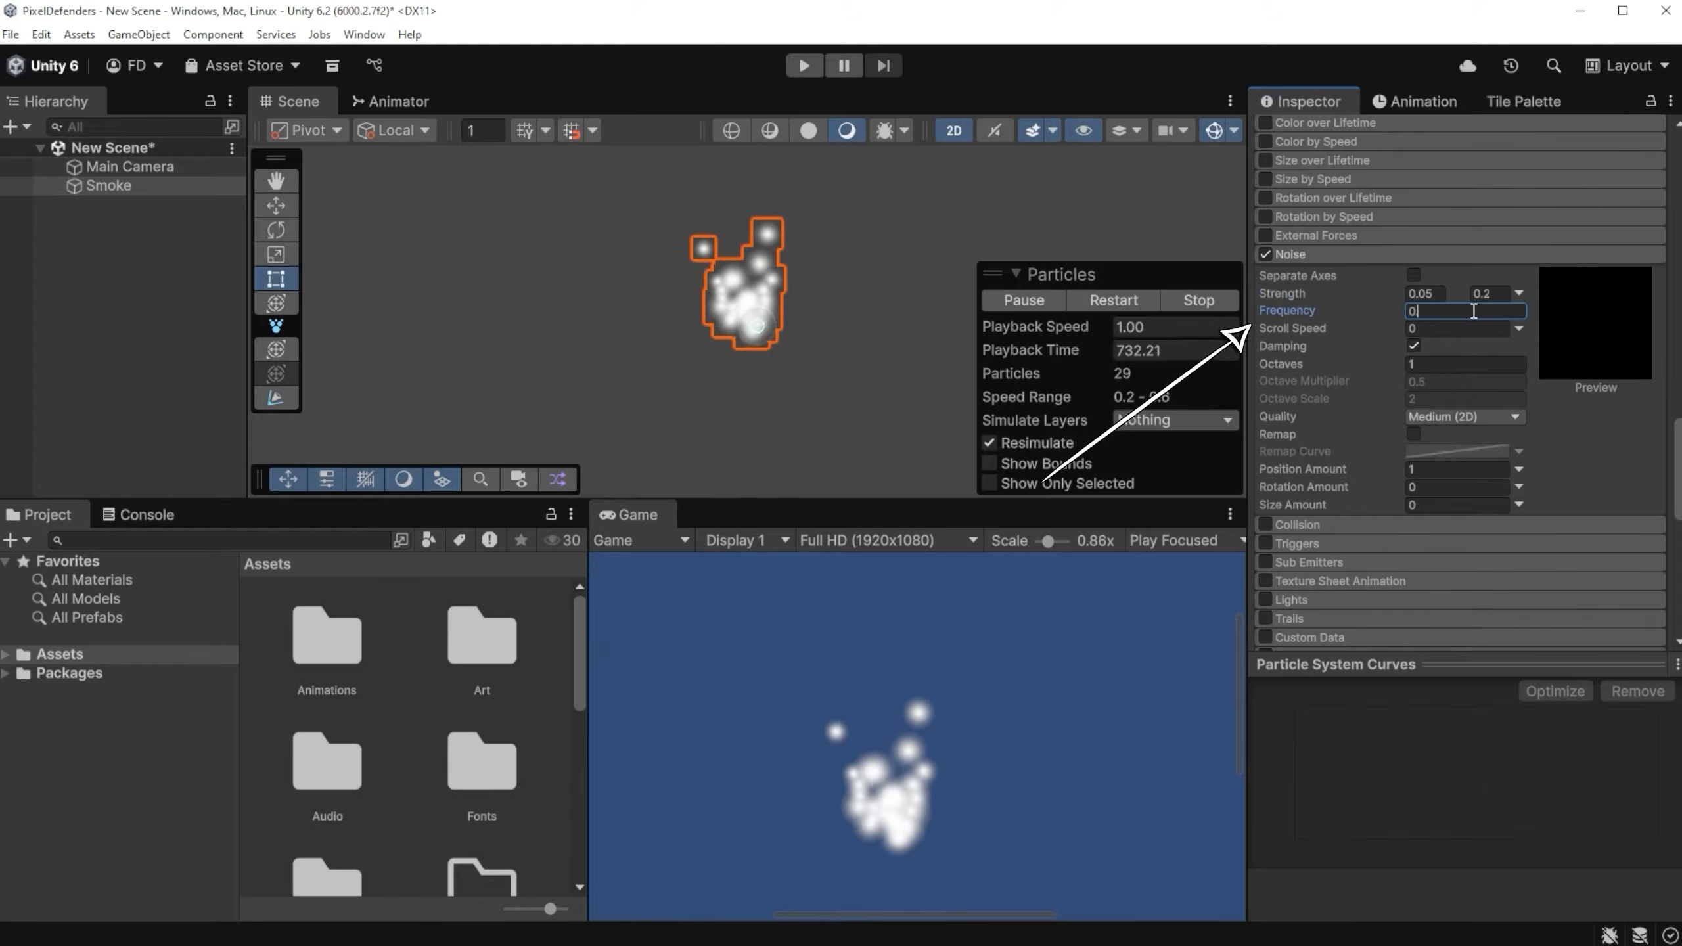
{"action": "key", "text": "Tab"}
{"action": "type", "text": "0.5"}
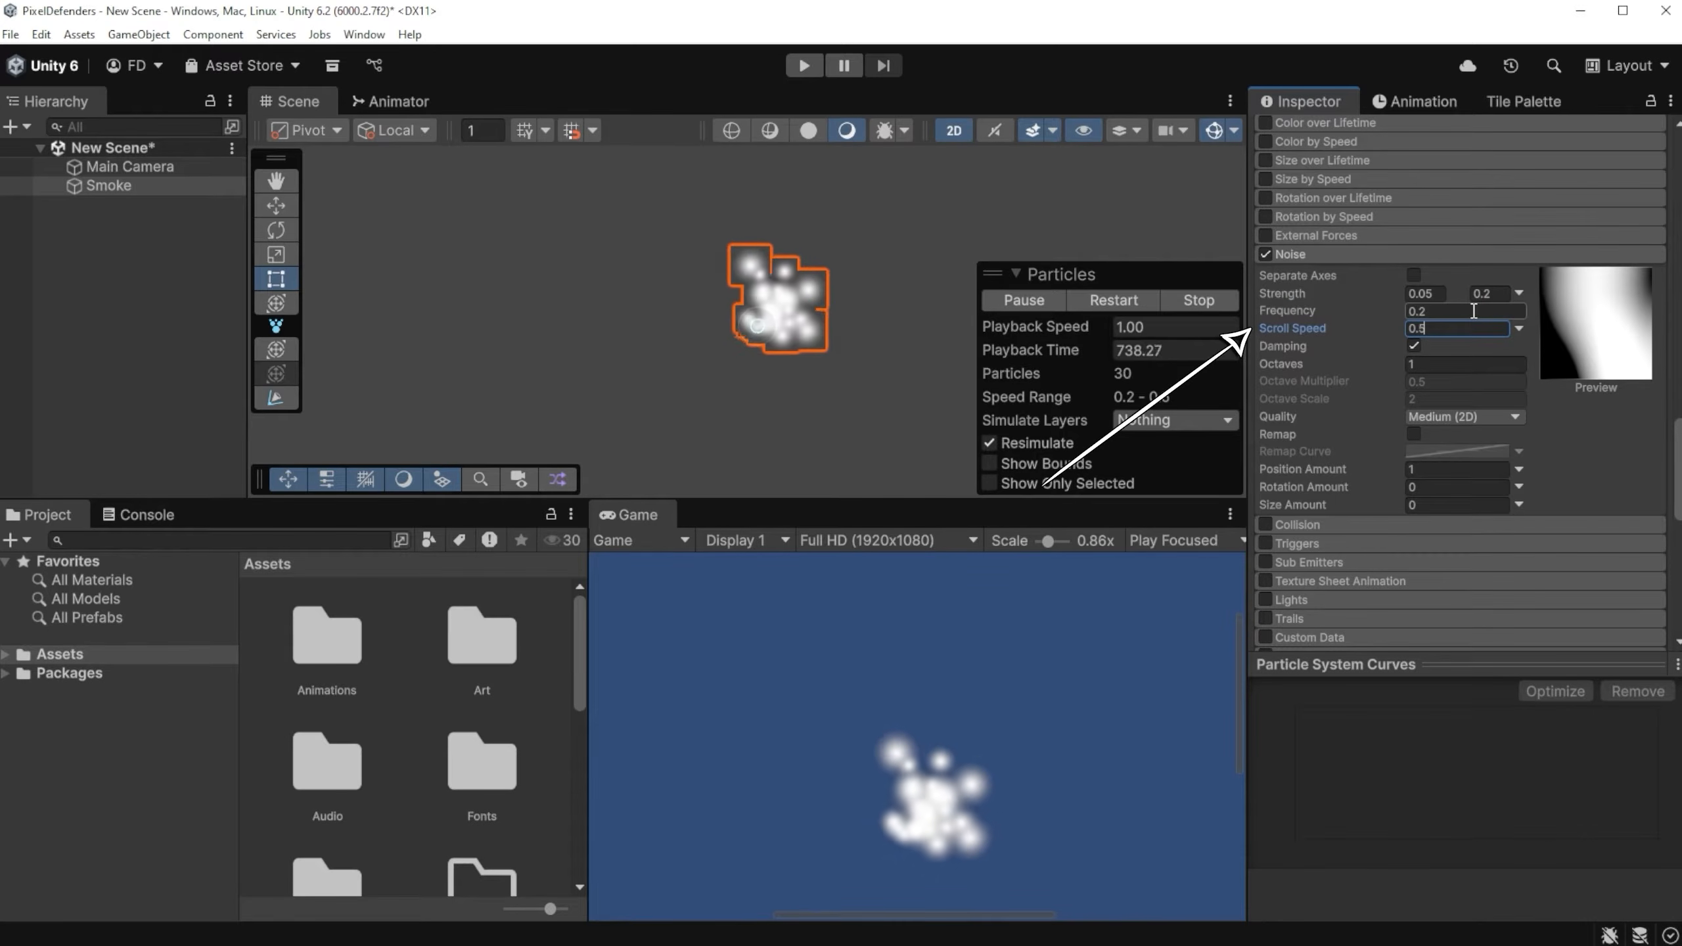
{"action": "key", "text": "BackSpace"}
{"action": "type", "text": "1"}
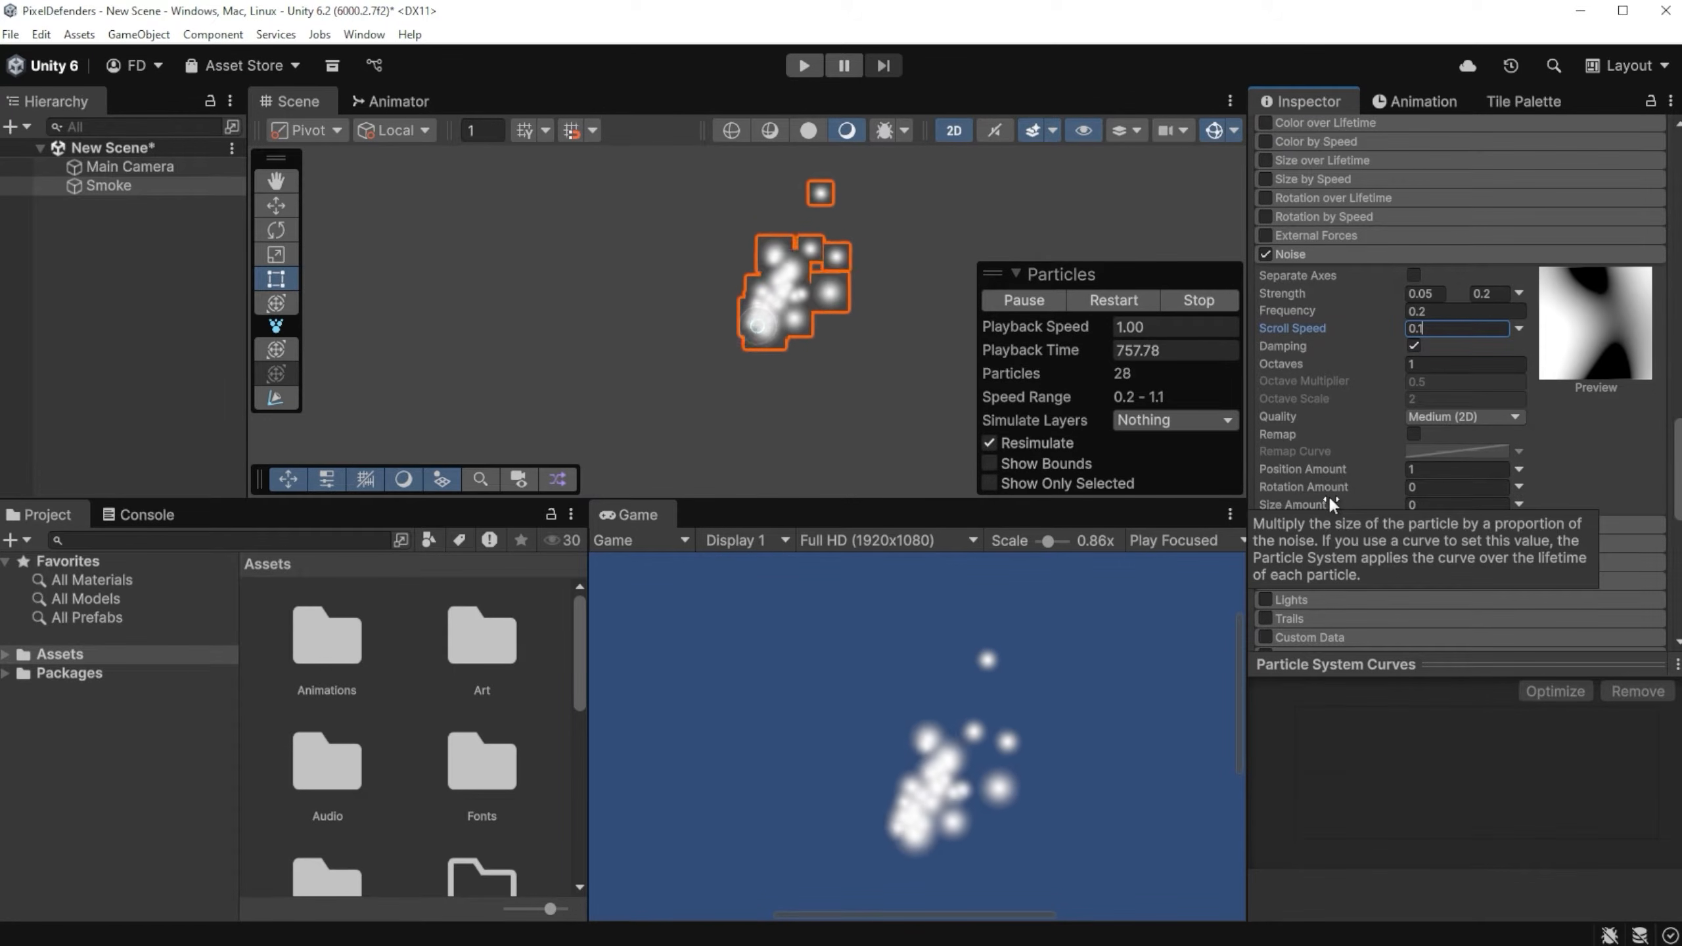
- Enable the Color over Lifetime module and set the alpha of its gradient's start key to 0
{"action": "scroll", "coordinate": [1351, 579], "scroll_direction": "down", "scroll_amount": 2}
{"action": "scroll", "coordinate": [1346, 539], "scroll_direction": "down", "scroll_amount": 1}
{"action": "scroll", "coordinate": [1346, 540], "scroll_direction": "up", "scroll_amount": 4}
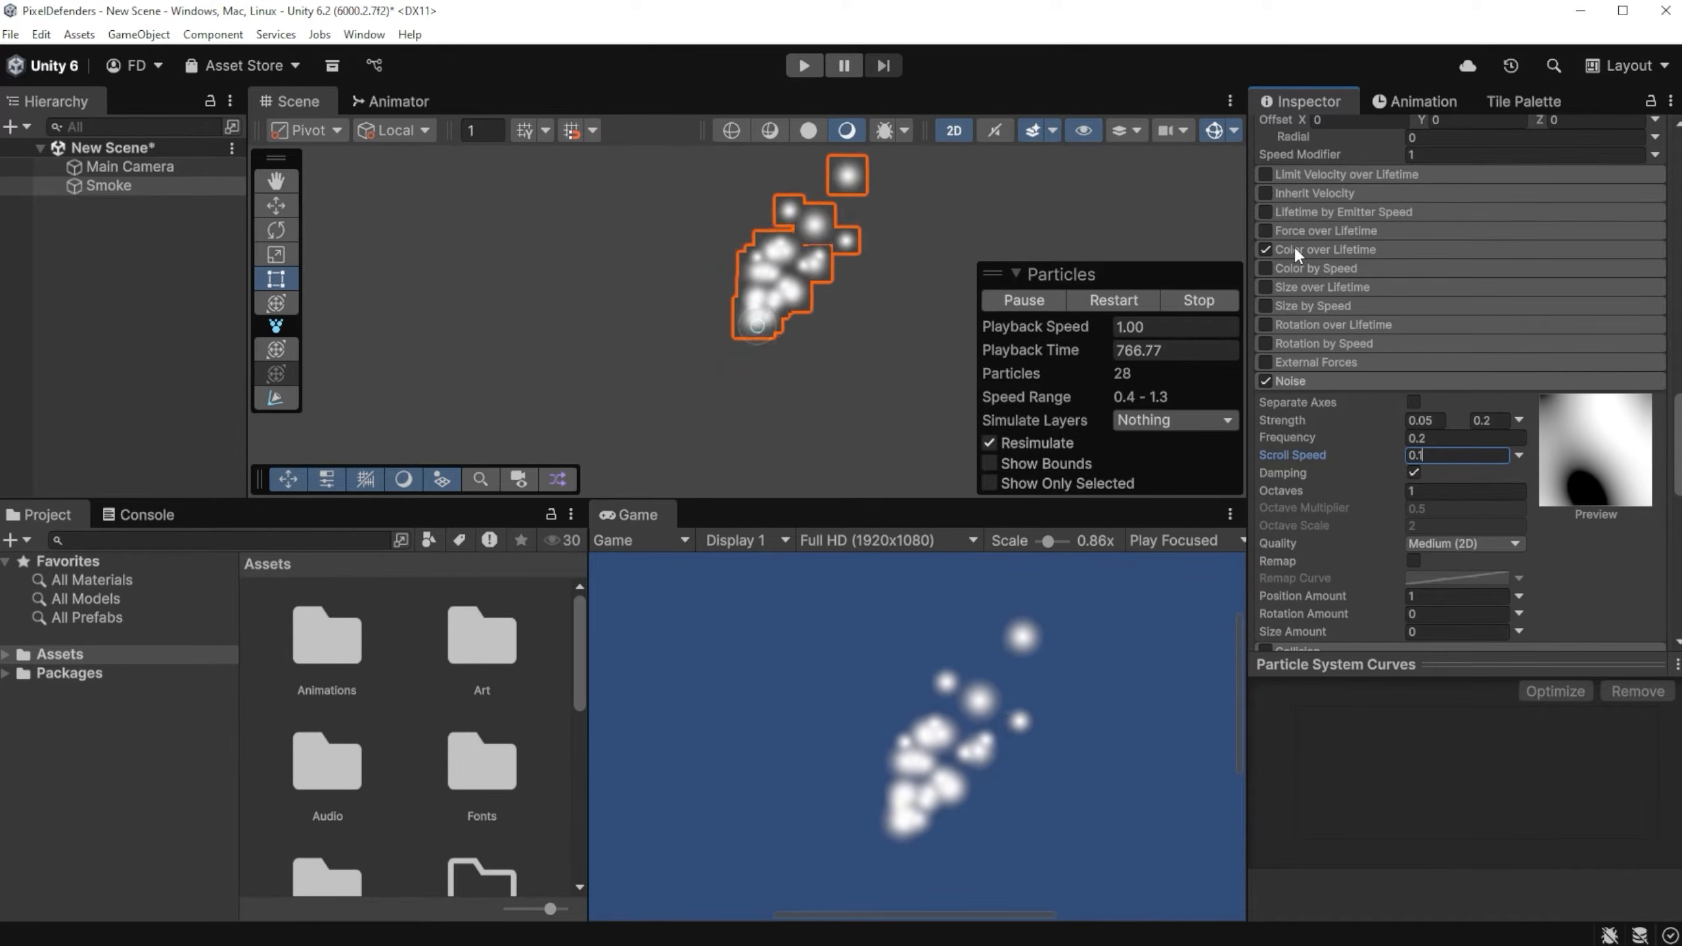
{"action": "left_click", "coordinate": [1265, 249]}
{"action": "left_click", "coordinate": [1536, 270]}
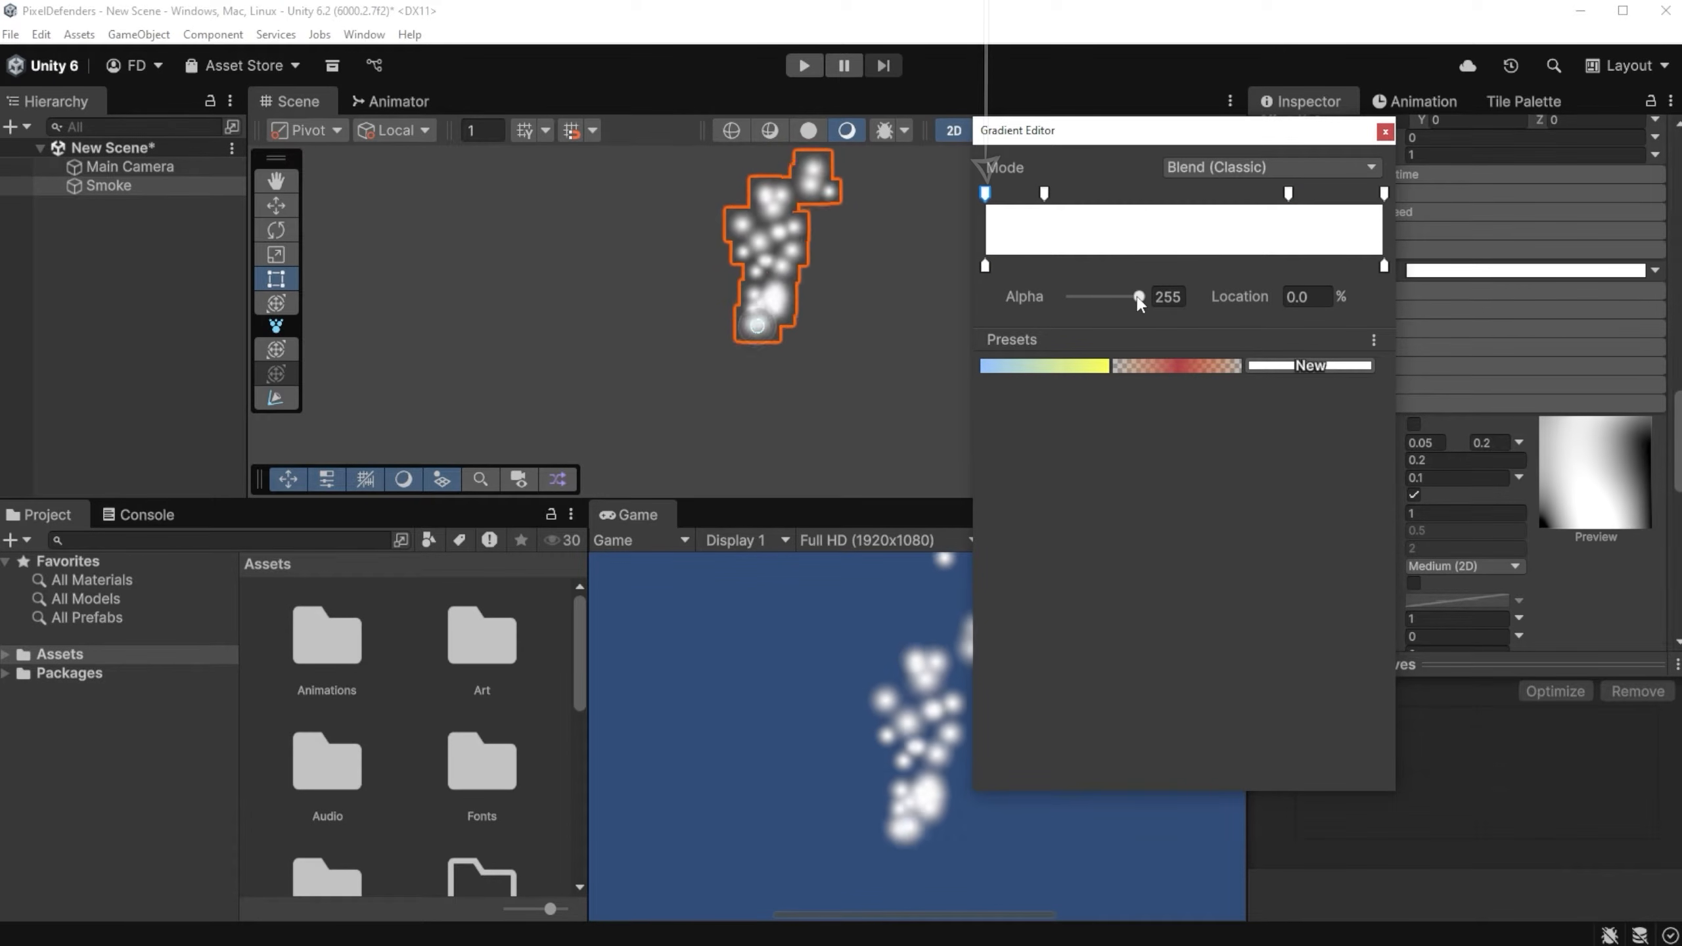
{"action": "left_click_drag", "start_coordinate": [1138, 298], "coordinate": [1041, 294]}
- Set the alpha of the gradient's two middle keys to 200 and of the end key to 0
{"action": "left_click", "coordinate": [1044, 193]}
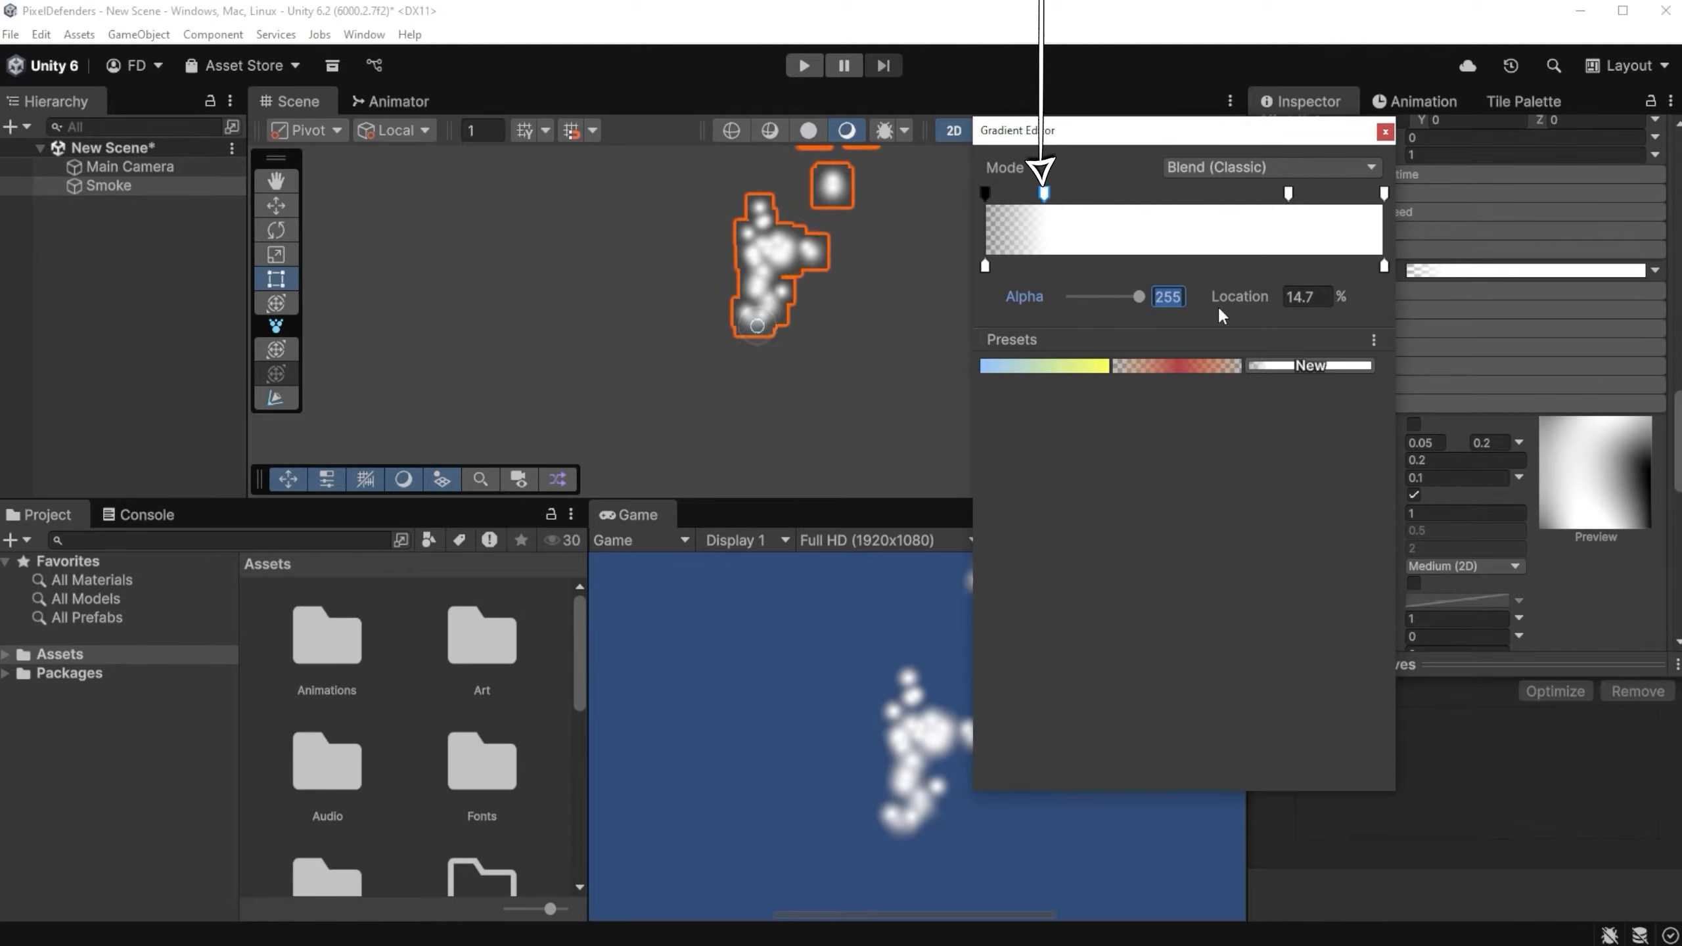
{"action": "type", "text": "200"}
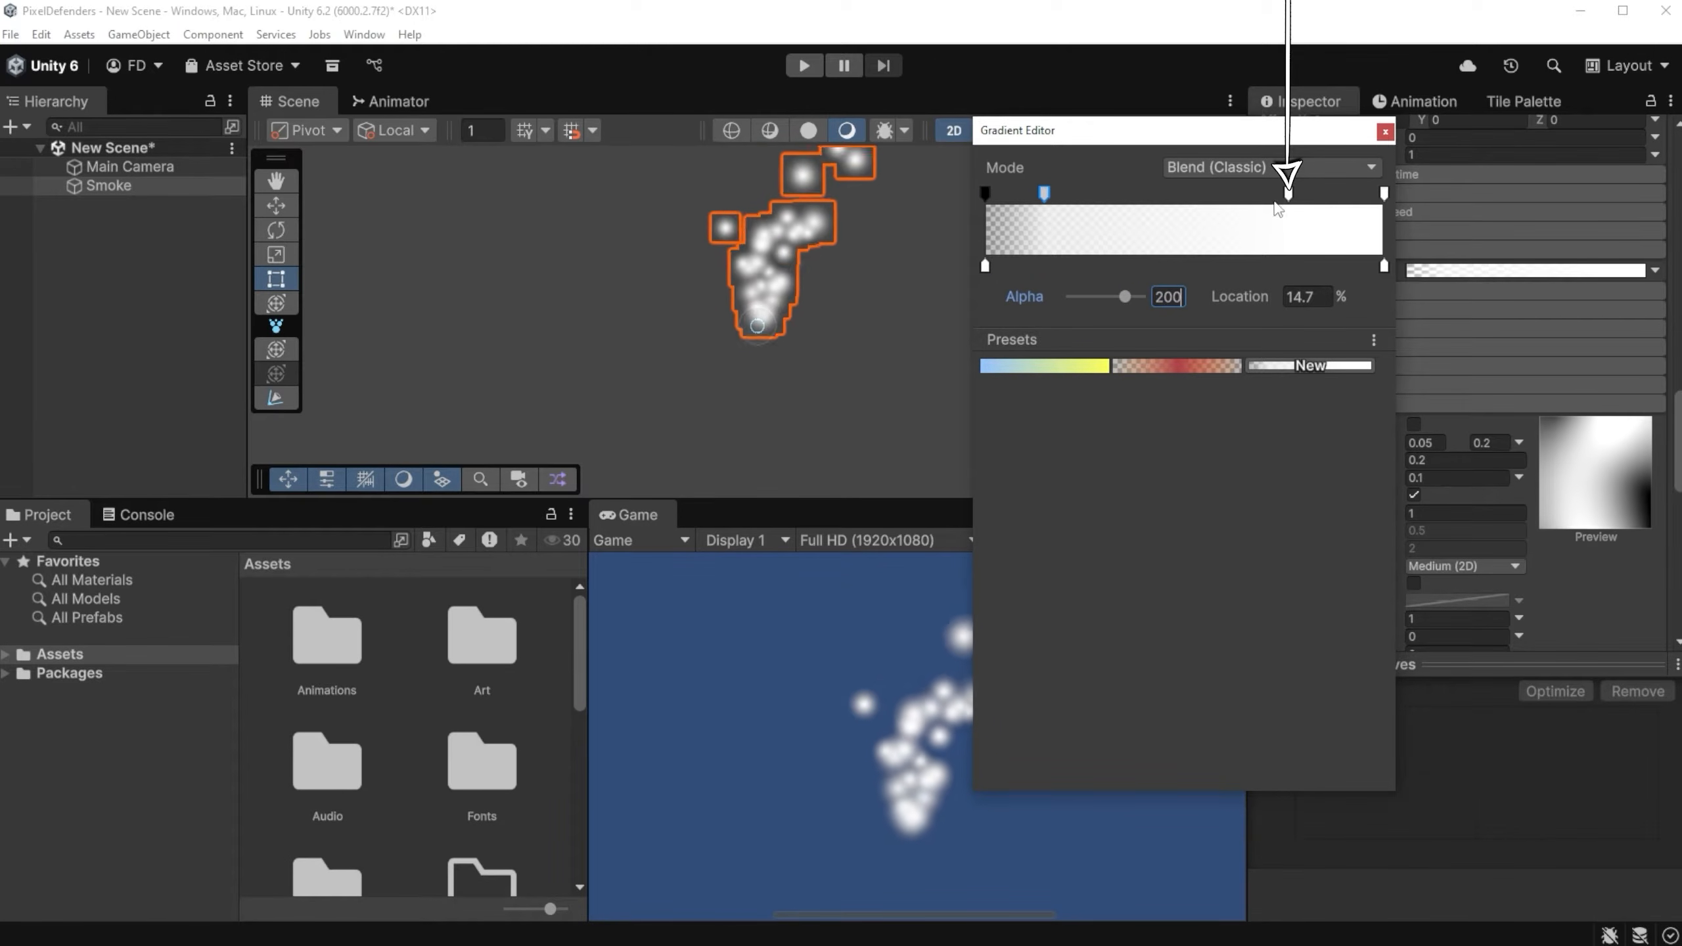
{"action": "left_click", "coordinate": [1168, 297]}
{"action": "type", "text": "200"}
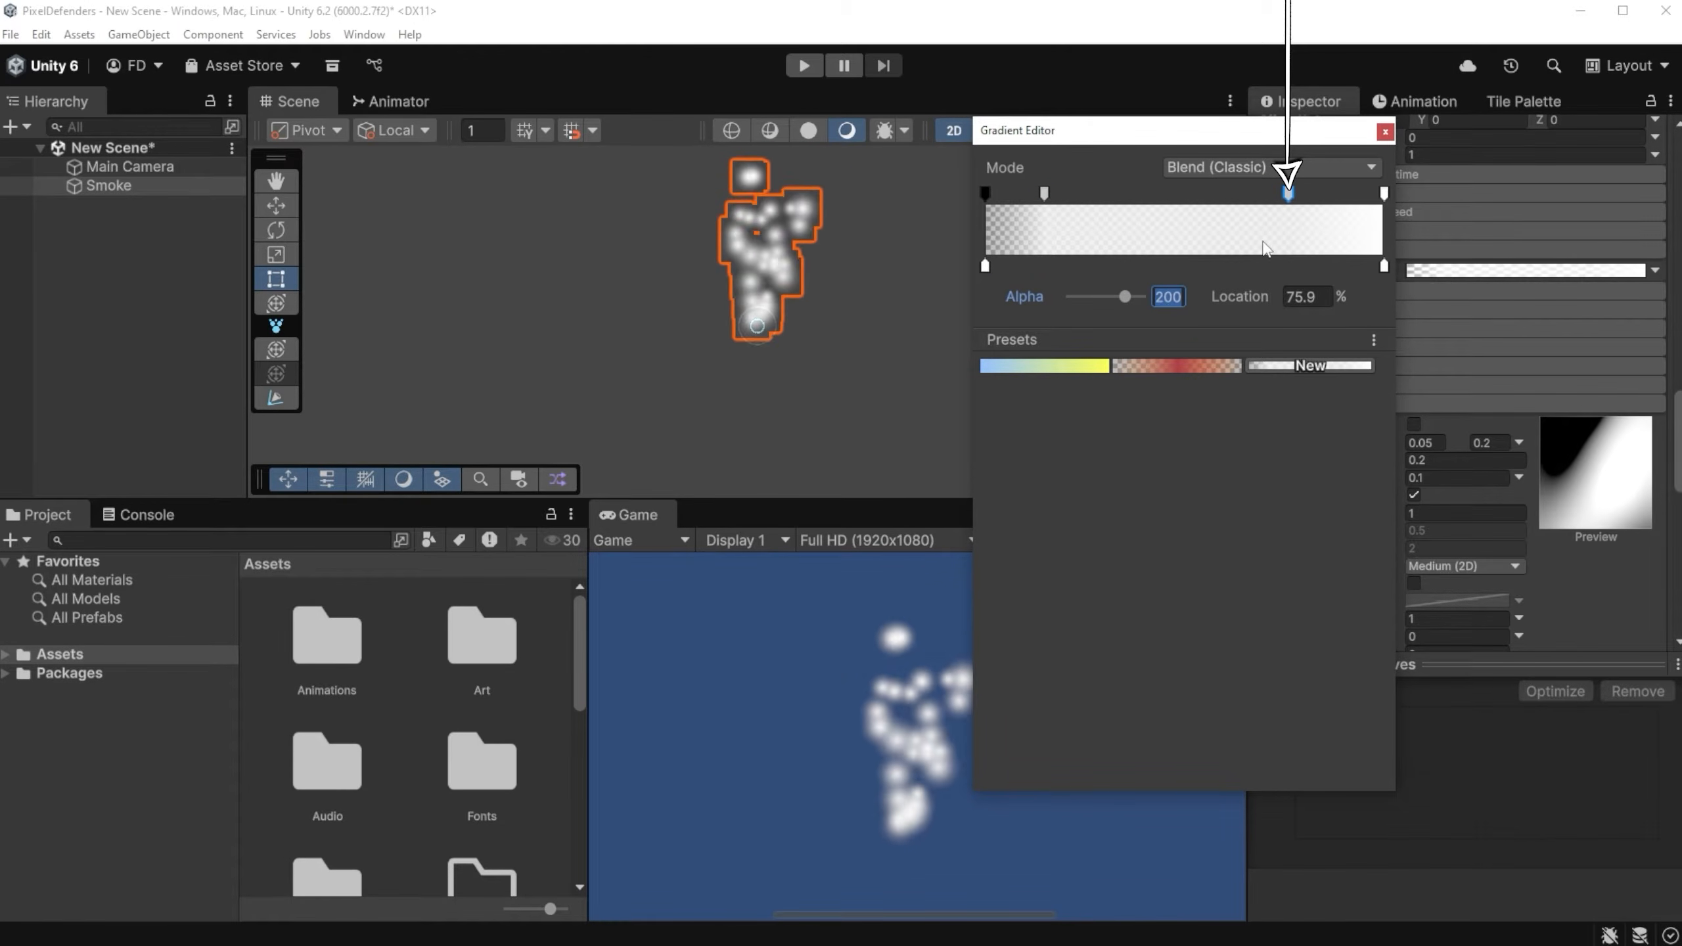
{"action": "left_click", "coordinate": [1383, 194]}
{"action": "left_click_drag", "start_coordinate": [1131, 299], "coordinate": [1055, 299]}
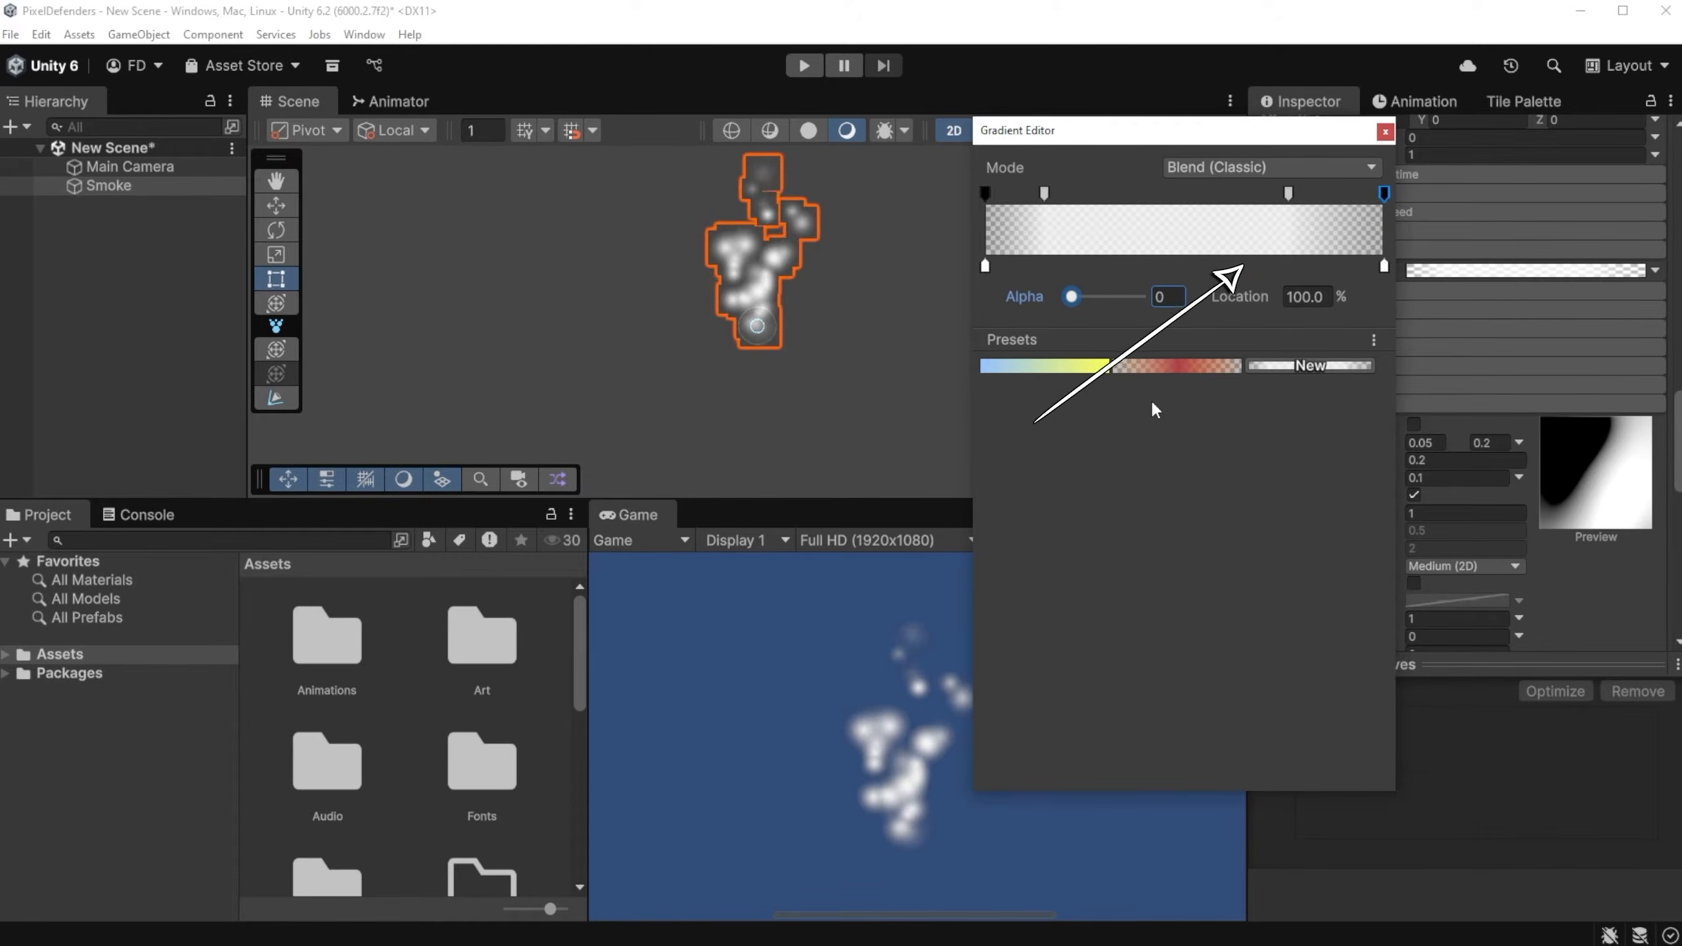
- Set the gradient's start color key to yellow, FFFF00
{"action": "left_click", "coordinate": [985, 267]}
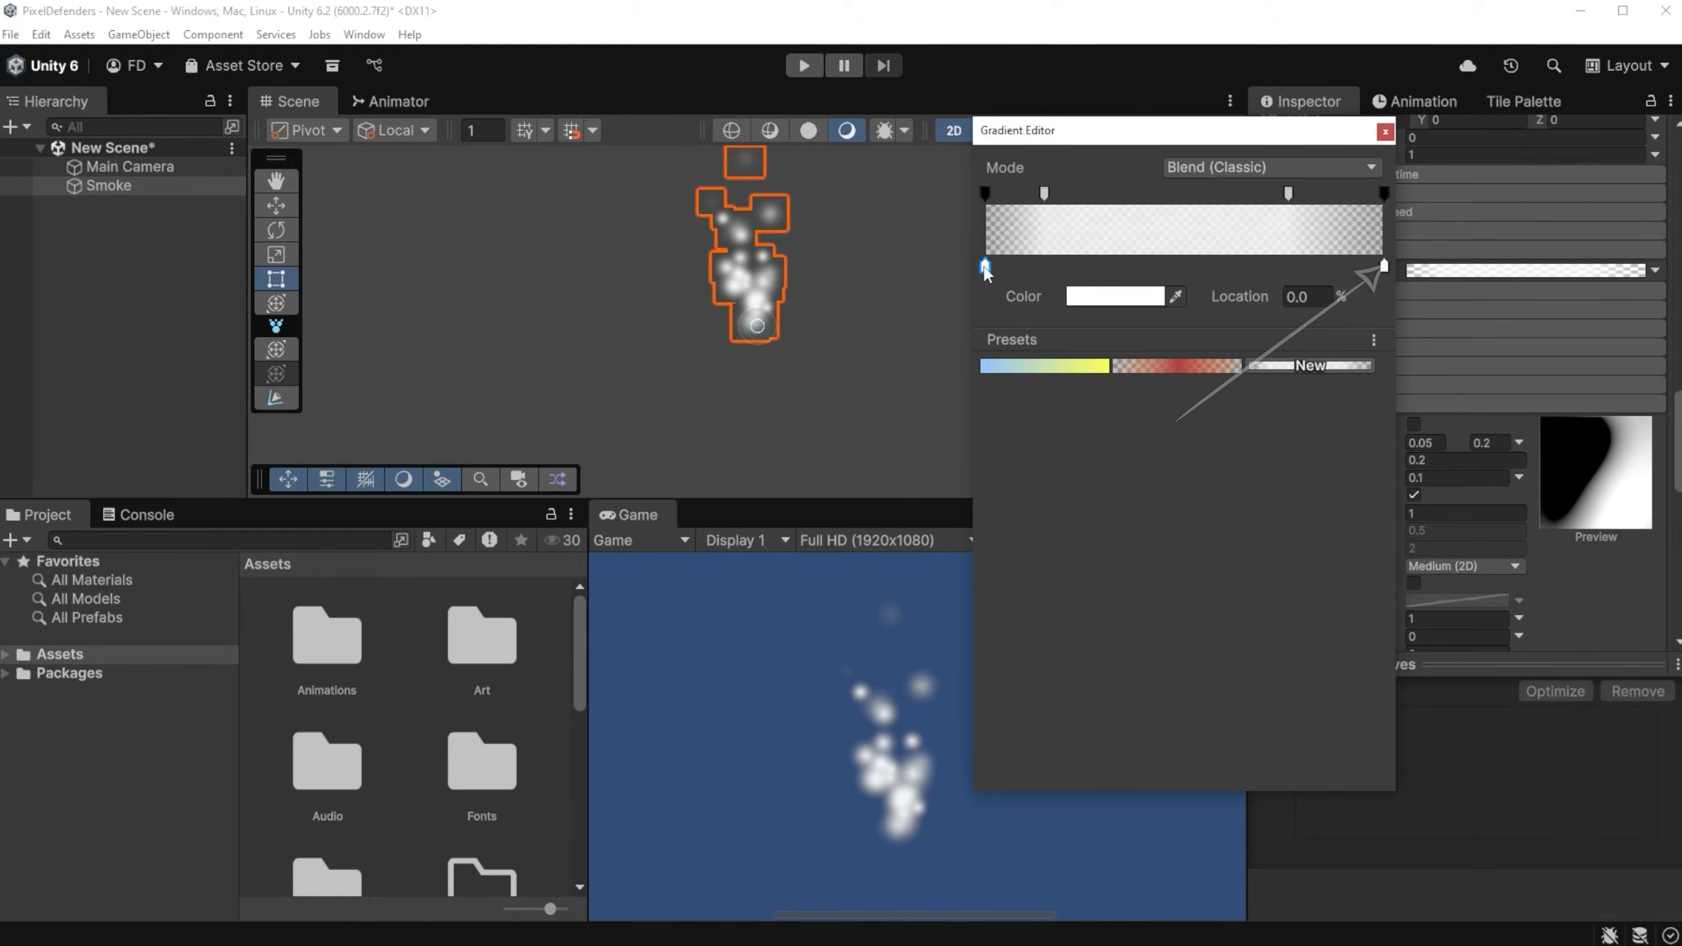
{"action": "left_click", "coordinate": [1079, 291]}
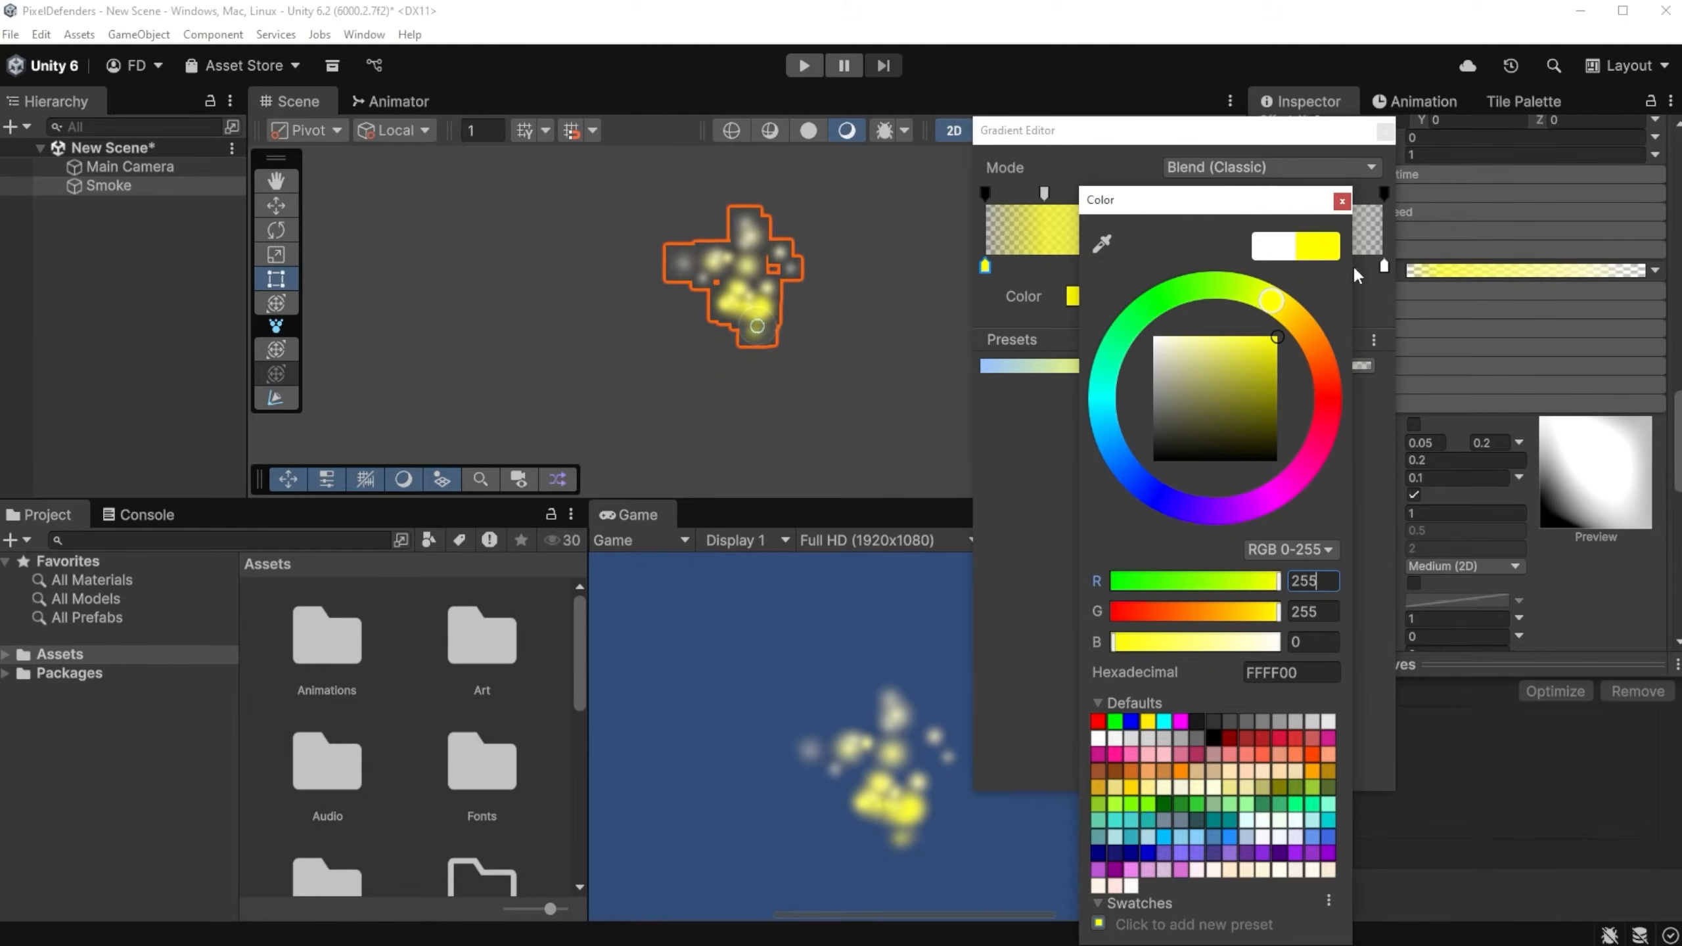
{"action": "left_click", "coordinate": [1342, 202]}
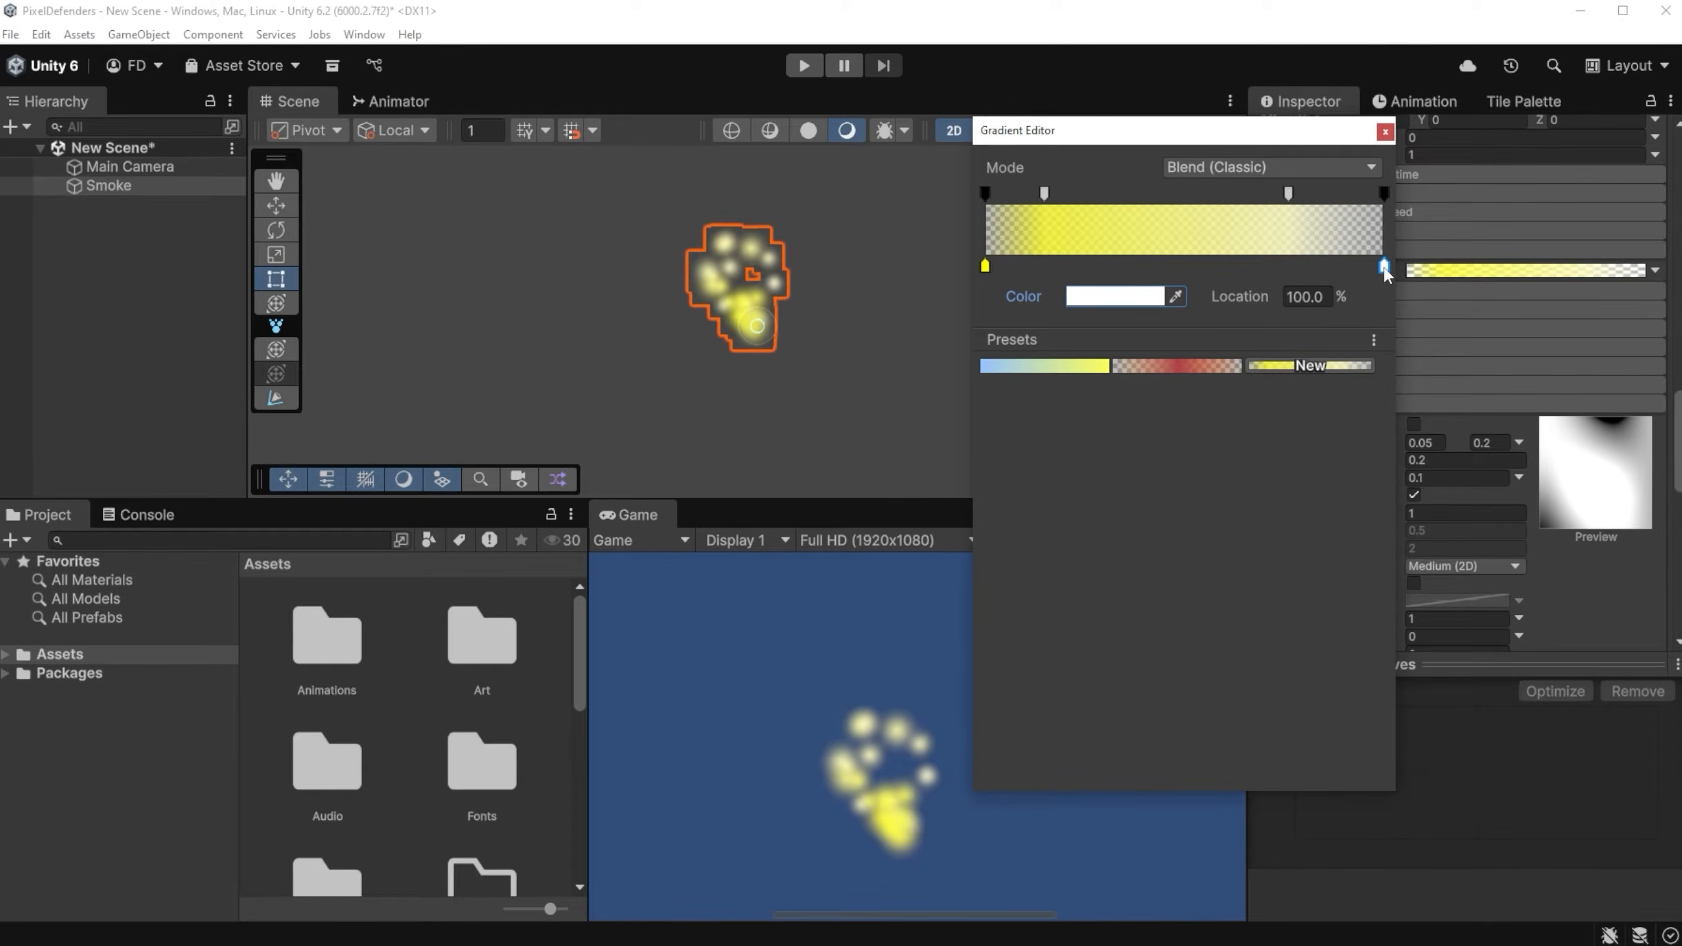
- Set the gradient's end color key to black, 000000
{"action": "left_click", "coordinate": [1126, 296]}
{"action": "left_click_drag", "start_coordinate": [1236, 373], "coordinate": [1190, 505]}
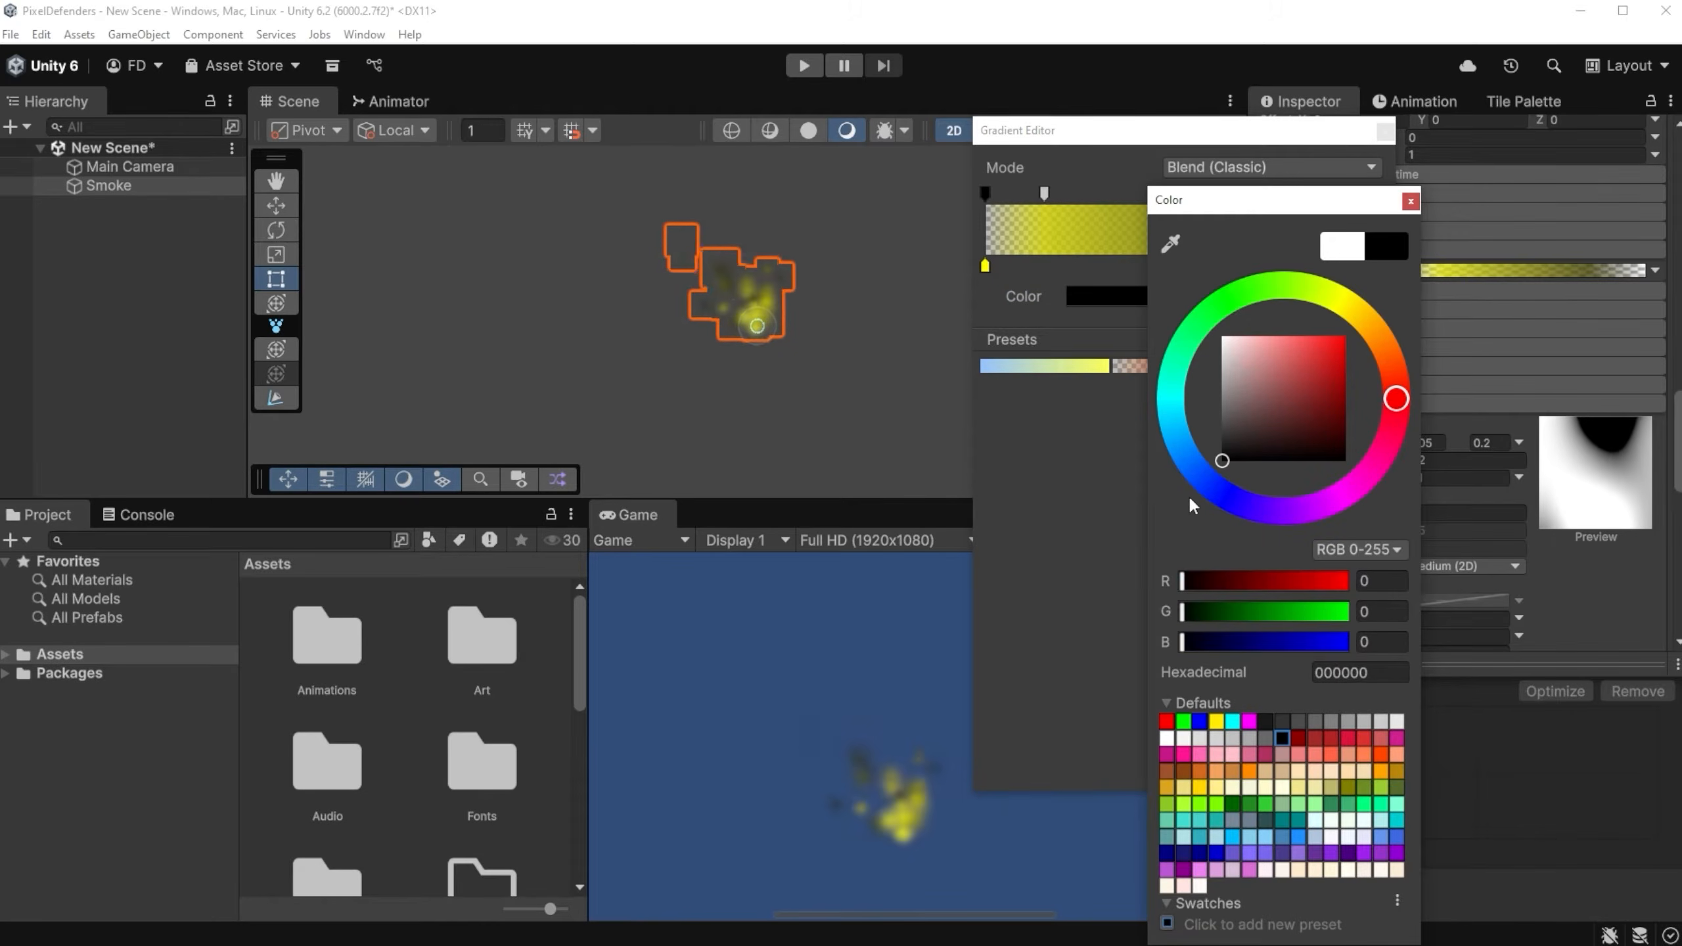
{"action": "left_click", "coordinate": [1409, 201]}
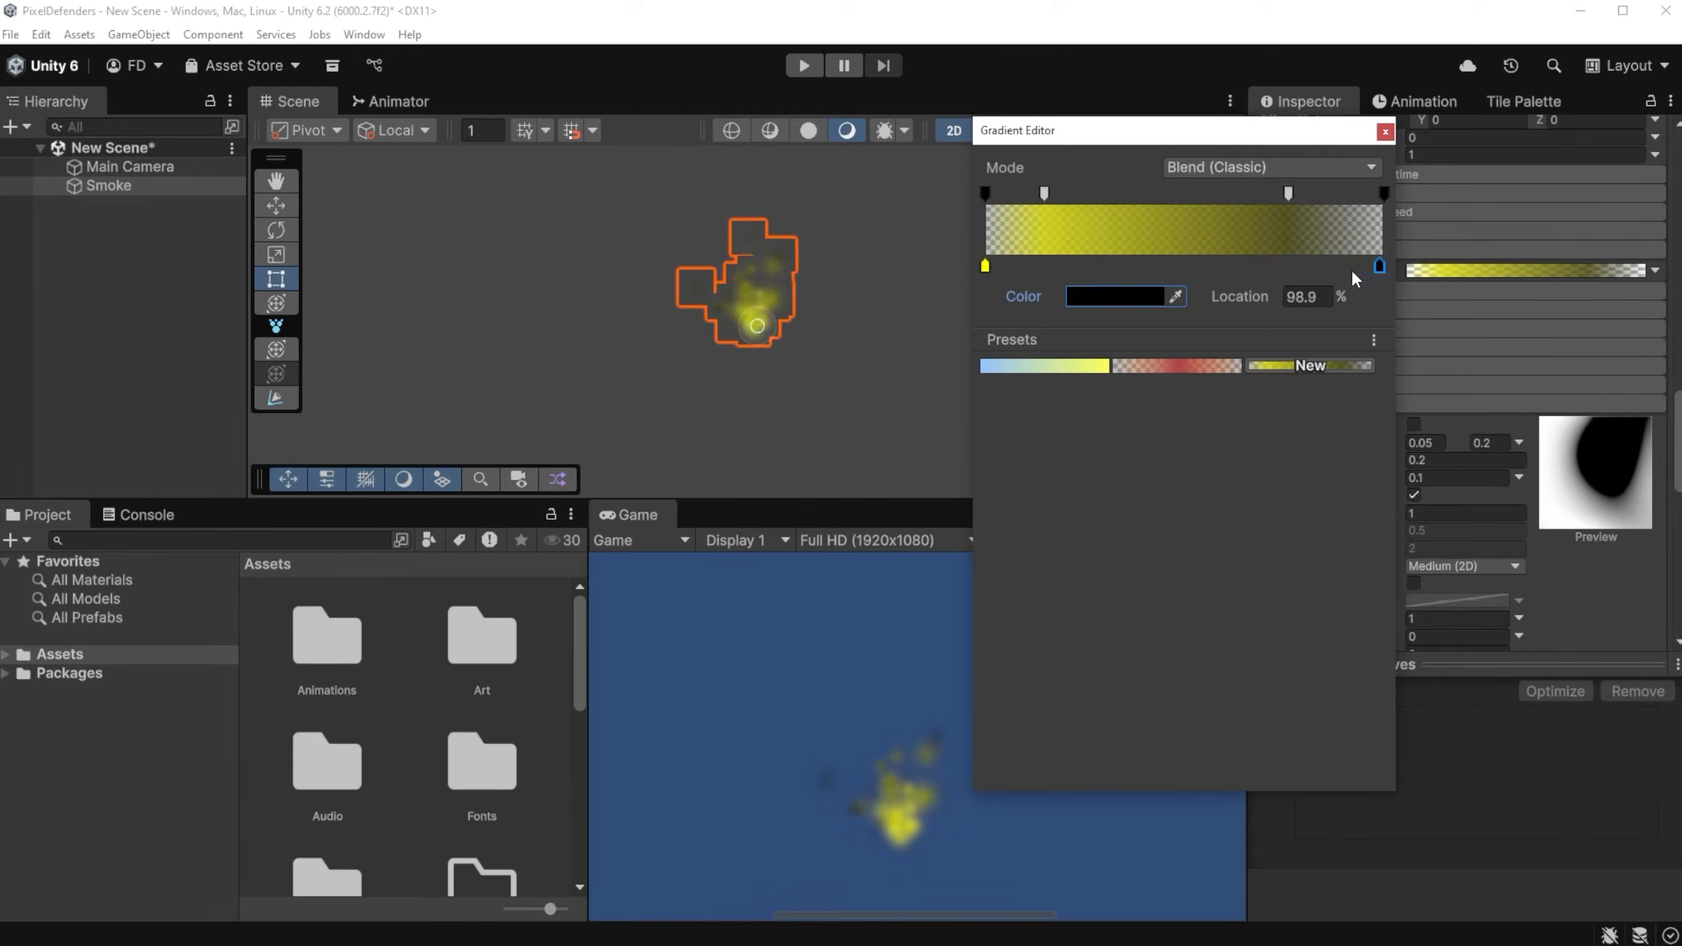
- Rearrange the gradient with white at the start, yellow at 23.6 % and black a little past the middle, and close the editor
{"action": "left_click_drag", "start_coordinate": [1352, 270], "coordinate": [1223, 270]}
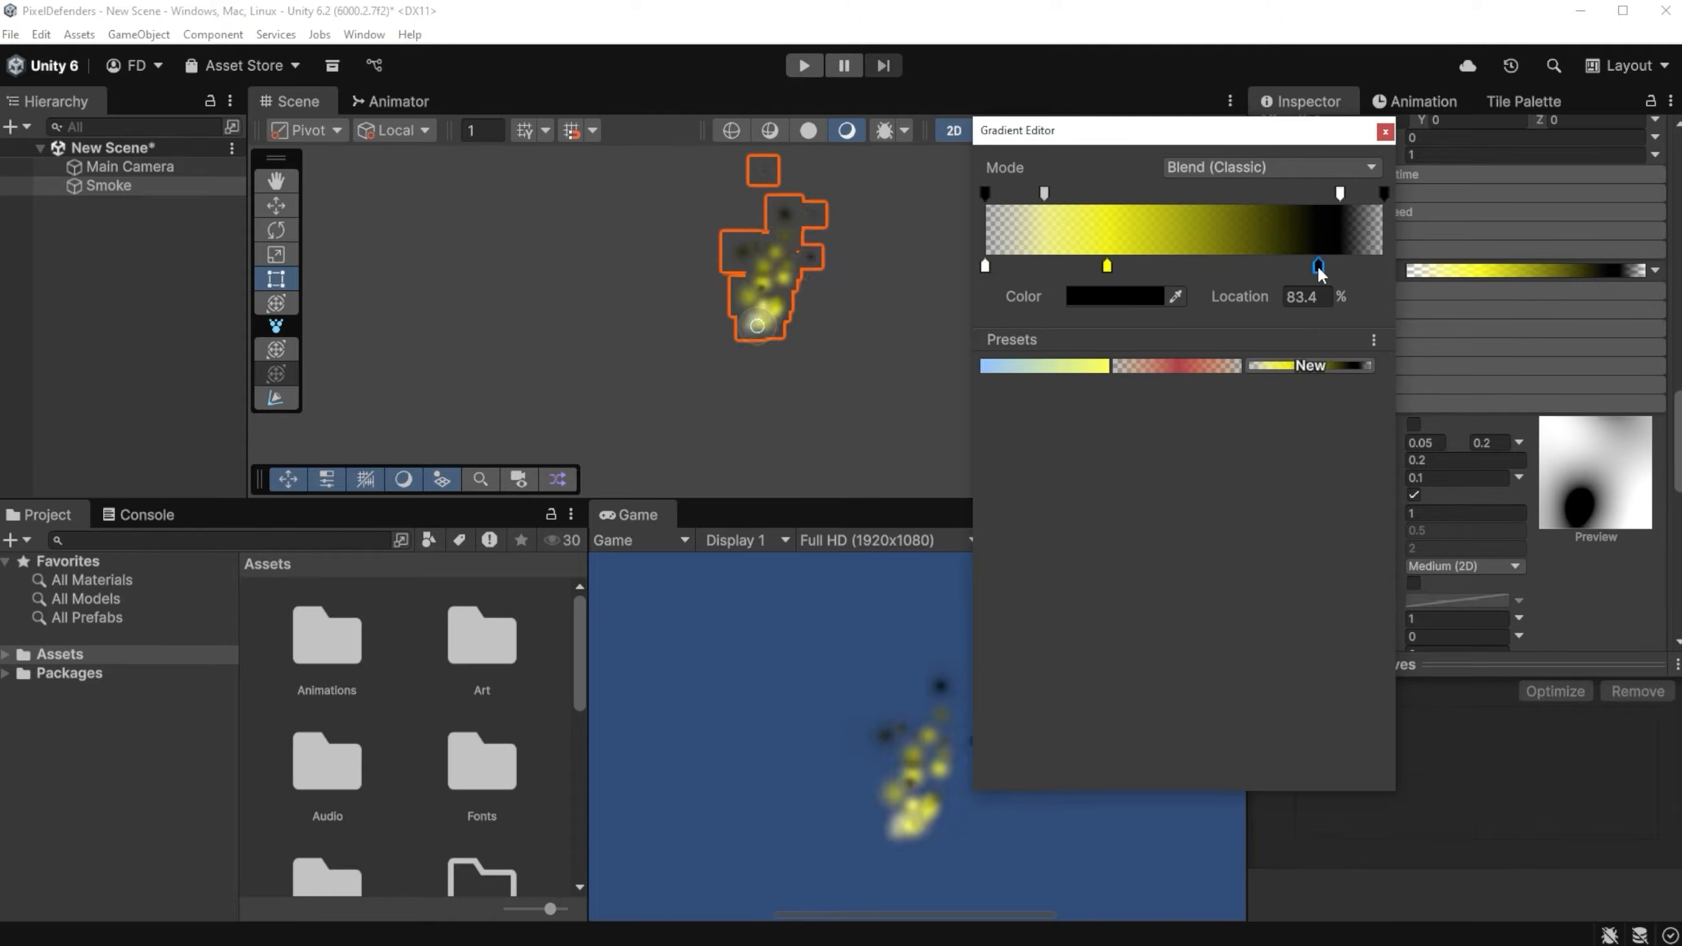
{"action": "left_click_drag", "start_coordinate": [1318, 268], "coordinate": [1229, 270]}
{"action": "left_click_drag", "start_coordinate": [1107, 266], "coordinate": [1079, 268]}
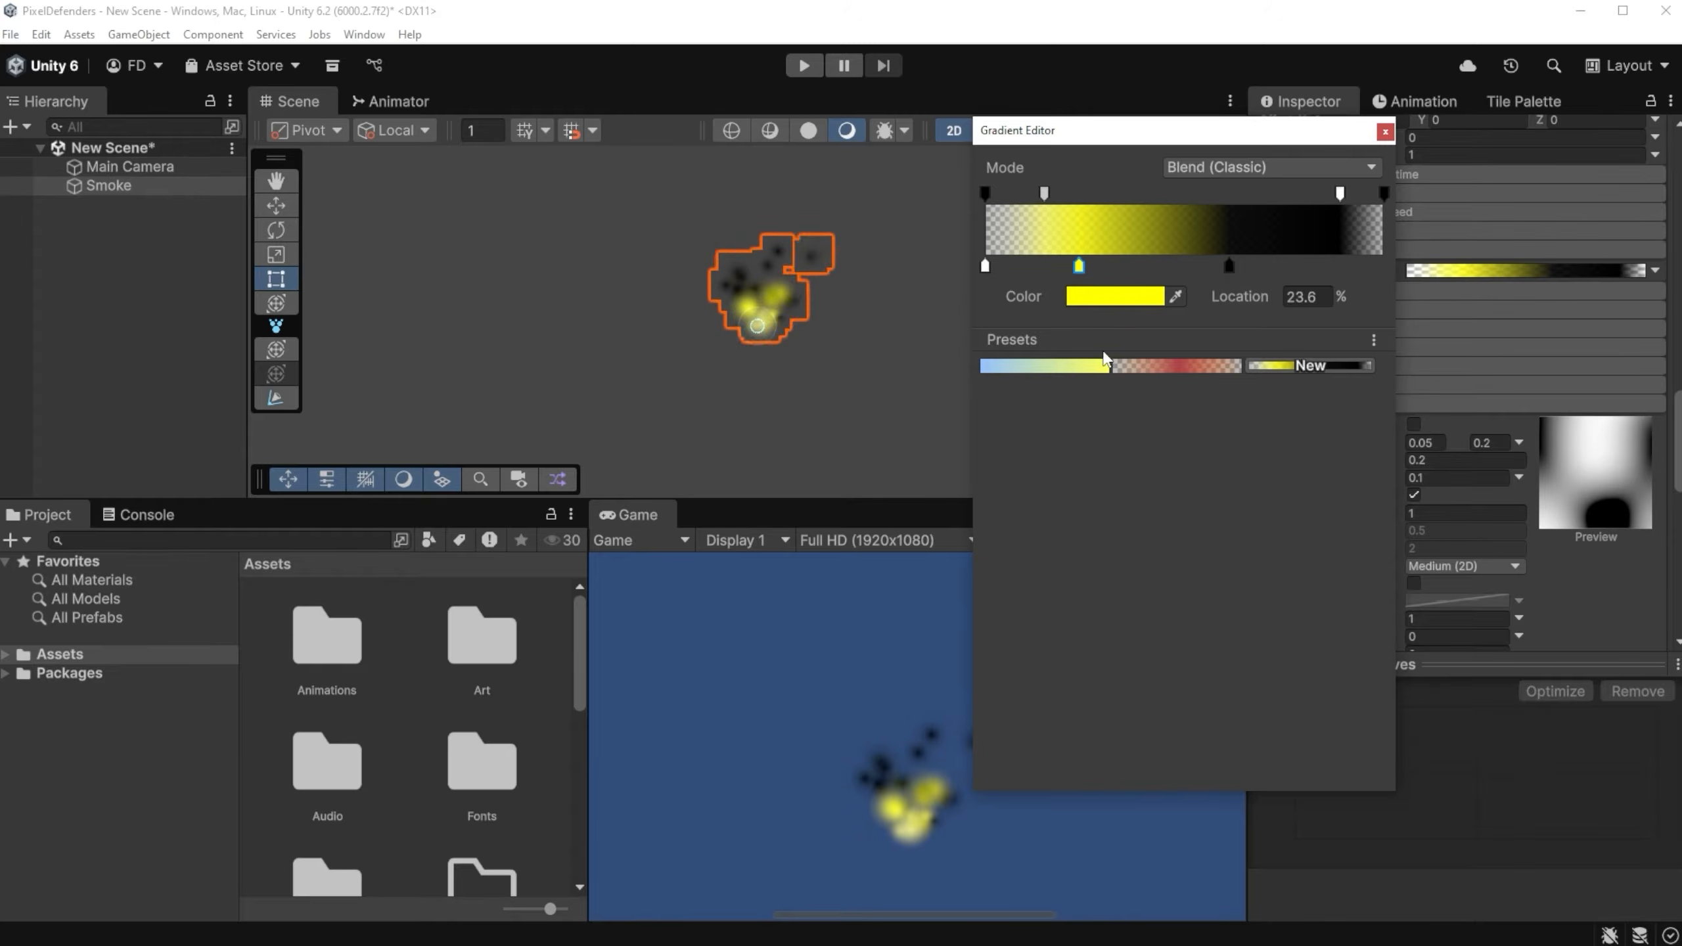
{"action": "left_click", "coordinate": [1385, 131]}
- Raise the upper limits of the linear velocity over lifetime to 0.15 for X and 1 for Y
{"action": "scroll", "coordinate": [1390, 368], "scroll_direction": "up", "scroll_amount": 5}
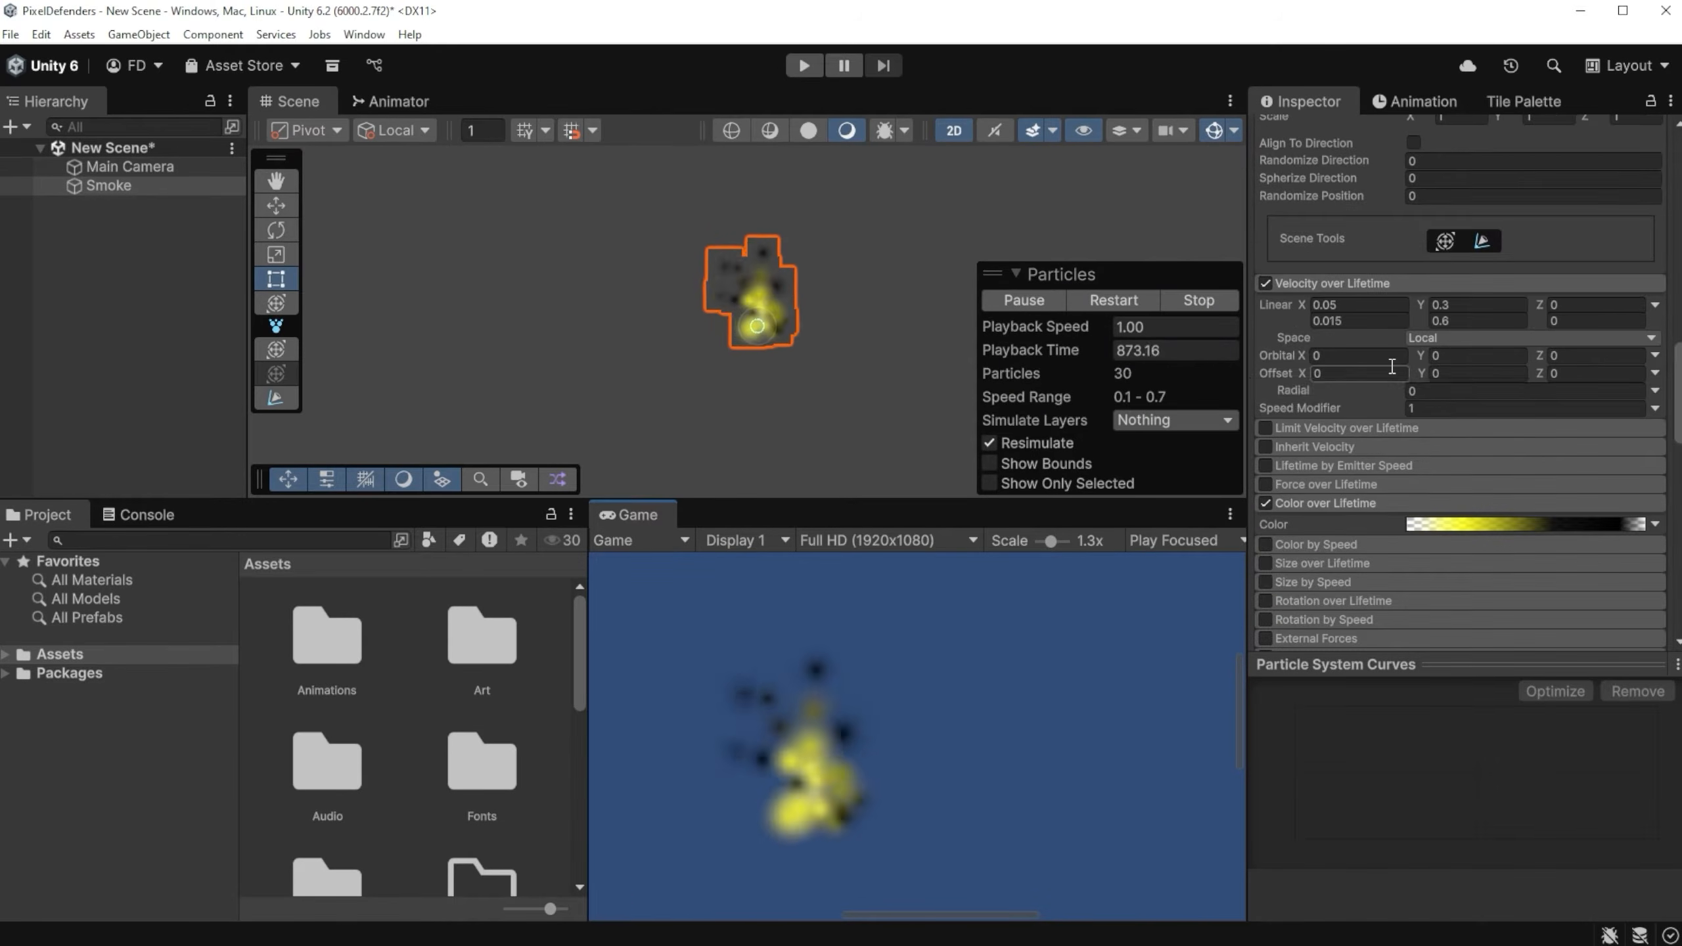
{"action": "left_click", "coordinate": [1473, 320]}
{"action": "type", "text": "1"}
{"action": "left_click", "coordinate": [1316, 320]}
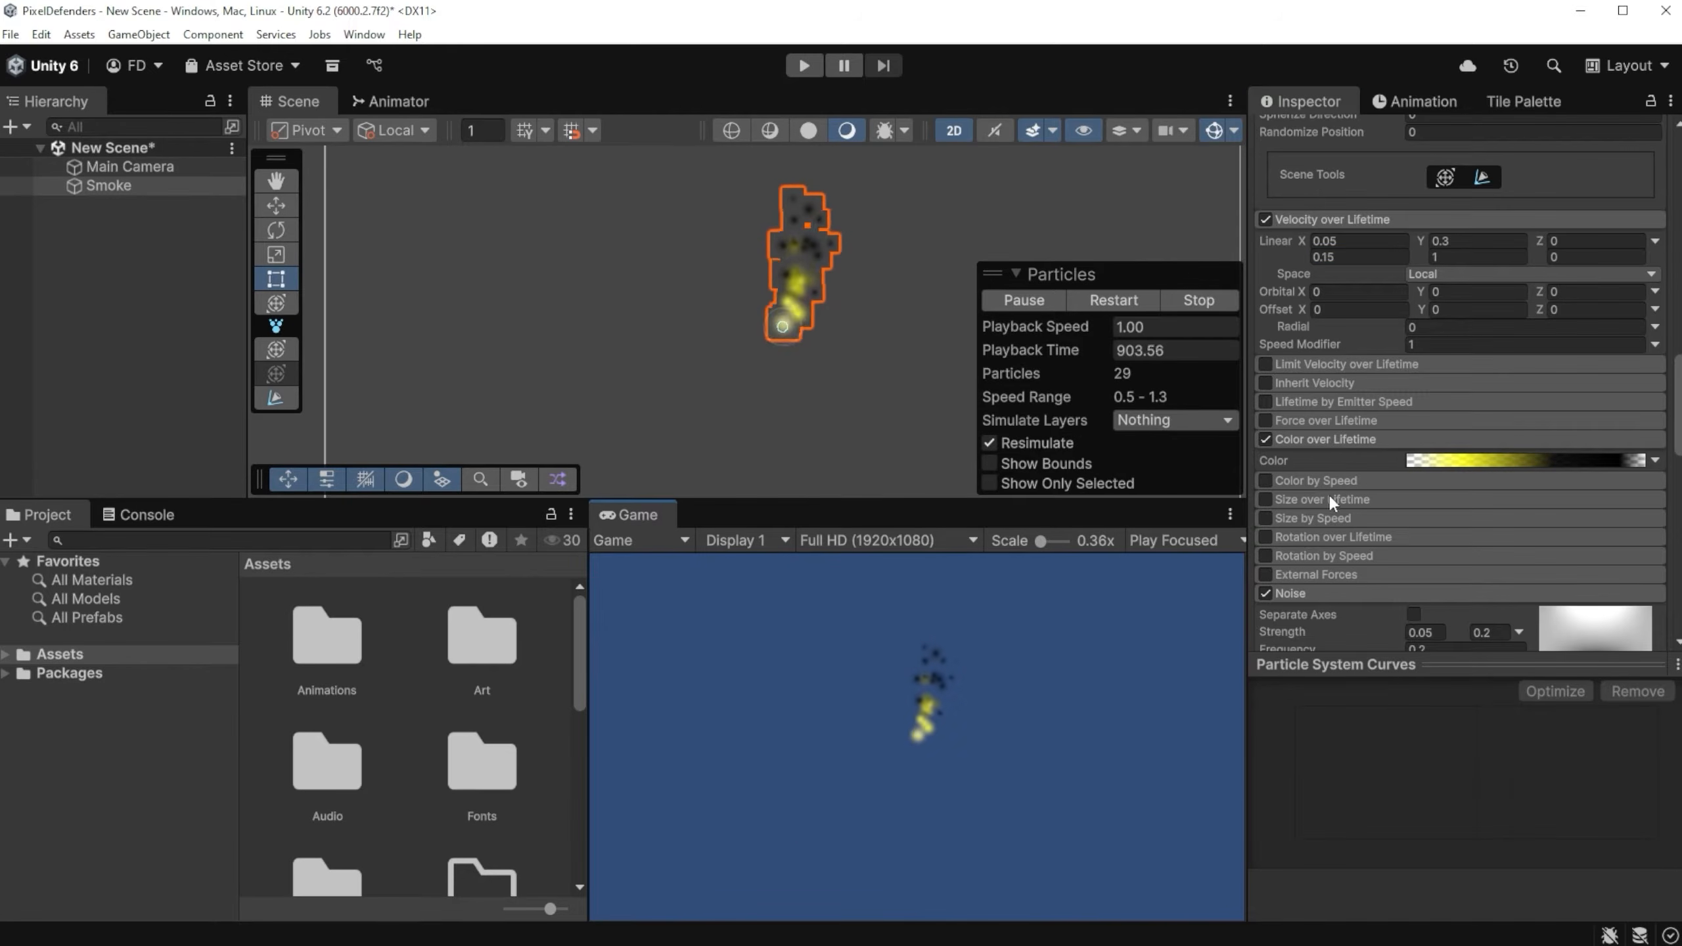
- Enable Size over Lifetime and apply the preset curve that rises quickly and flattens out towards 1.0
{"action": "left_click", "coordinate": [1295, 495]}
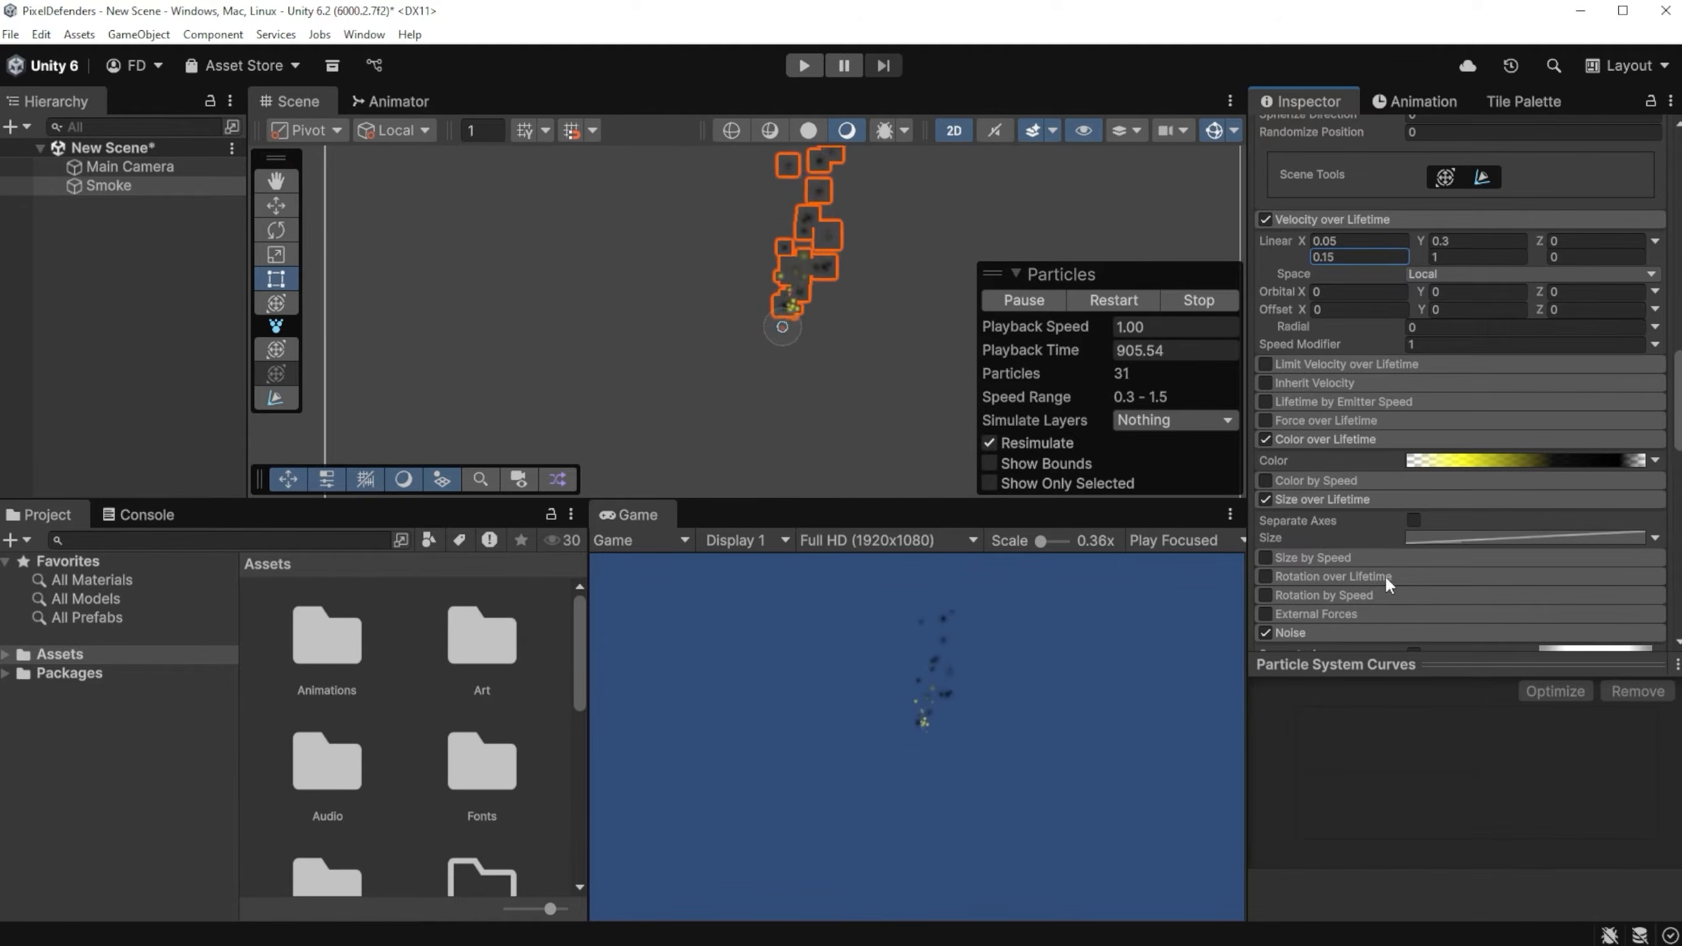
{"action": "left_click", "coordinate": [1552, 537]}
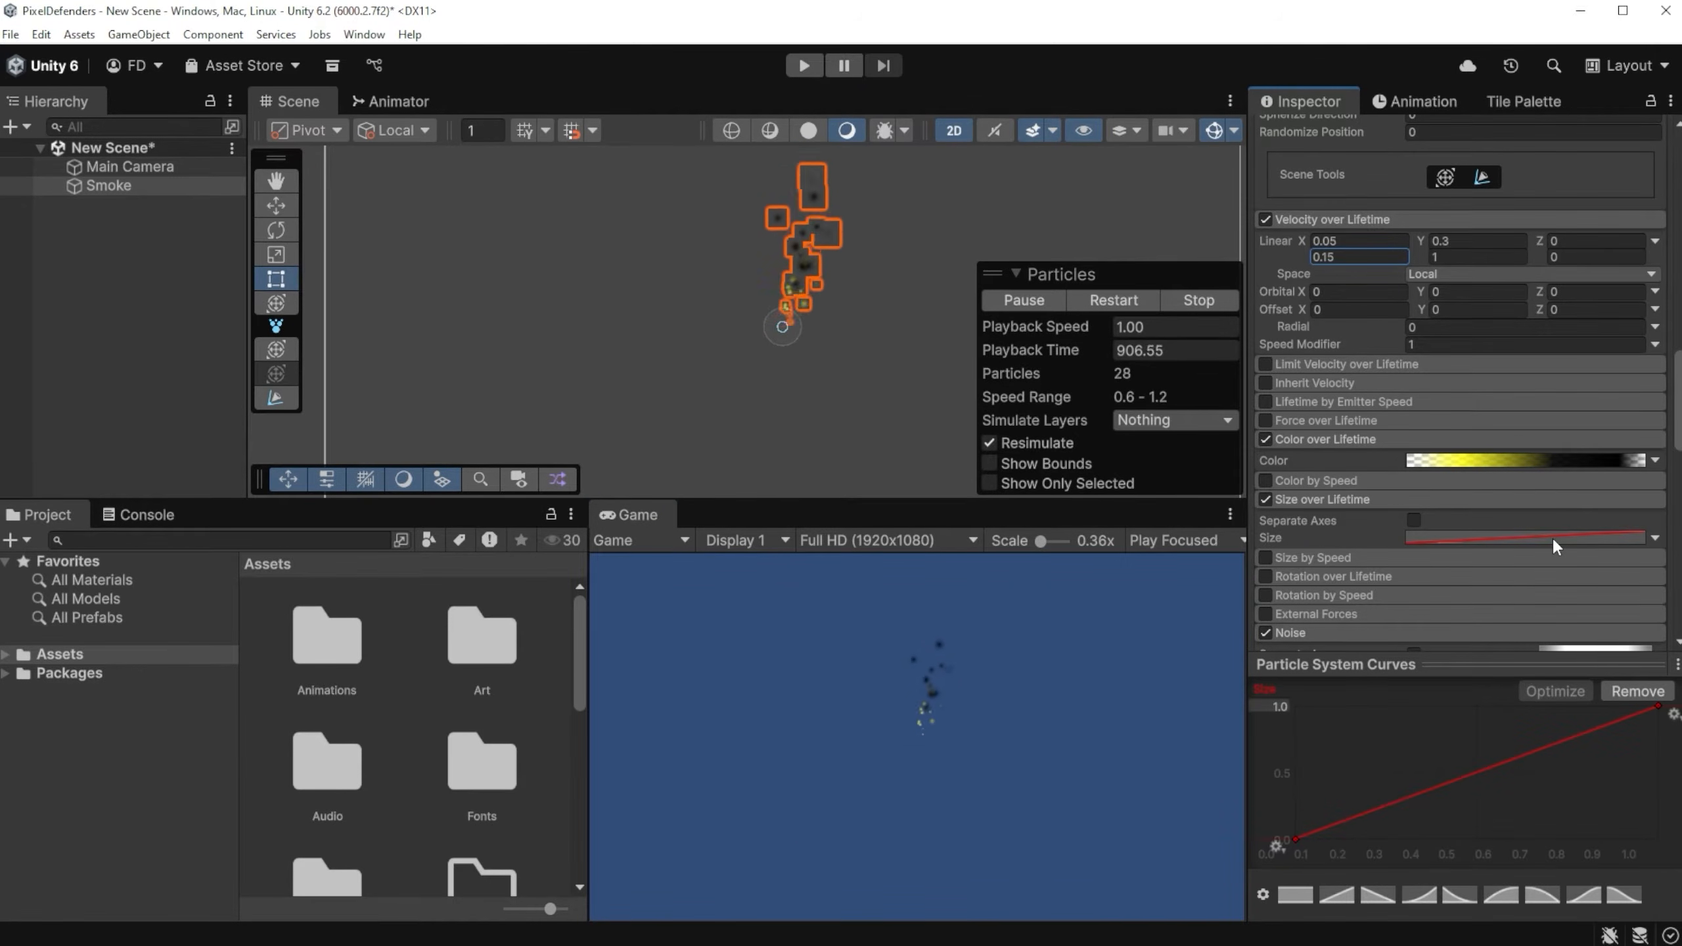
{"action": "left_click", "coordinate": [1492, 899]}
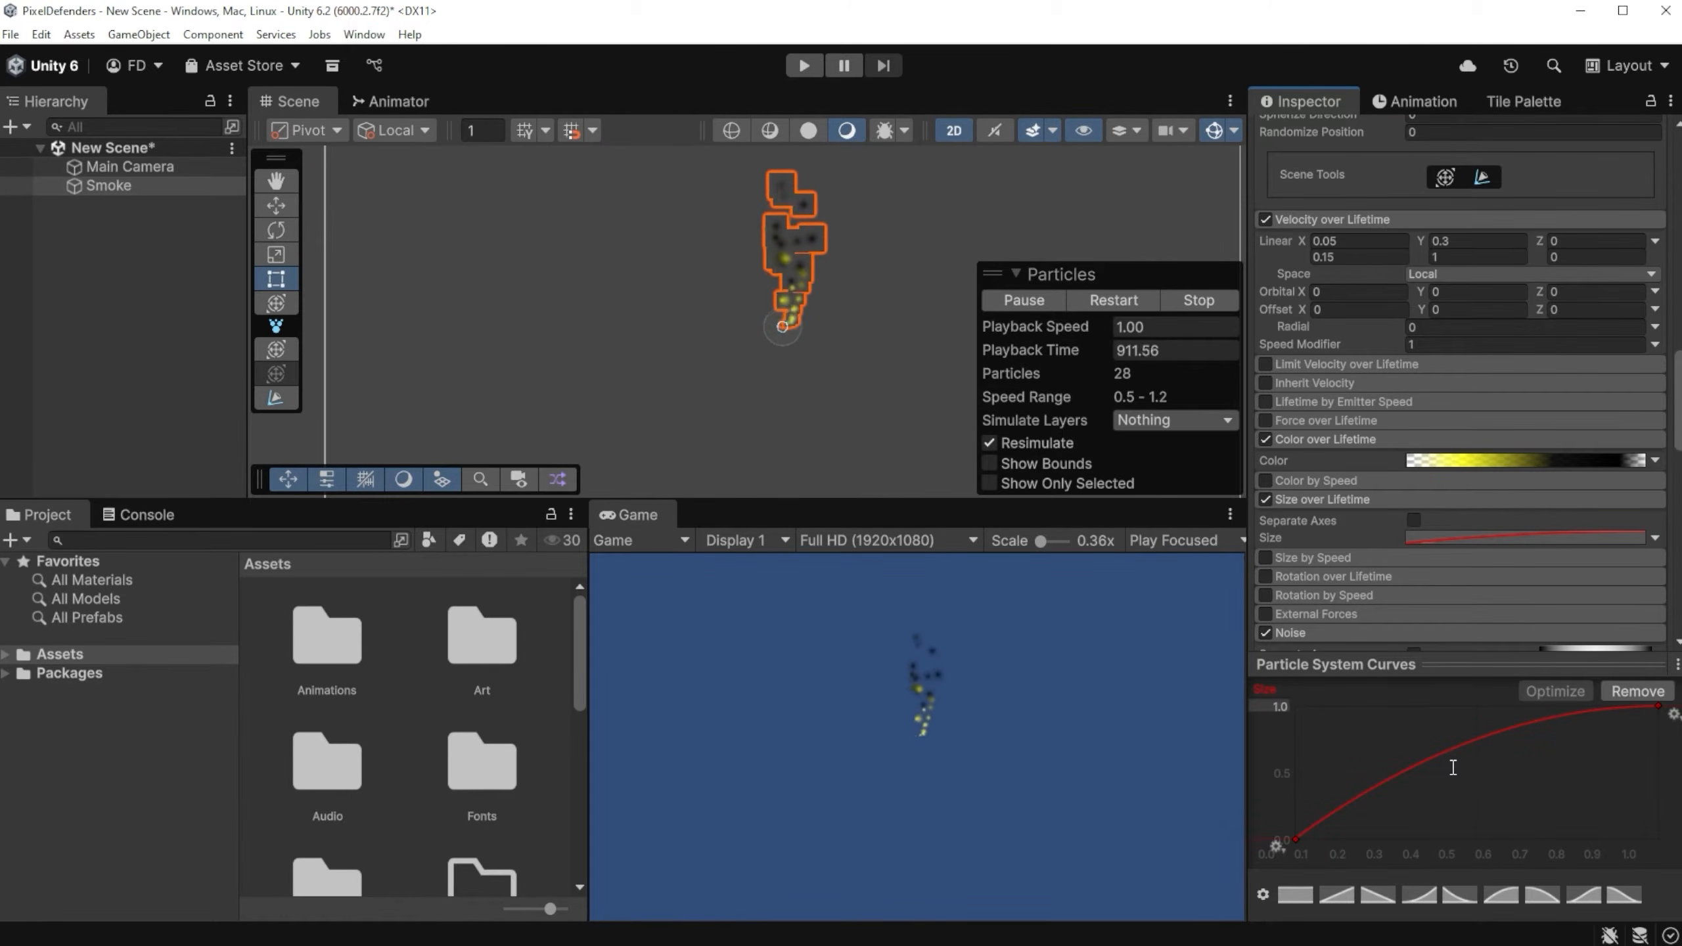
- Set the particles' Start Size to range between 0.5 and 1.5
{"action": "scroll", "coordinate": [1443, 402], "scroll_direction": "up", "scroll_amount": 10}
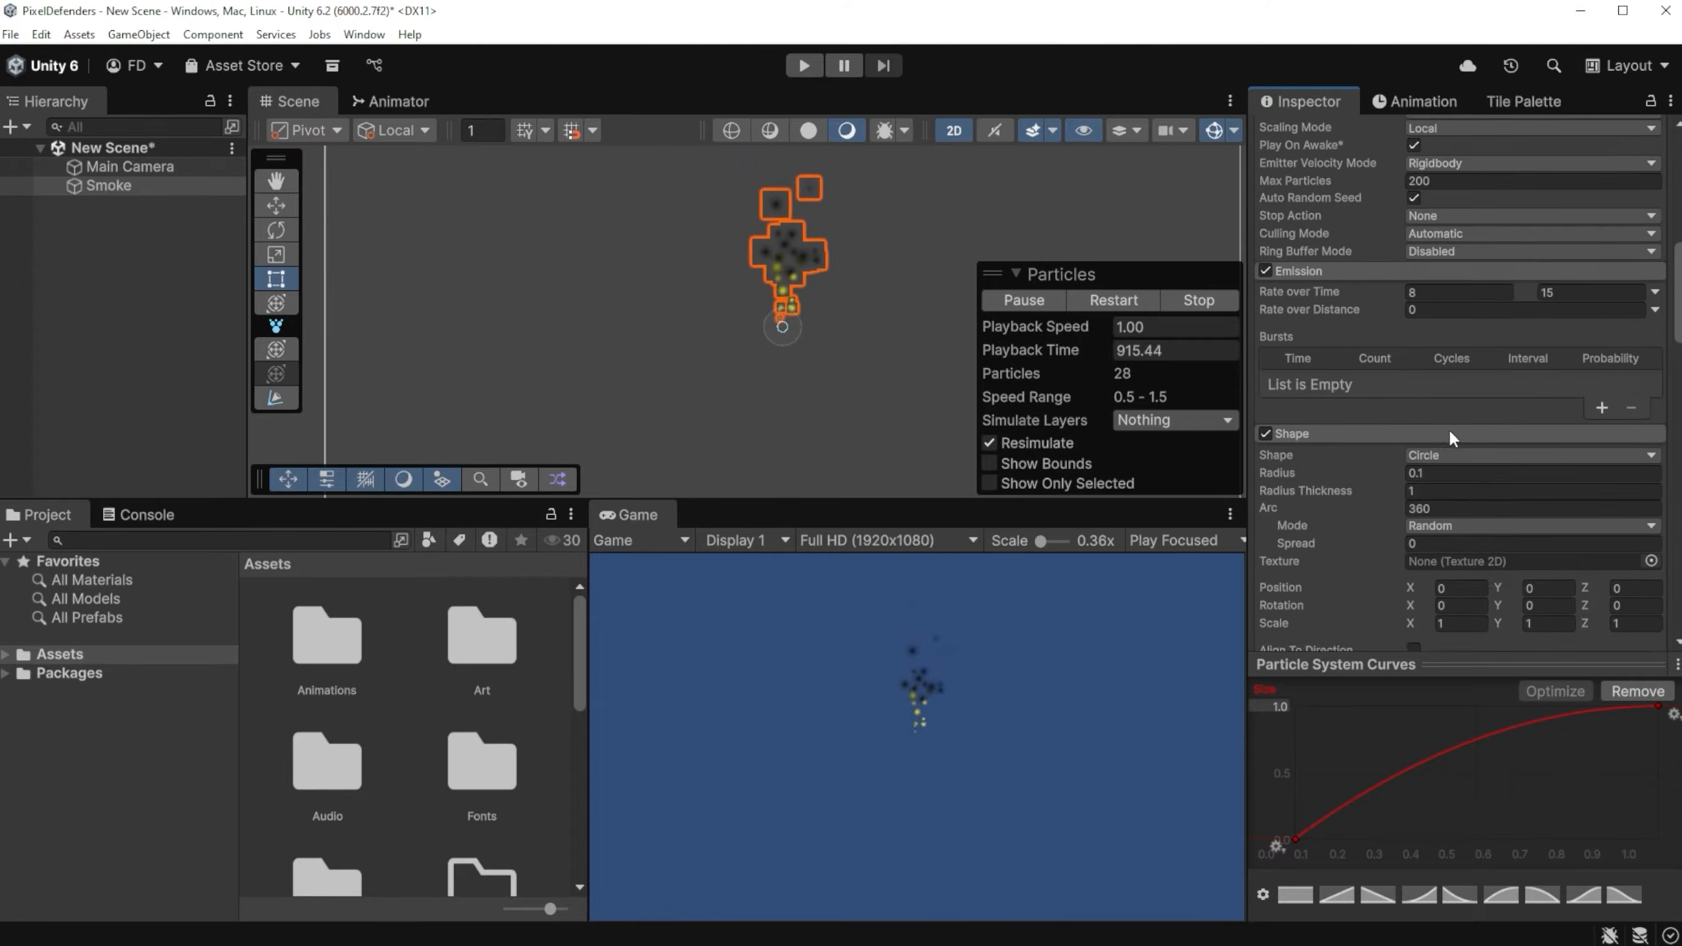
{"action": "scroll", "coordinate": [1446, 437], "scroll_direction": "up", "scroll_amount": 10}
{"action": "left_click", "coordinate": [1491, 458]}
{"action": "key", "text": "BackSpace"}
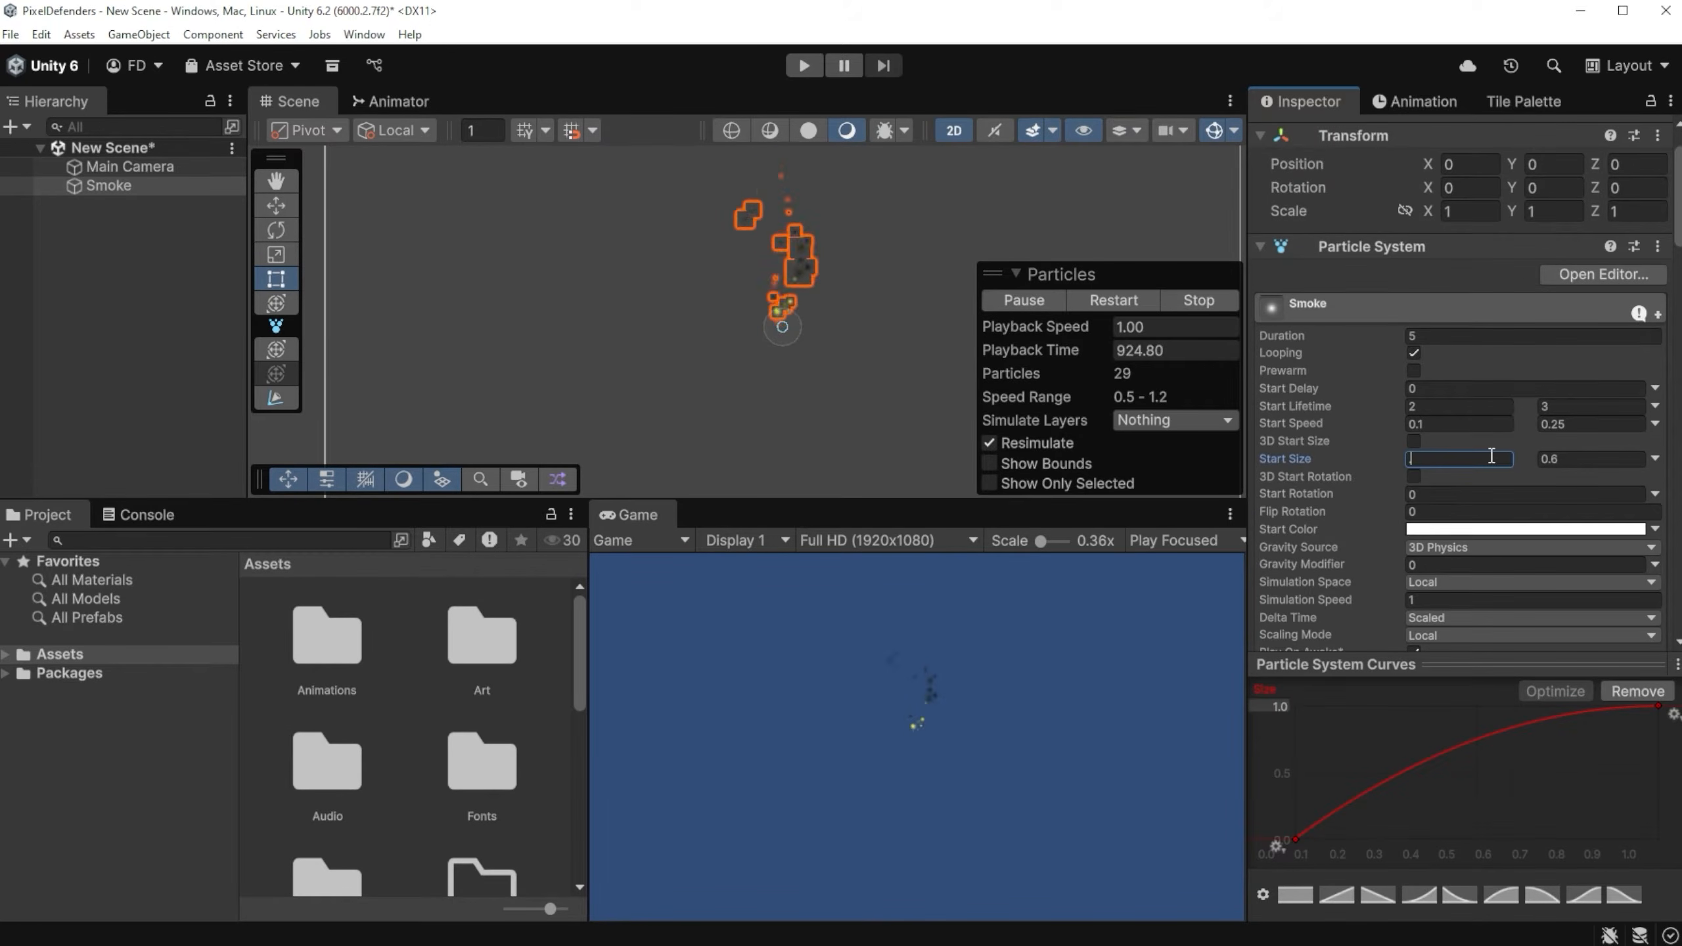
{"action": "type", "text": "0.5"}
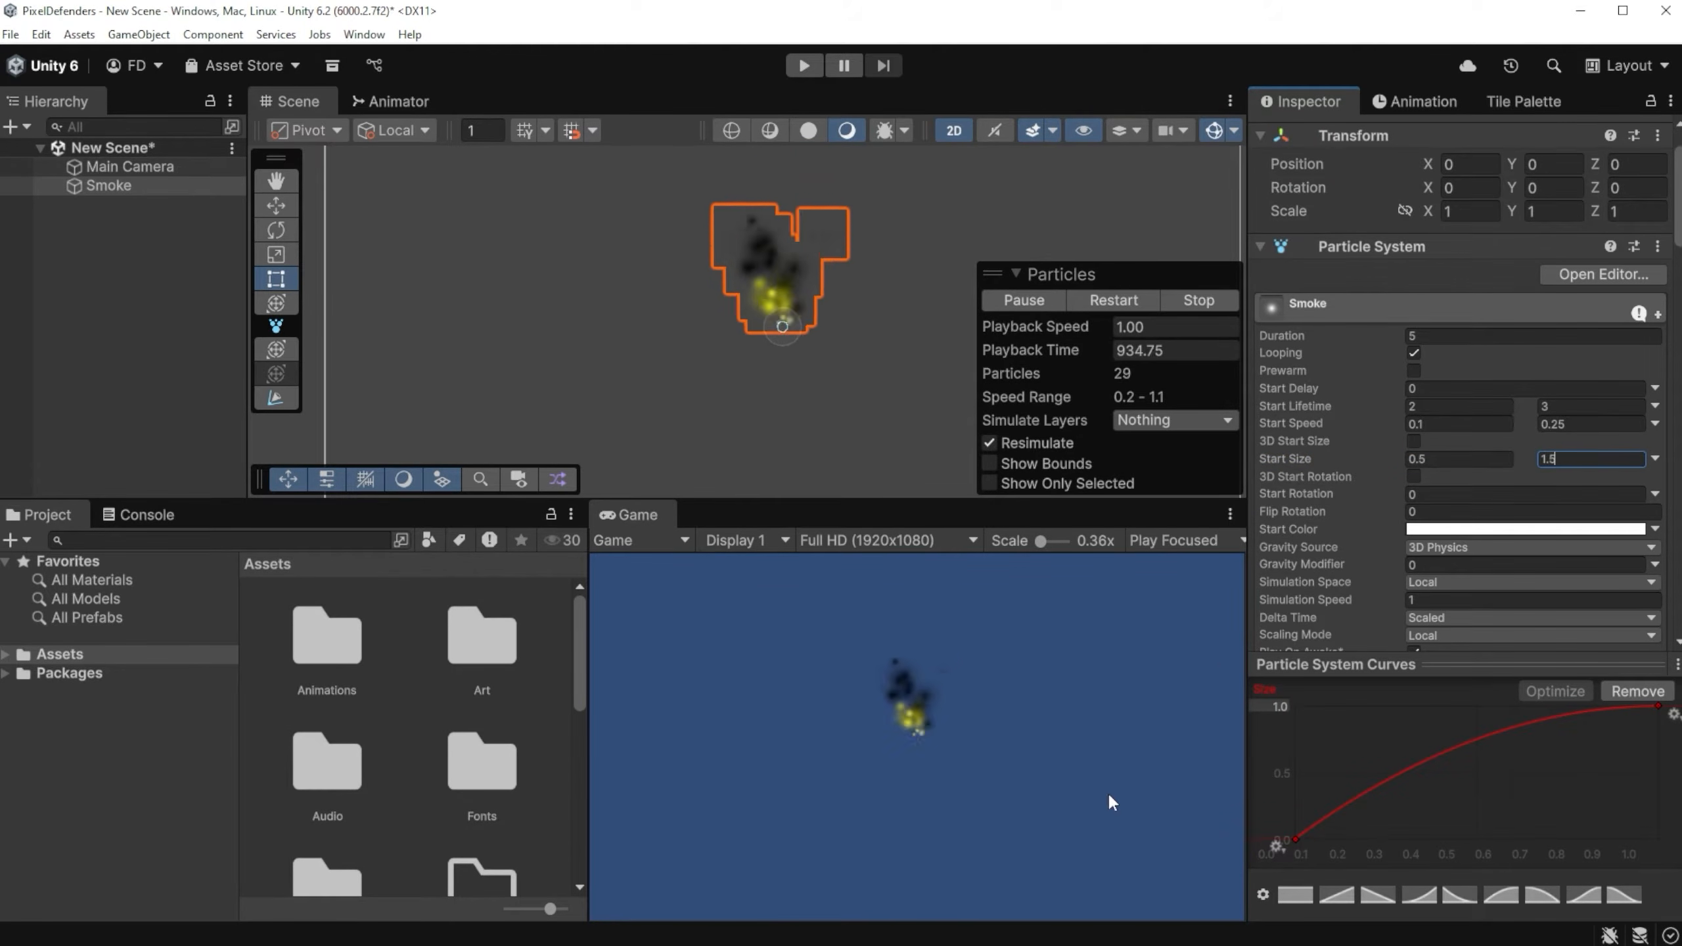
{"action": "type", "text": "1.5"}
- Set the emission Rate over Time to range between 2 and 10
{"action": "scroll", "coordinate": [1341, 534], "scroll_direction": "down", "scroll_amount": 5}
{"action": "left_click", "coordinate": [1543, 482]}
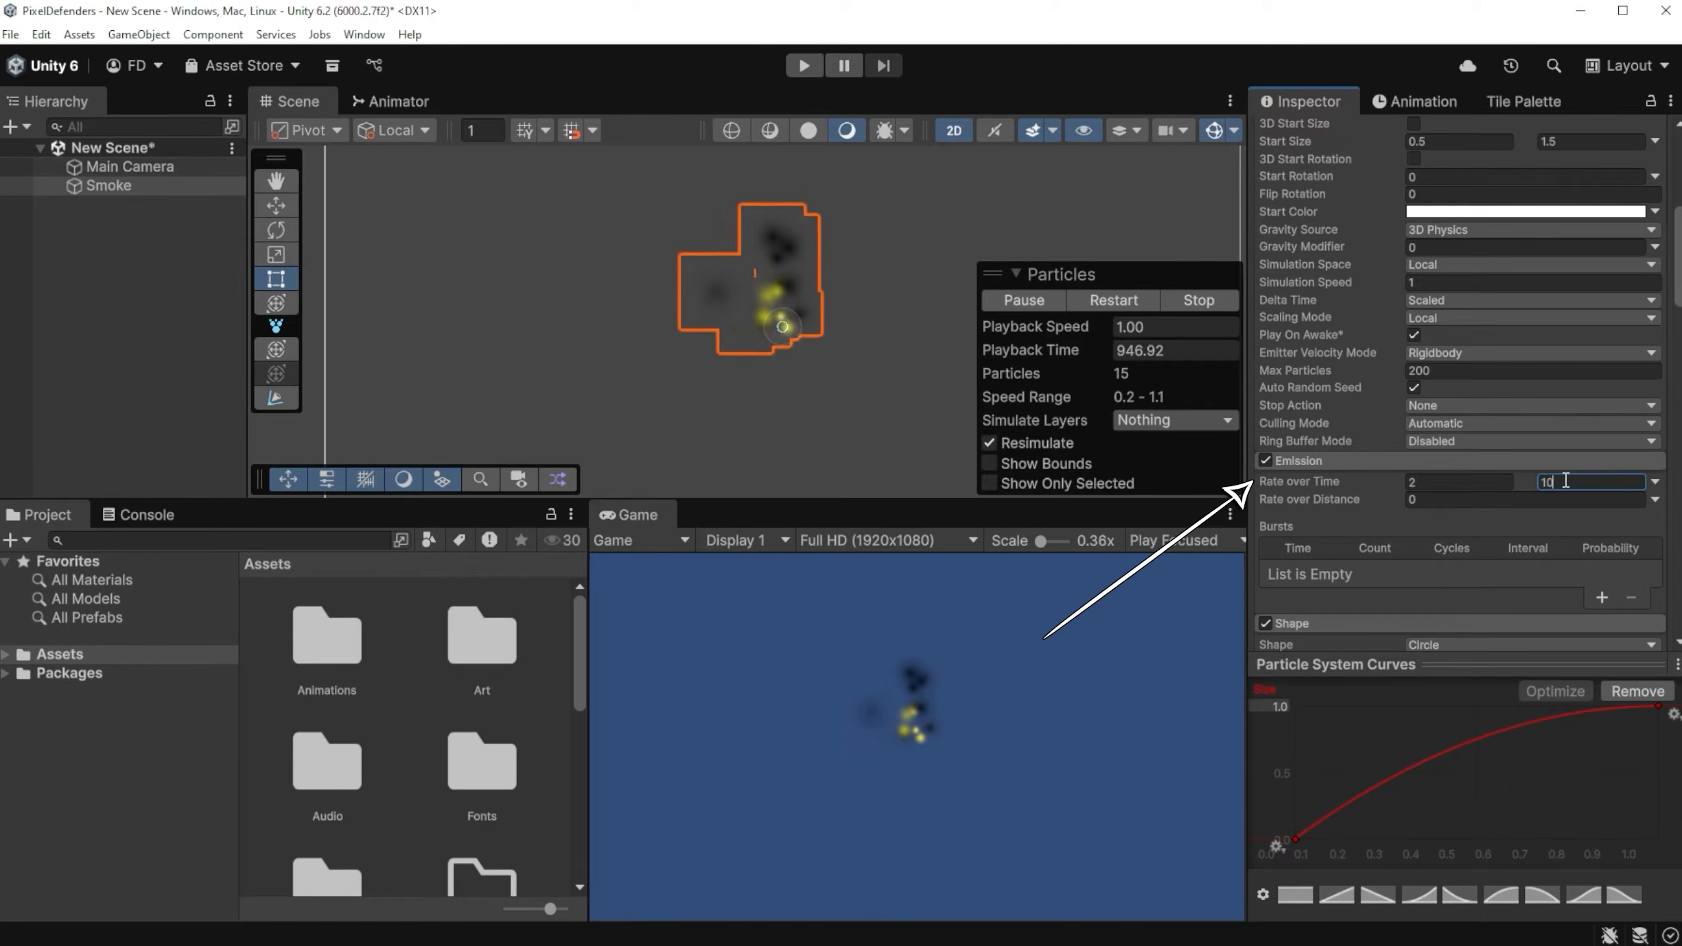
{"action": "type", "text": "10"}
- Set the upper limit of the noise strength to 0.1
{"action": "scroll", "coordinate": [1349, 534], "scroll_direction": "down", "scroll_amount": 8}
{"action": "scroll", "coordinate": [1350, 535], "scroll_direction": "down", "scroll_amount": 1}
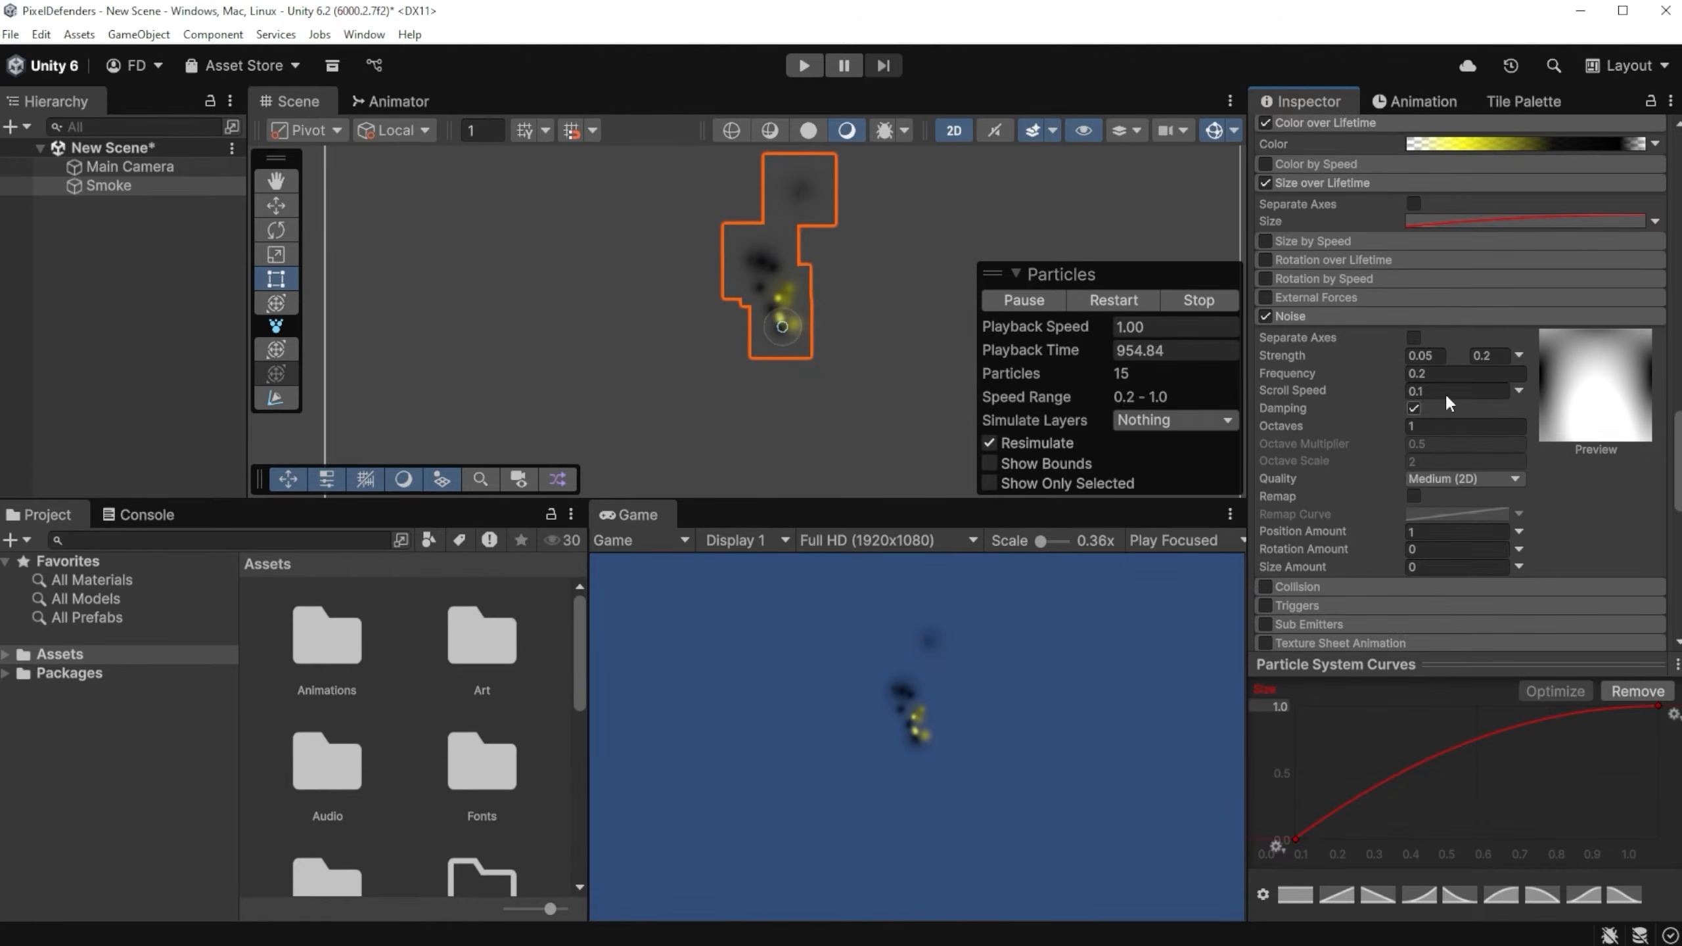
{"action": "left_click", "coordinate": [1490, 358]}
{"action": "type", "text": "0.1"}
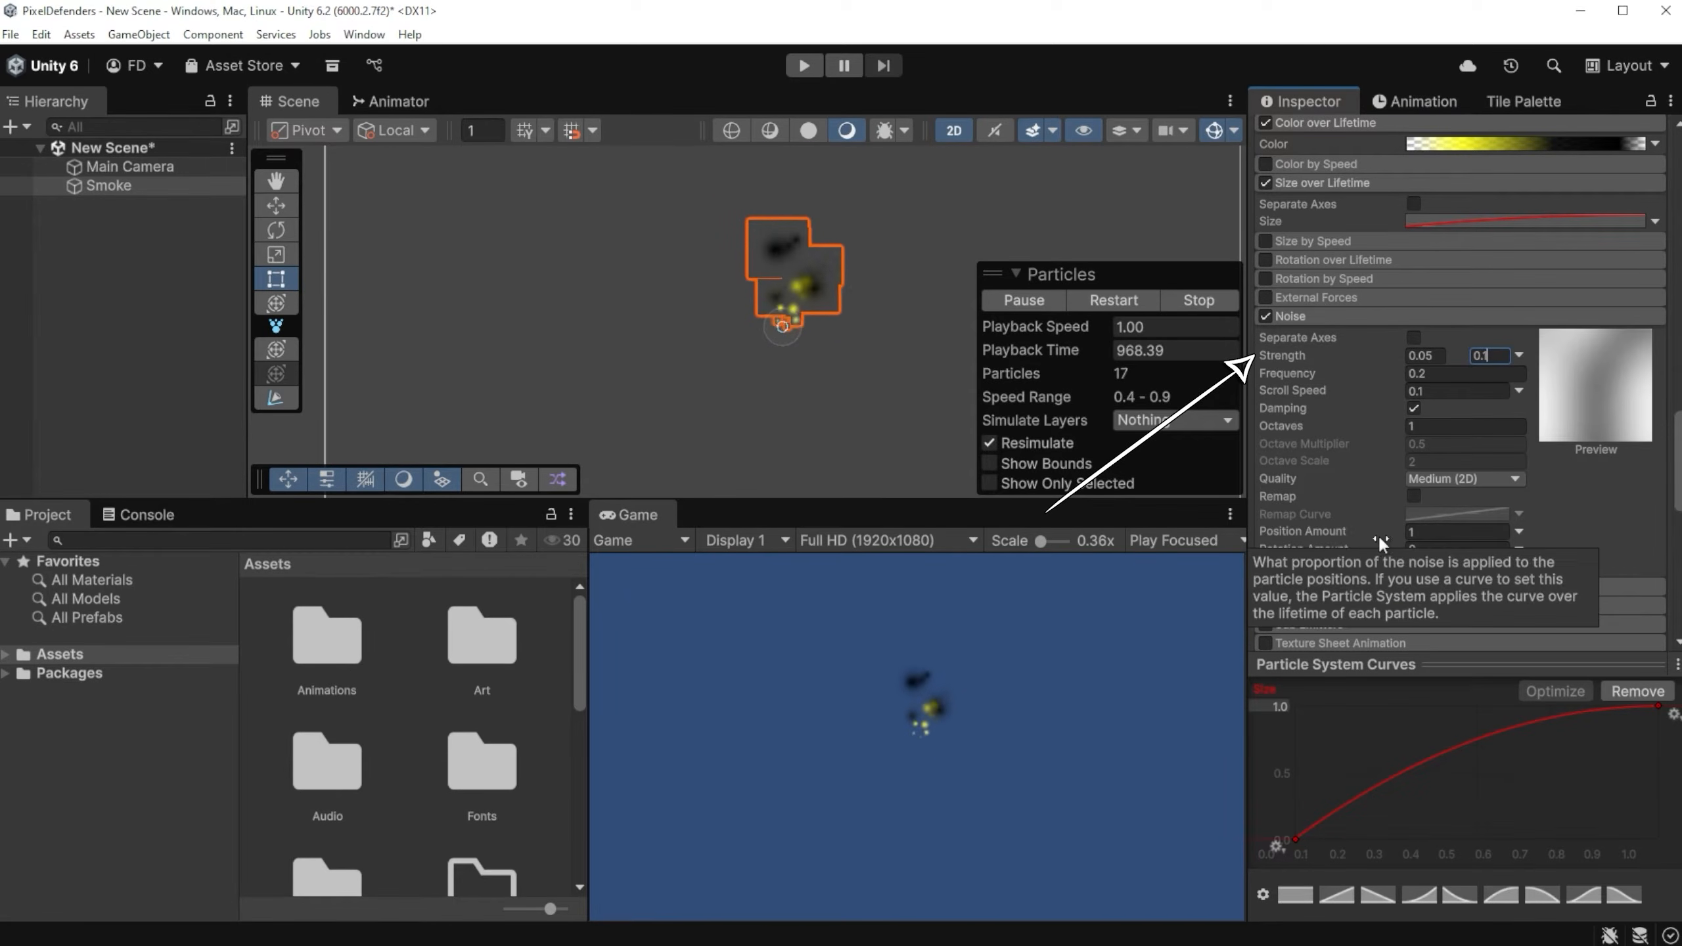
- Set the particles' Start Lifetime to range between 4 and 5
{"action": "scroll", "coordinate": [1579, 303], "scroll_direction": "up", "scroll_amount": 10}
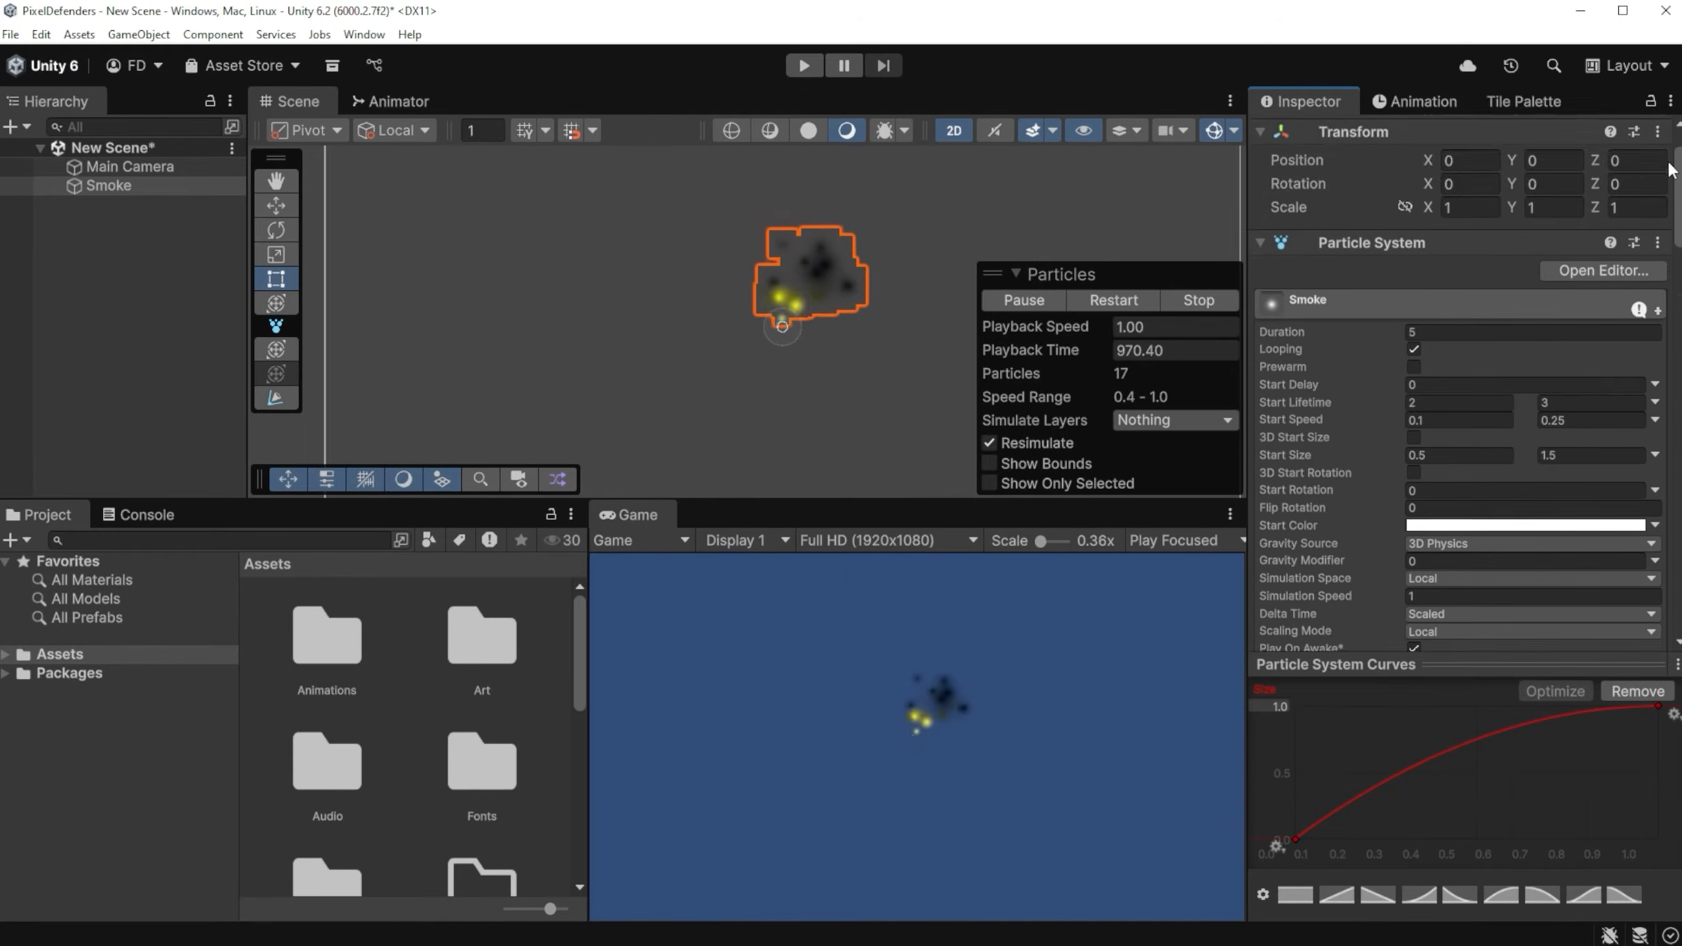
{"action": "scroll", "coordinate": [1579, 302], "scroll_direction": "down", "scroll_amount": 1}
{"action": "left_click", "coordinate": [1579, 308]}
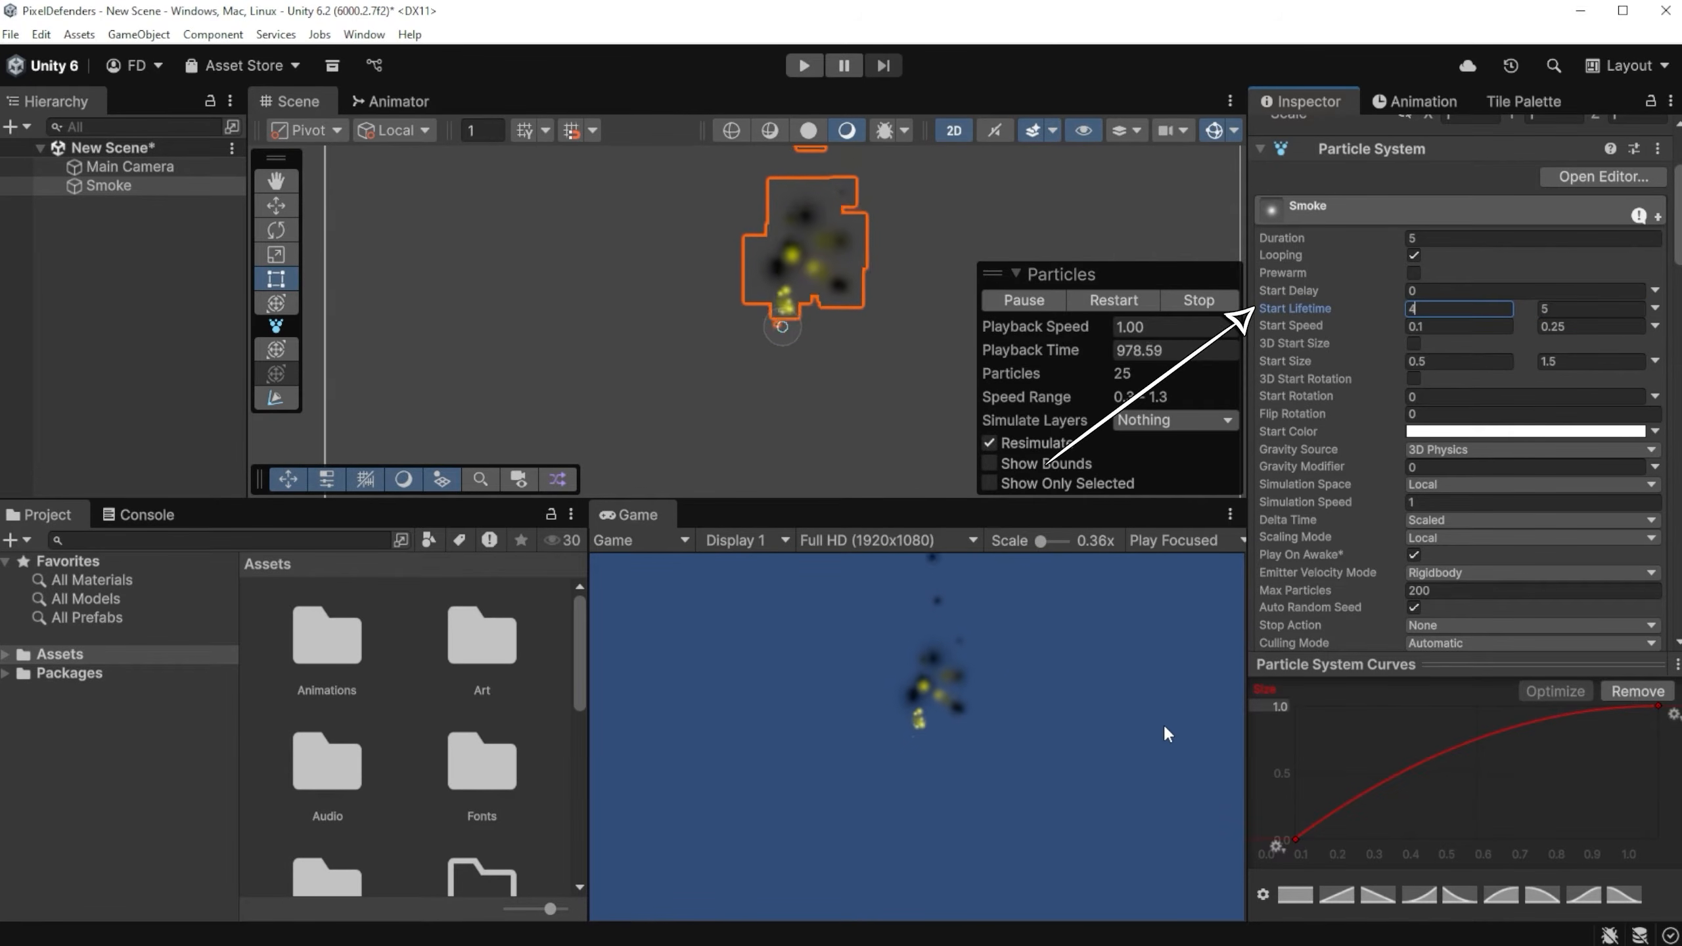
- Set the minimum Start Speed to 0.05 and the maximum Start Size to 1
{"action": "left_click", "coordinate": [1451, 327]}
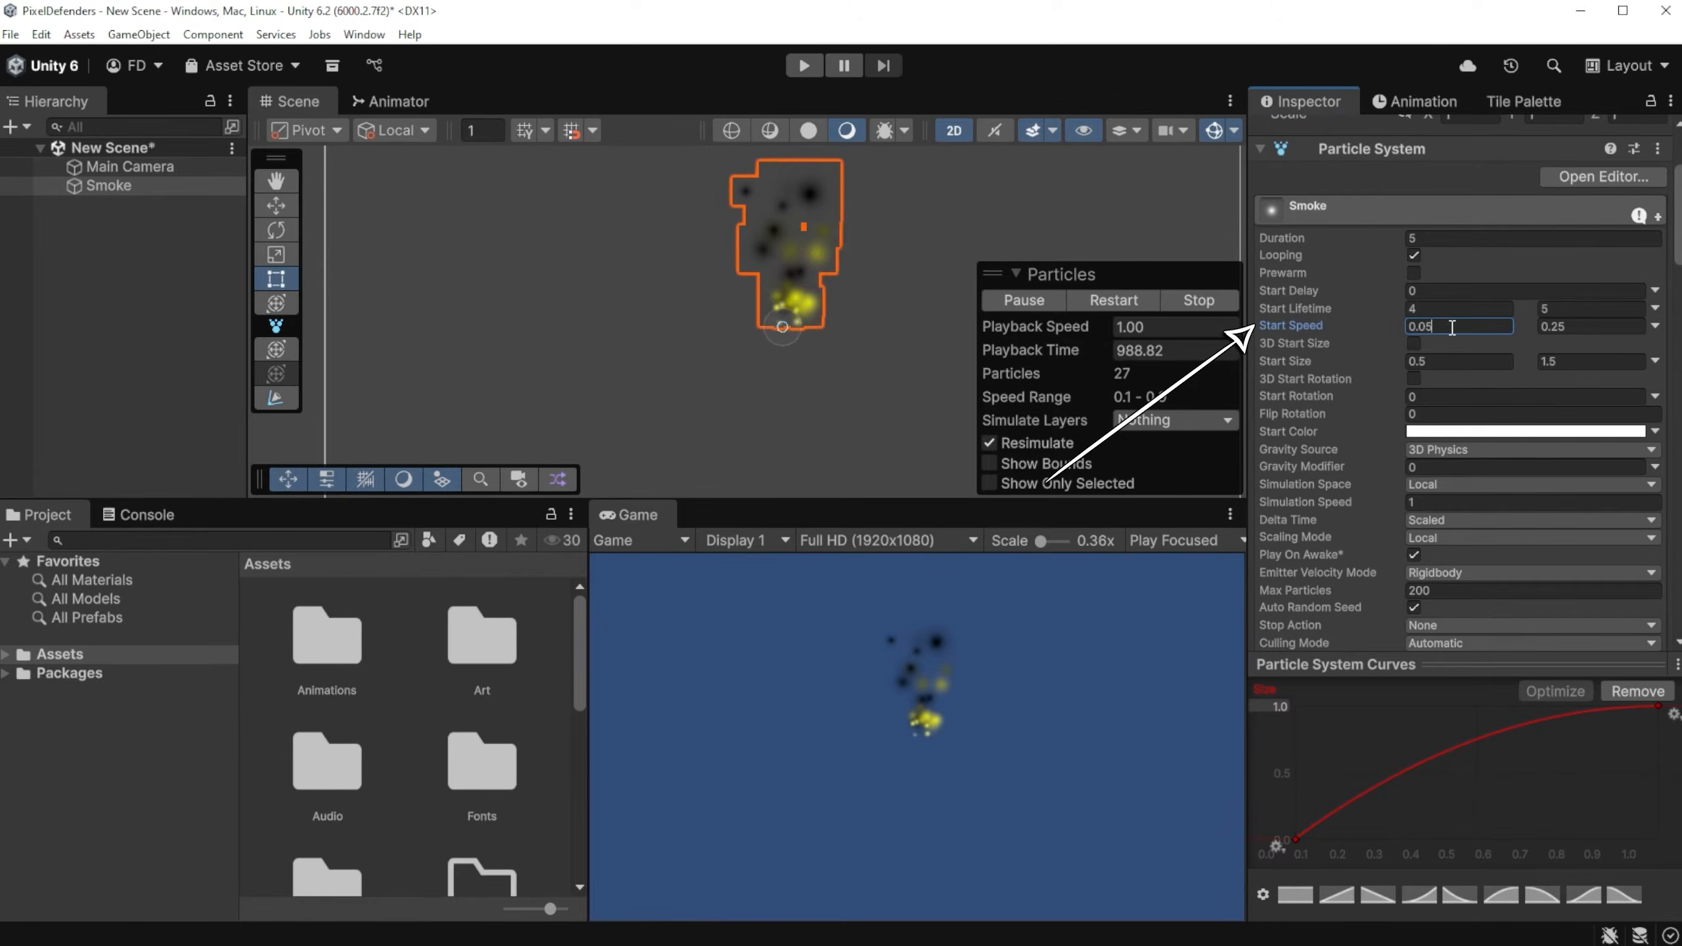
{"action": "type", "text": "0.05"}
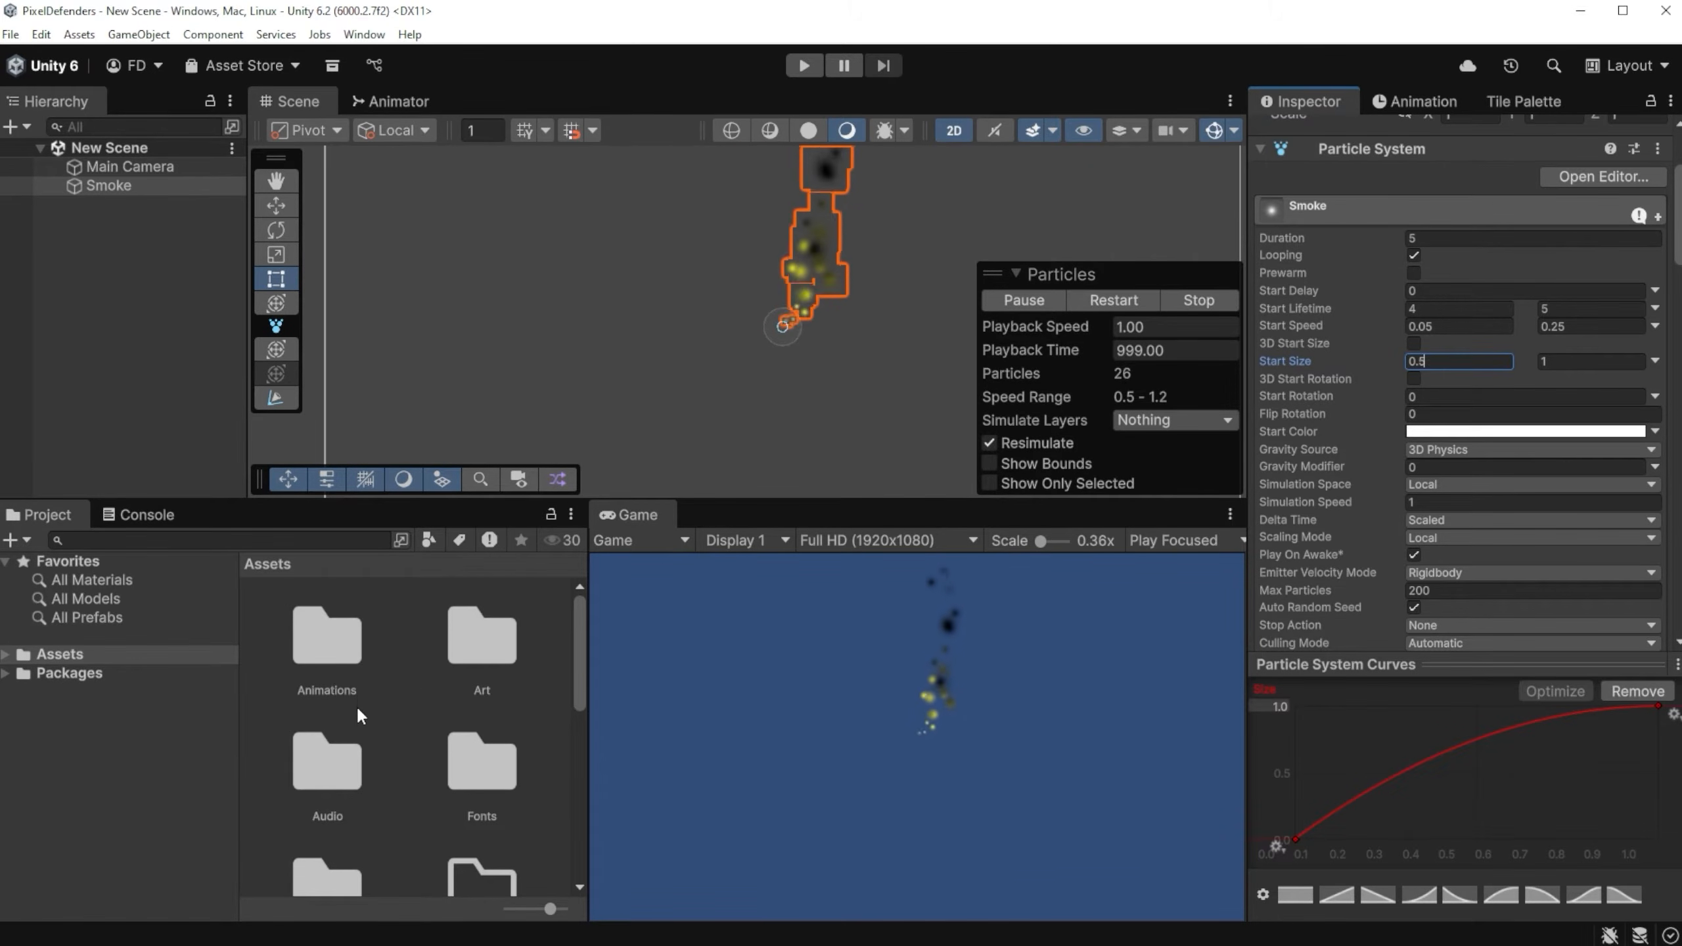
- Save the Smoke object as a prefab in the Assets/Prefabs/Particles folder
{"action": "scroll", "coordinate": [356, 705], "scroll_direction": "down", "scroll_amount": 3}
{"action": "double_click", "coordinate": [339, 796]}
{"action": "scroll", "coordinate": [339, 681], "scroll_direction": "up", "scroll_amount": 2}
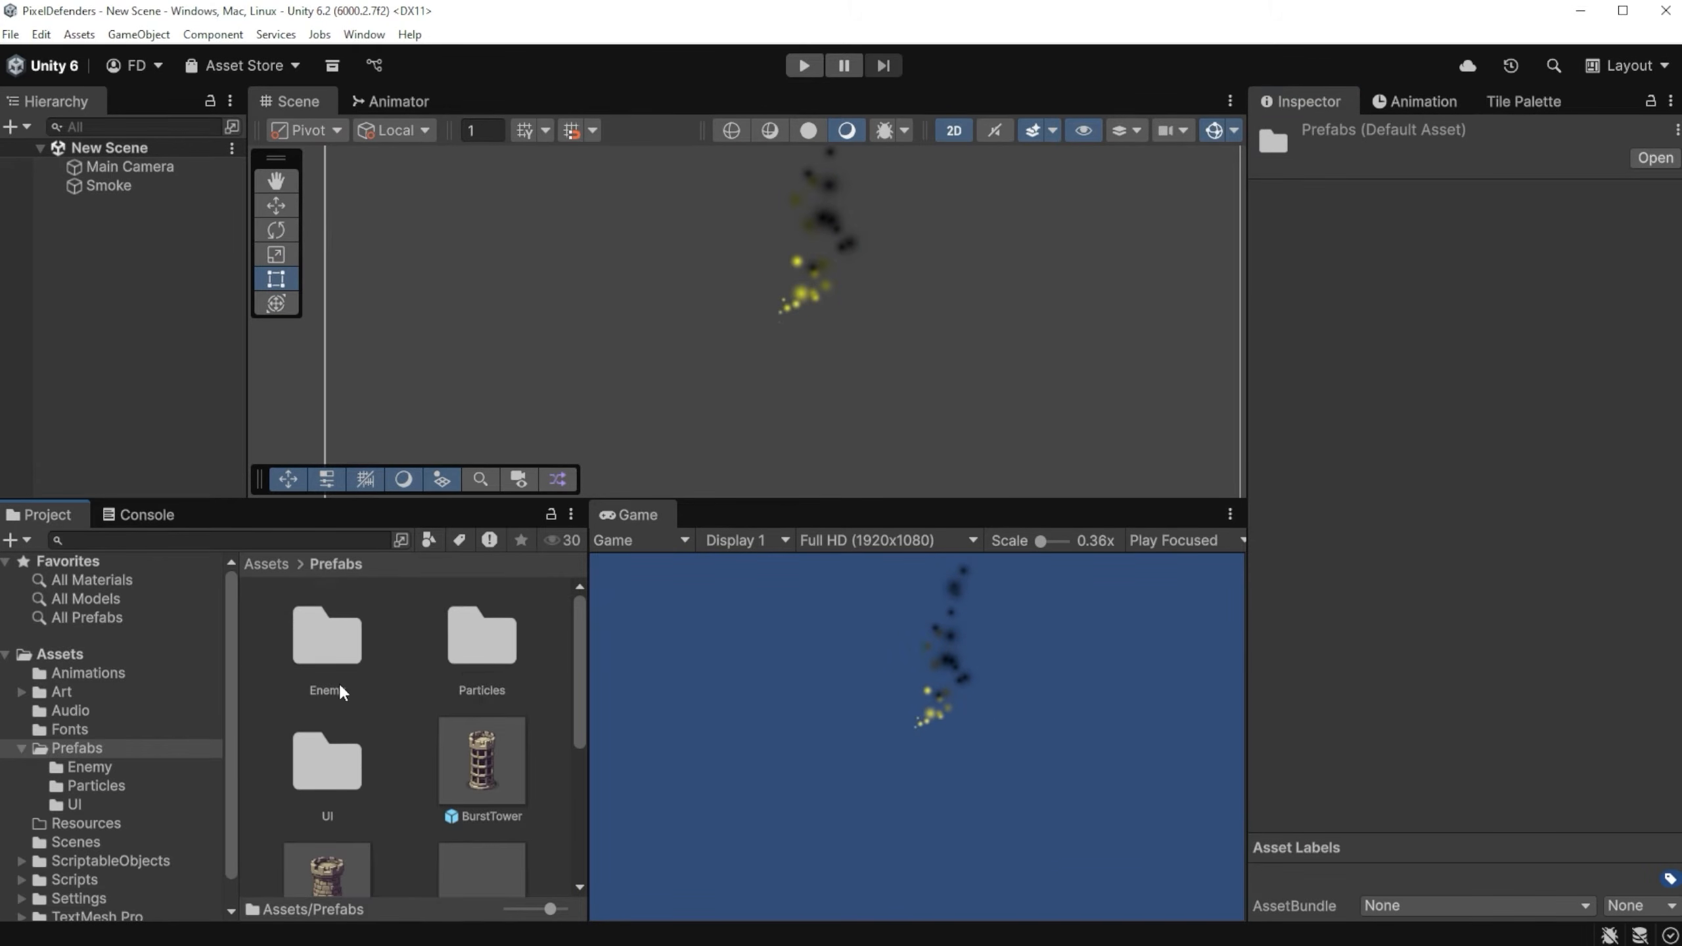
{"action": "double_click", "coordinate": [459, 650]}
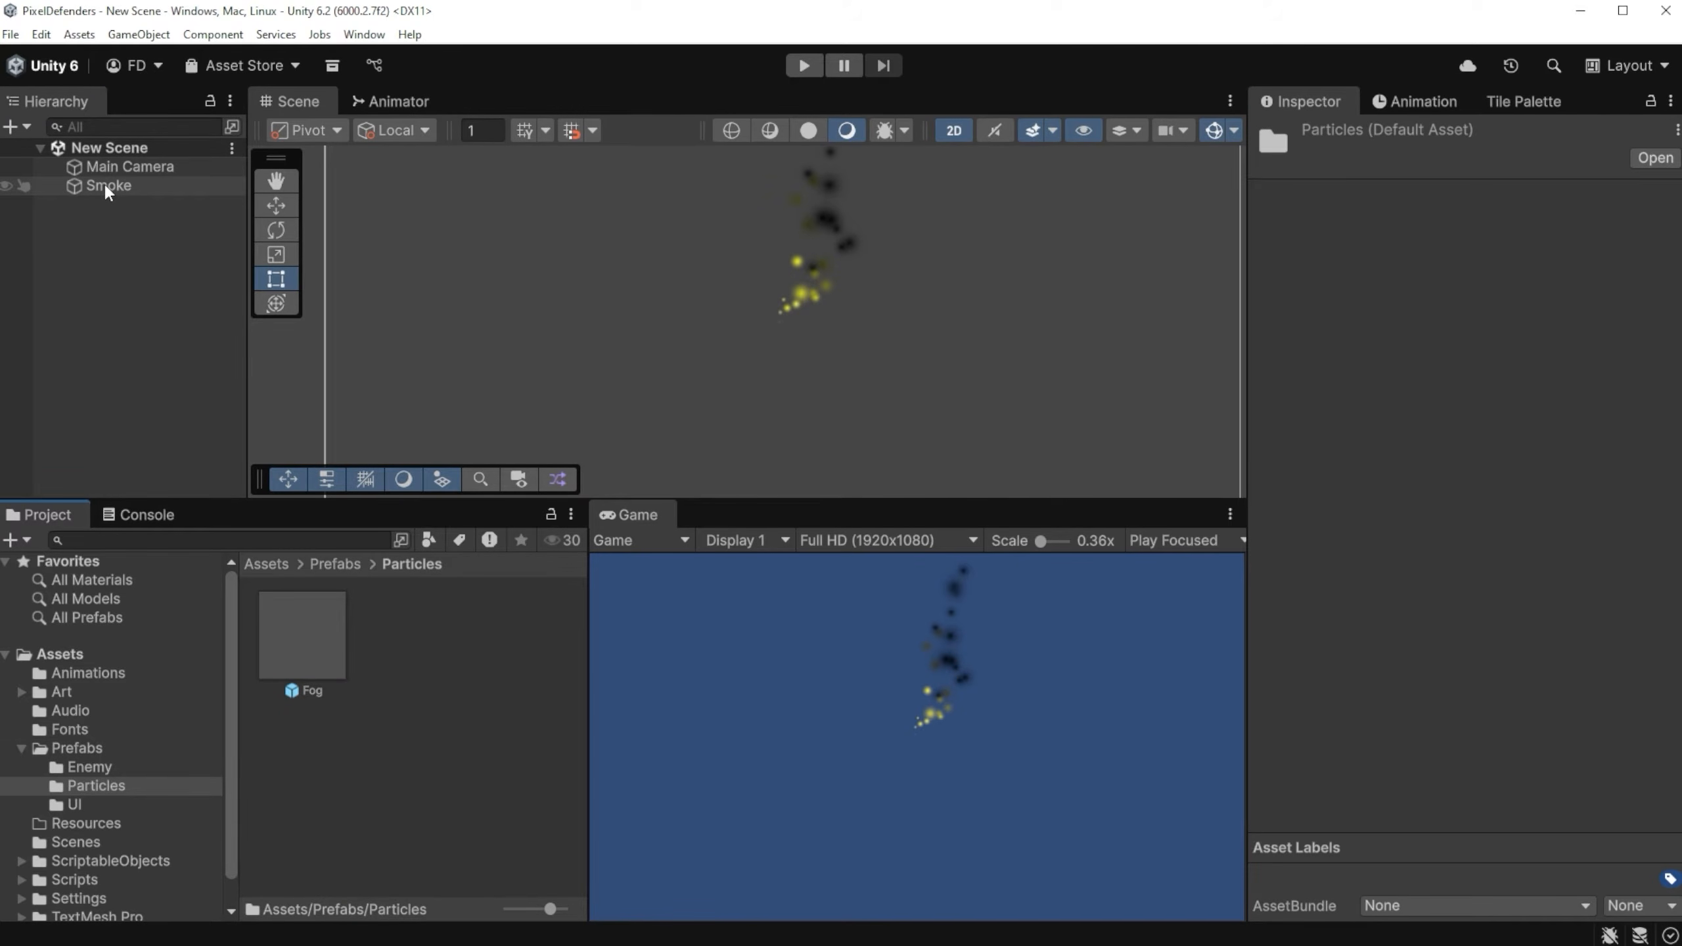
{"action": "left_click_drag", "start_coordinate": [102, 181], "coordinate": [427, 646]}
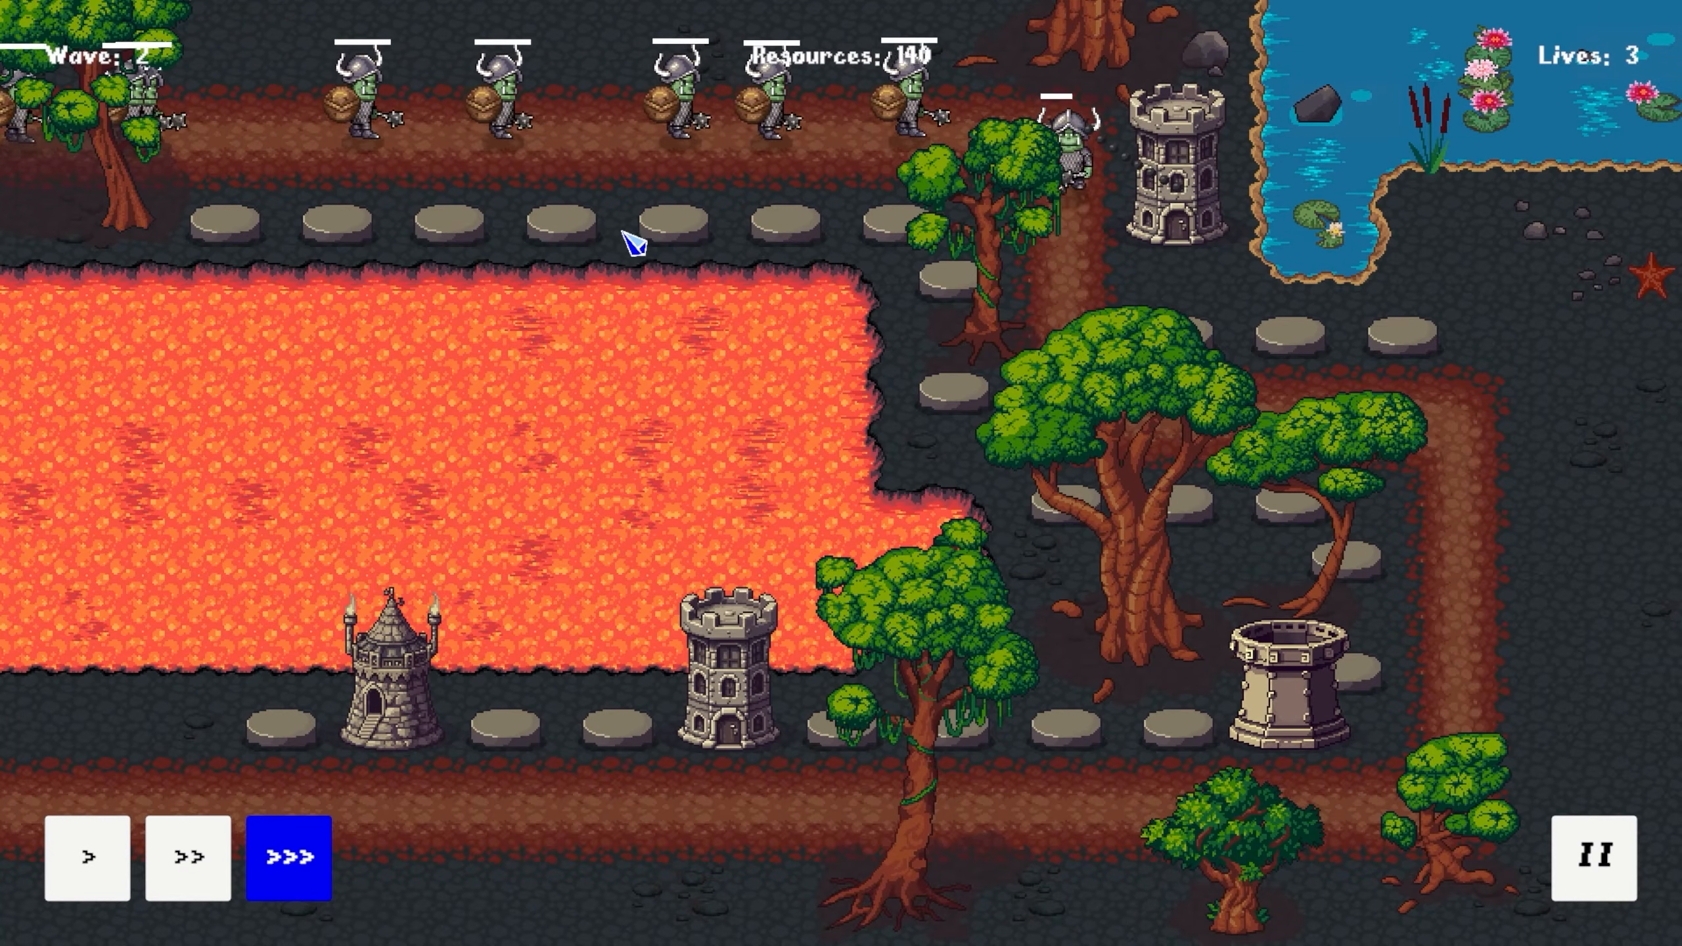
{"action": "left_click", "coordinate": [769, 230]}
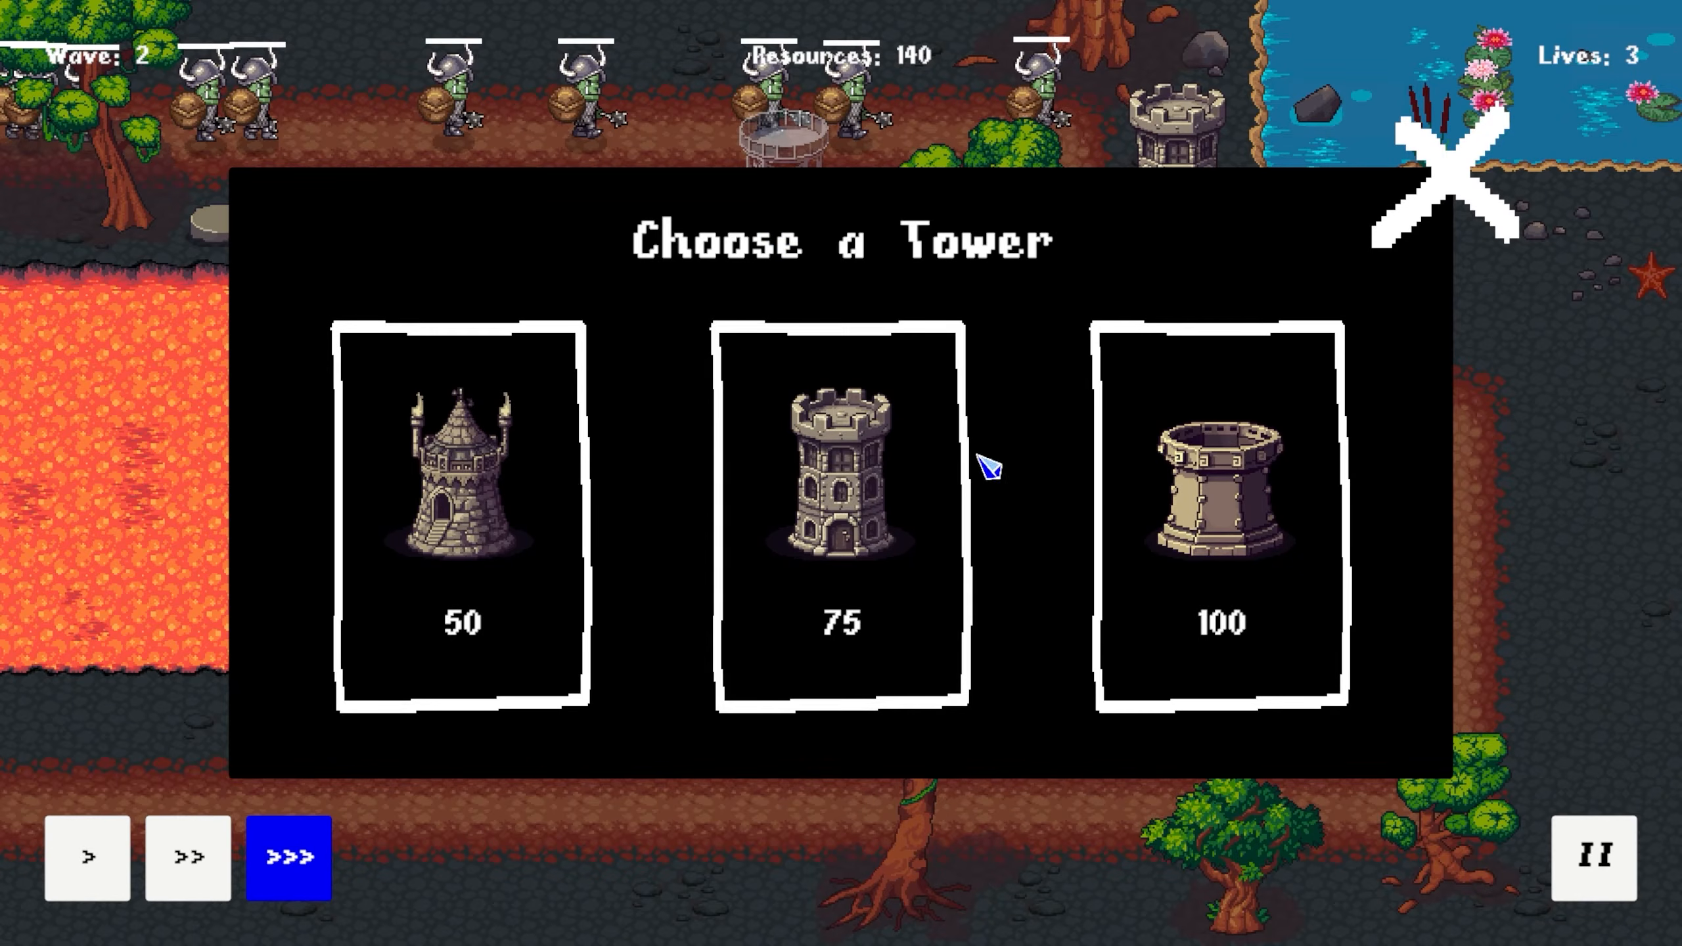
{"action": "left_click", "coordinate": [890, 470]}
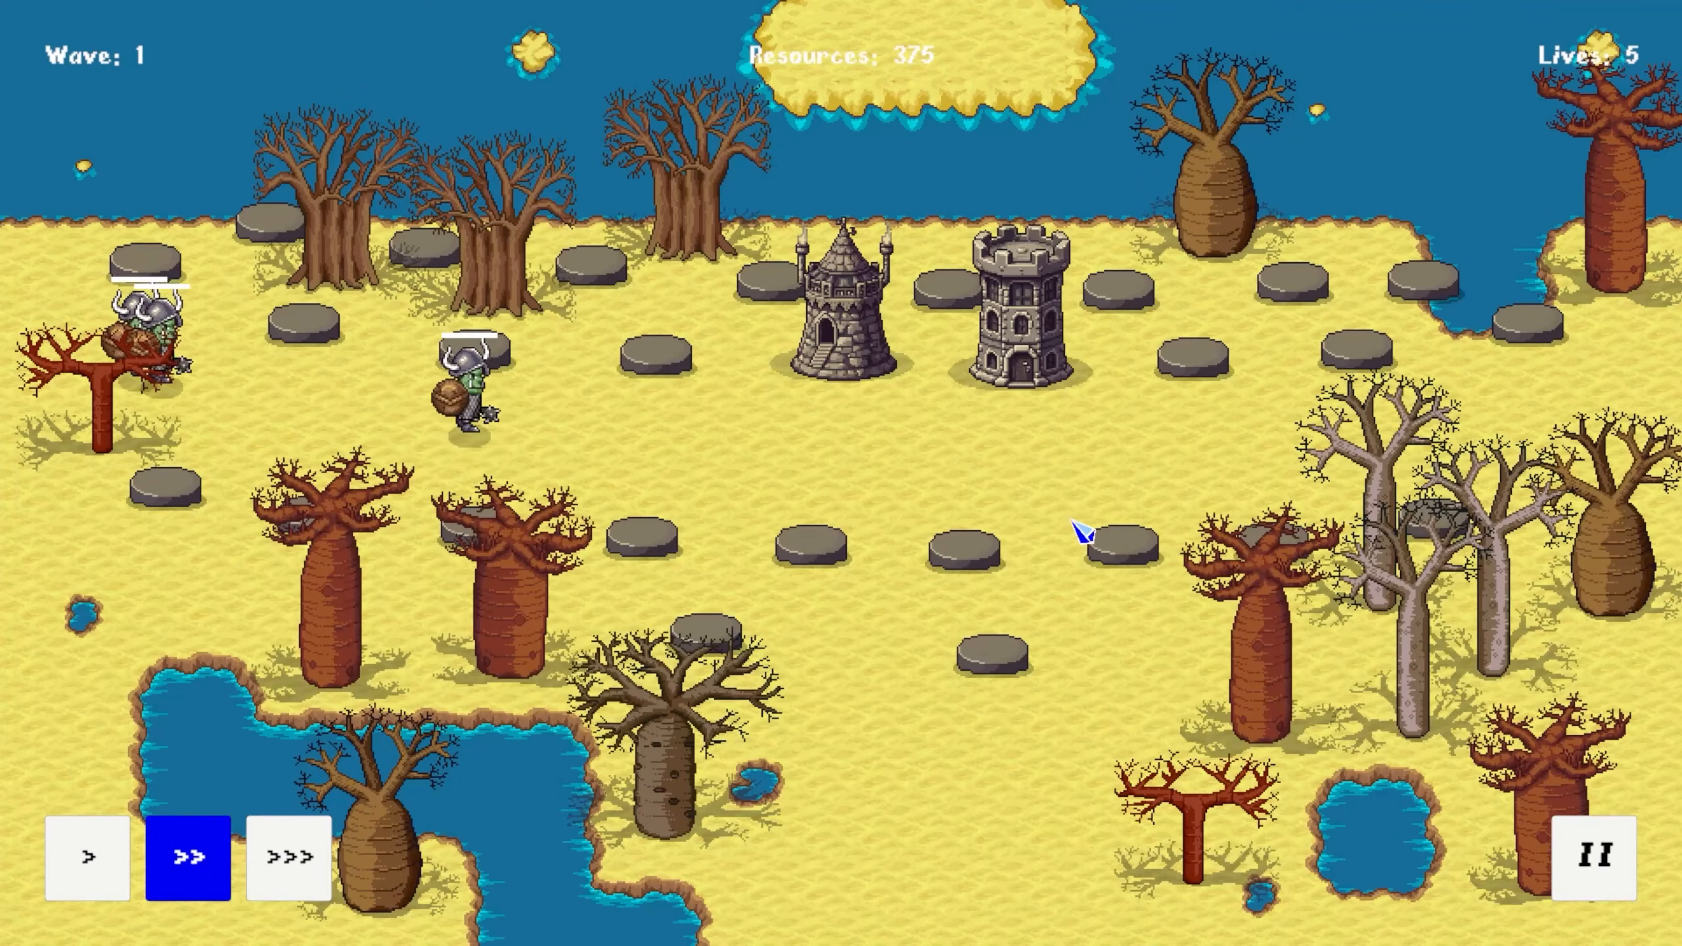
{"action": "left_click", "coordinate": [1109, 542]}
{"action": "left_click", "coordinate": [1118, 549]}
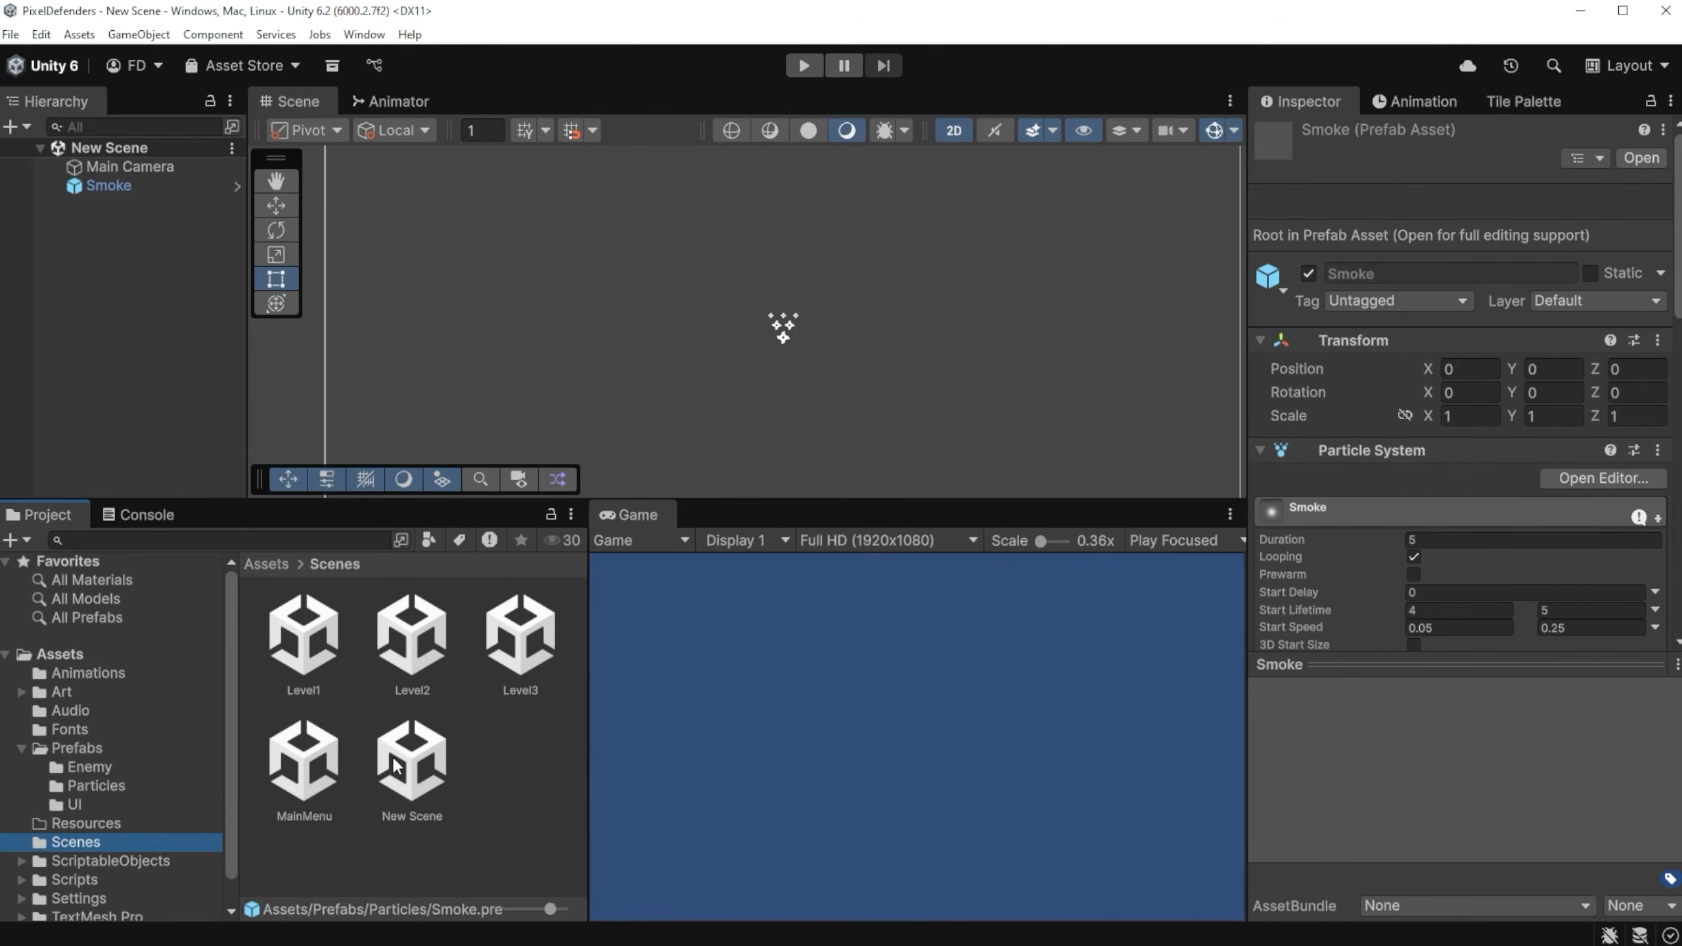
- Open the Level2 scene from the Scenes folder
{"action": "double_click", "coordinate": [424, 643]}
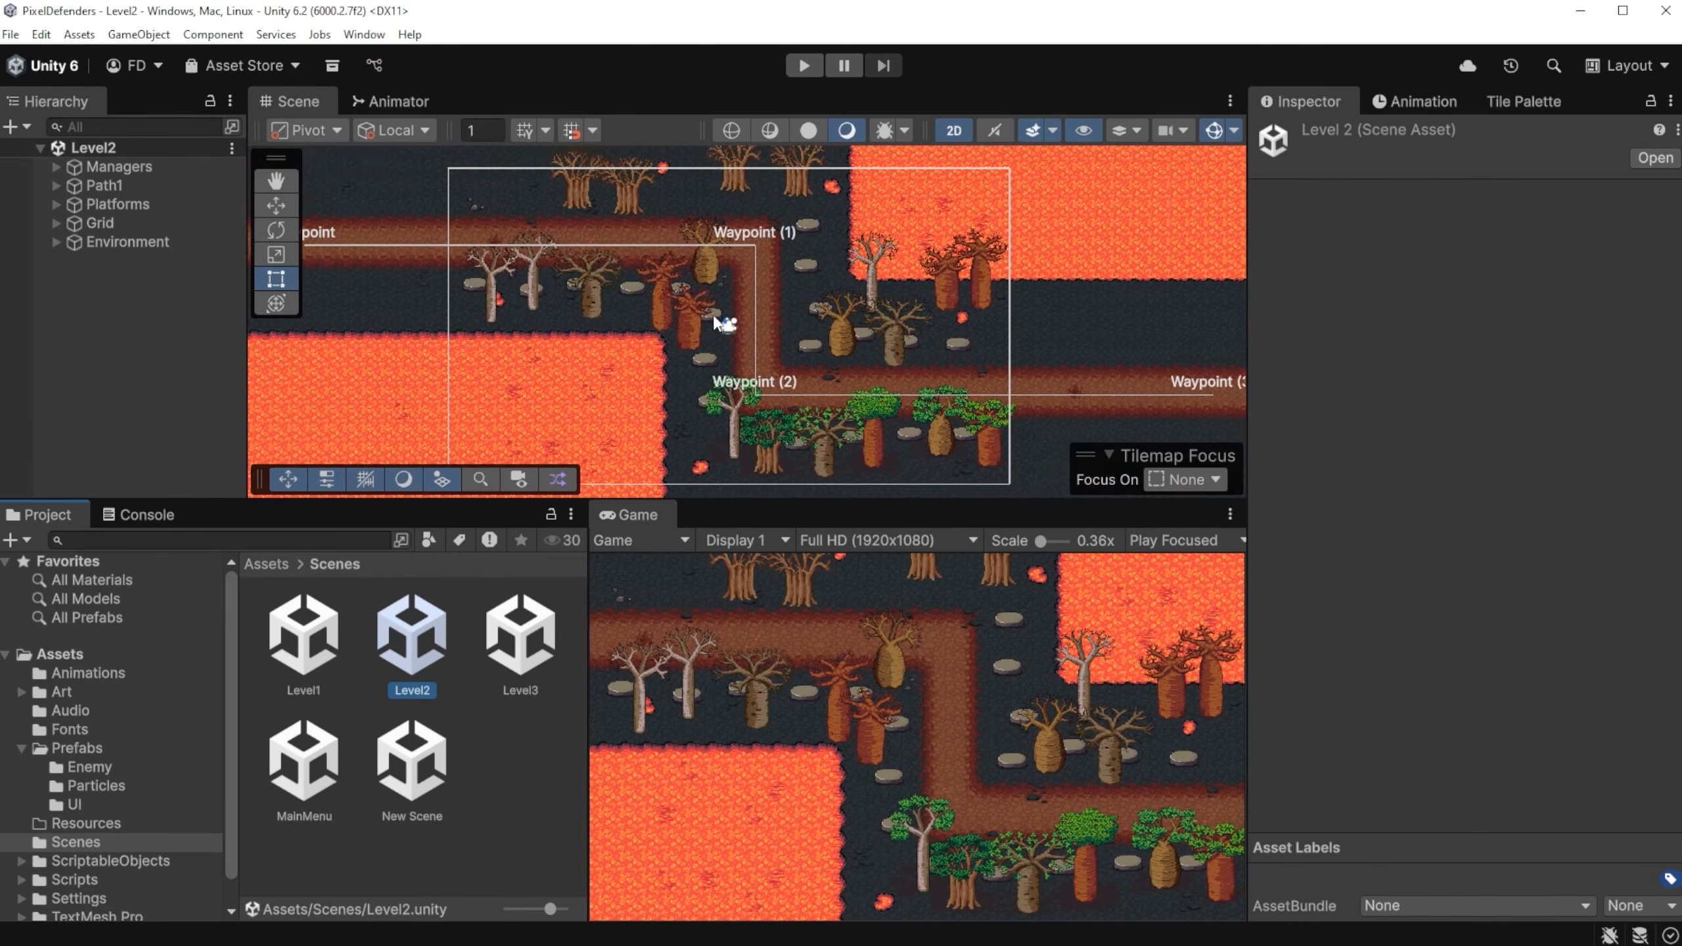
- Place the Smoke prefab from the Prefabs/Particles folder on the flame beside the lower lava pool, near Waypoint (2)
{"action": "left_click", "coordinate": [76, 747]}
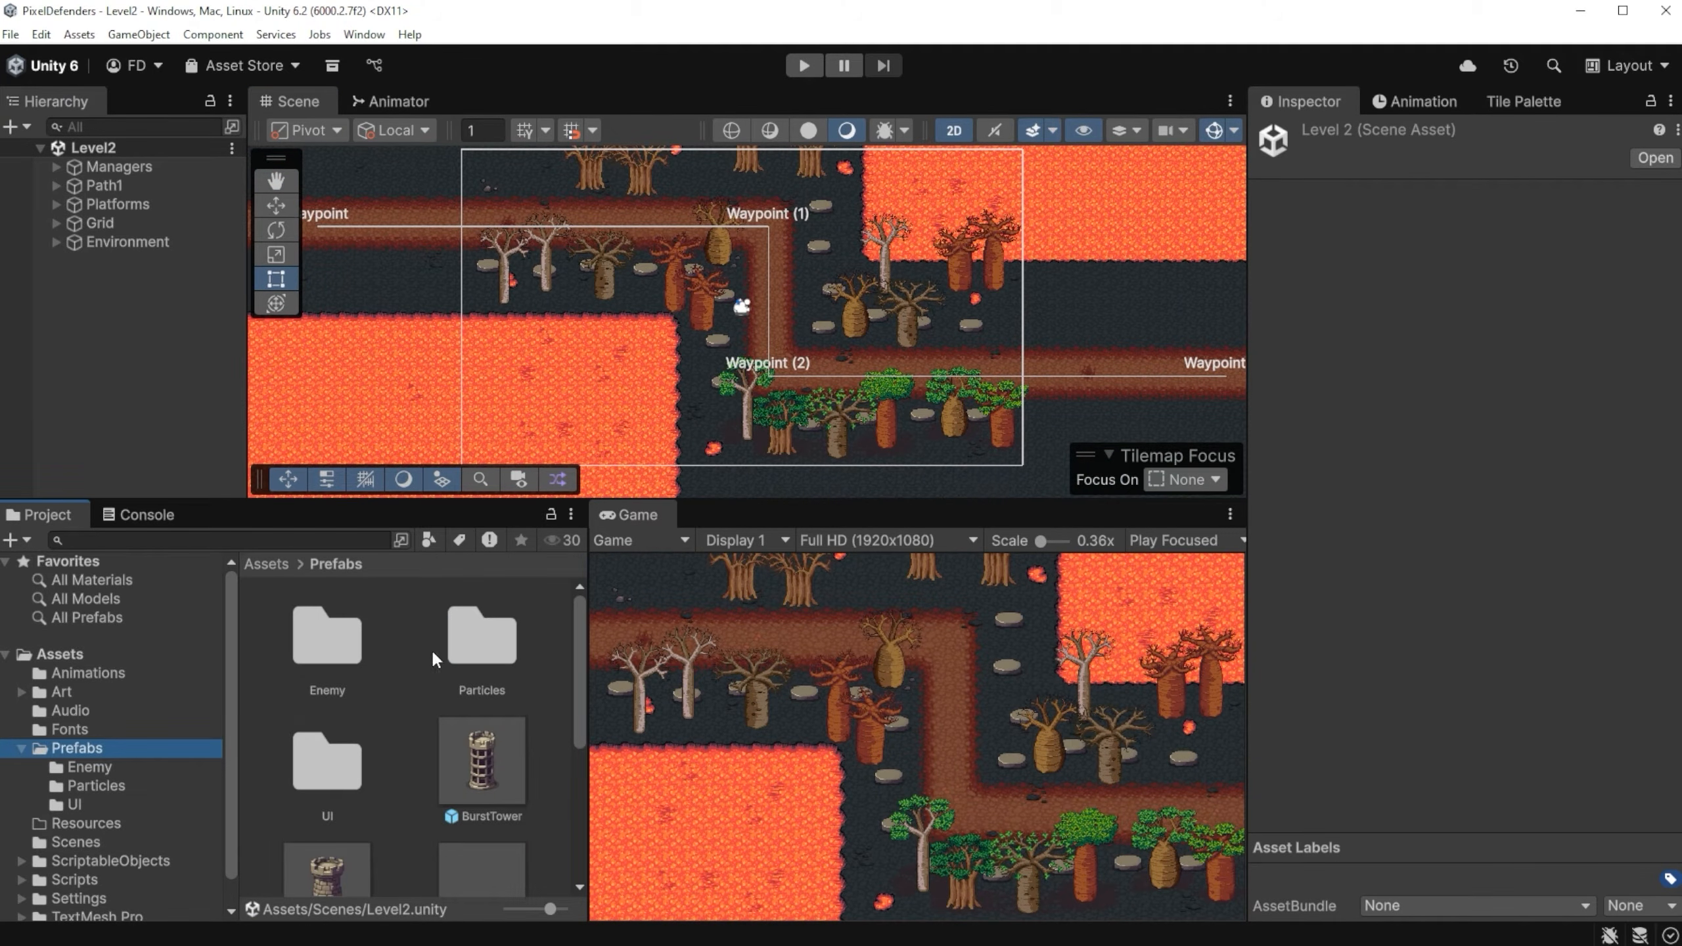
{"action": "double_click", "coordinate": [479, 639]}
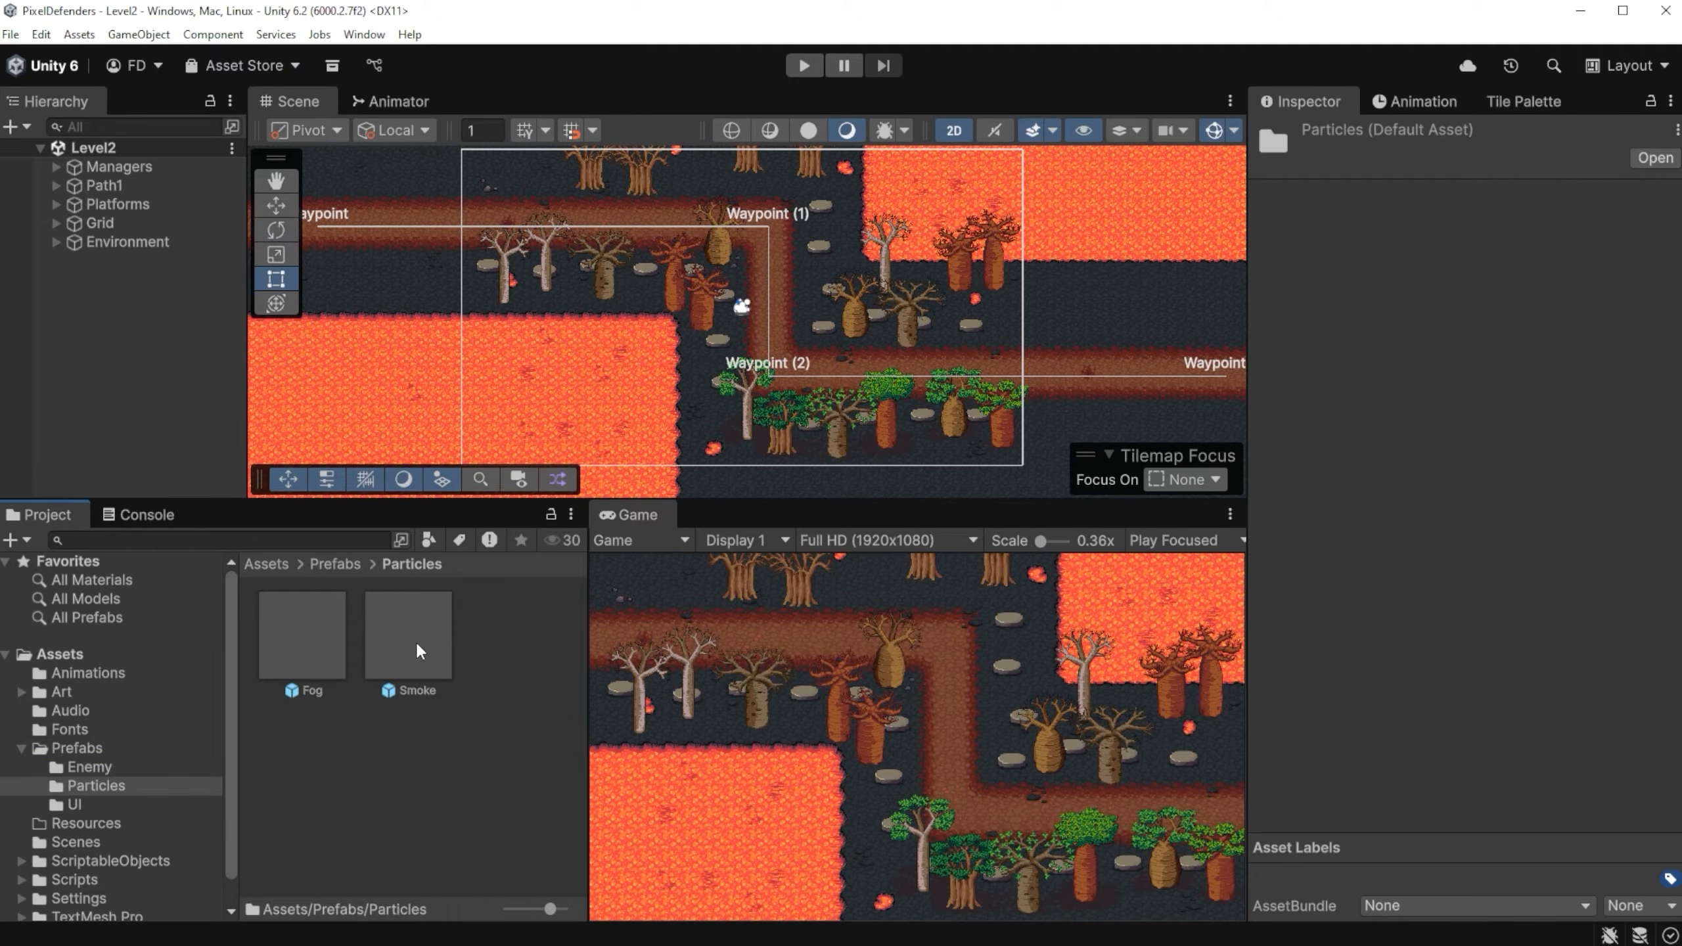
{"action": "left_click_drag", "start_coordinate": [415, 640], "coordinate": [716, 449]}
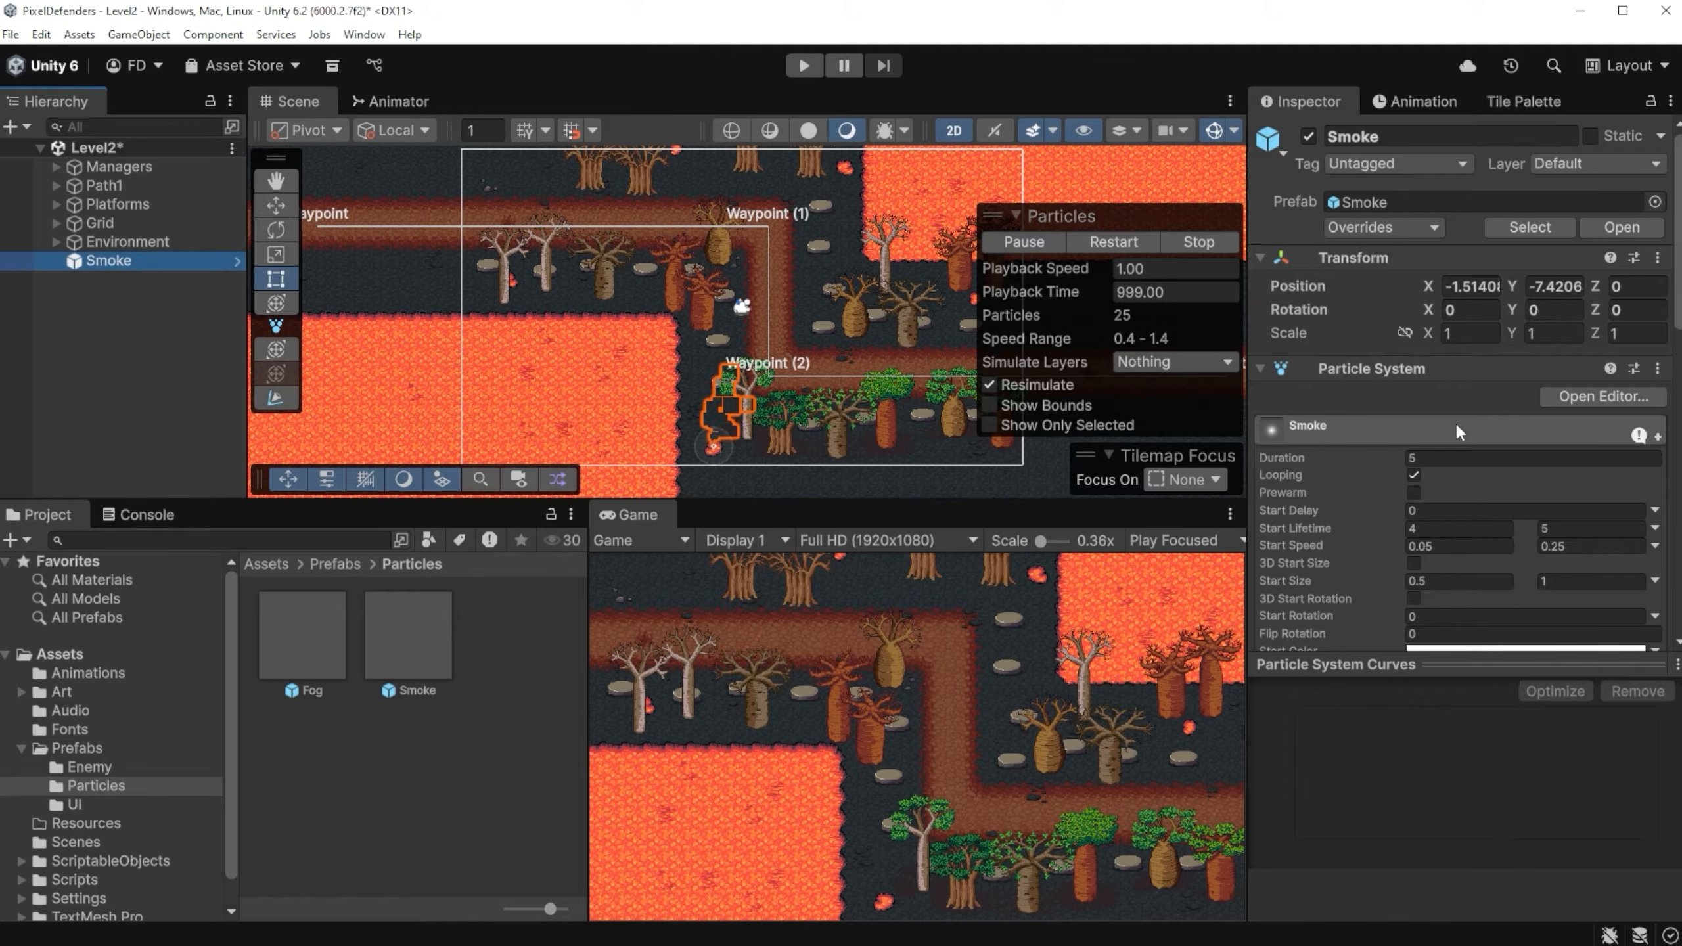
- Set the Smoke's renderer Sorting Layer to UI and its Order in Layer to -1
{"action": "scroll", "coordinate": [1385, 566], "scroll_direction": "down", "scroll_amount": 15}
{"action": "scroll", "coordinate": [1337, 579], "scroll_direction": "down", "scroll_amount": 10}
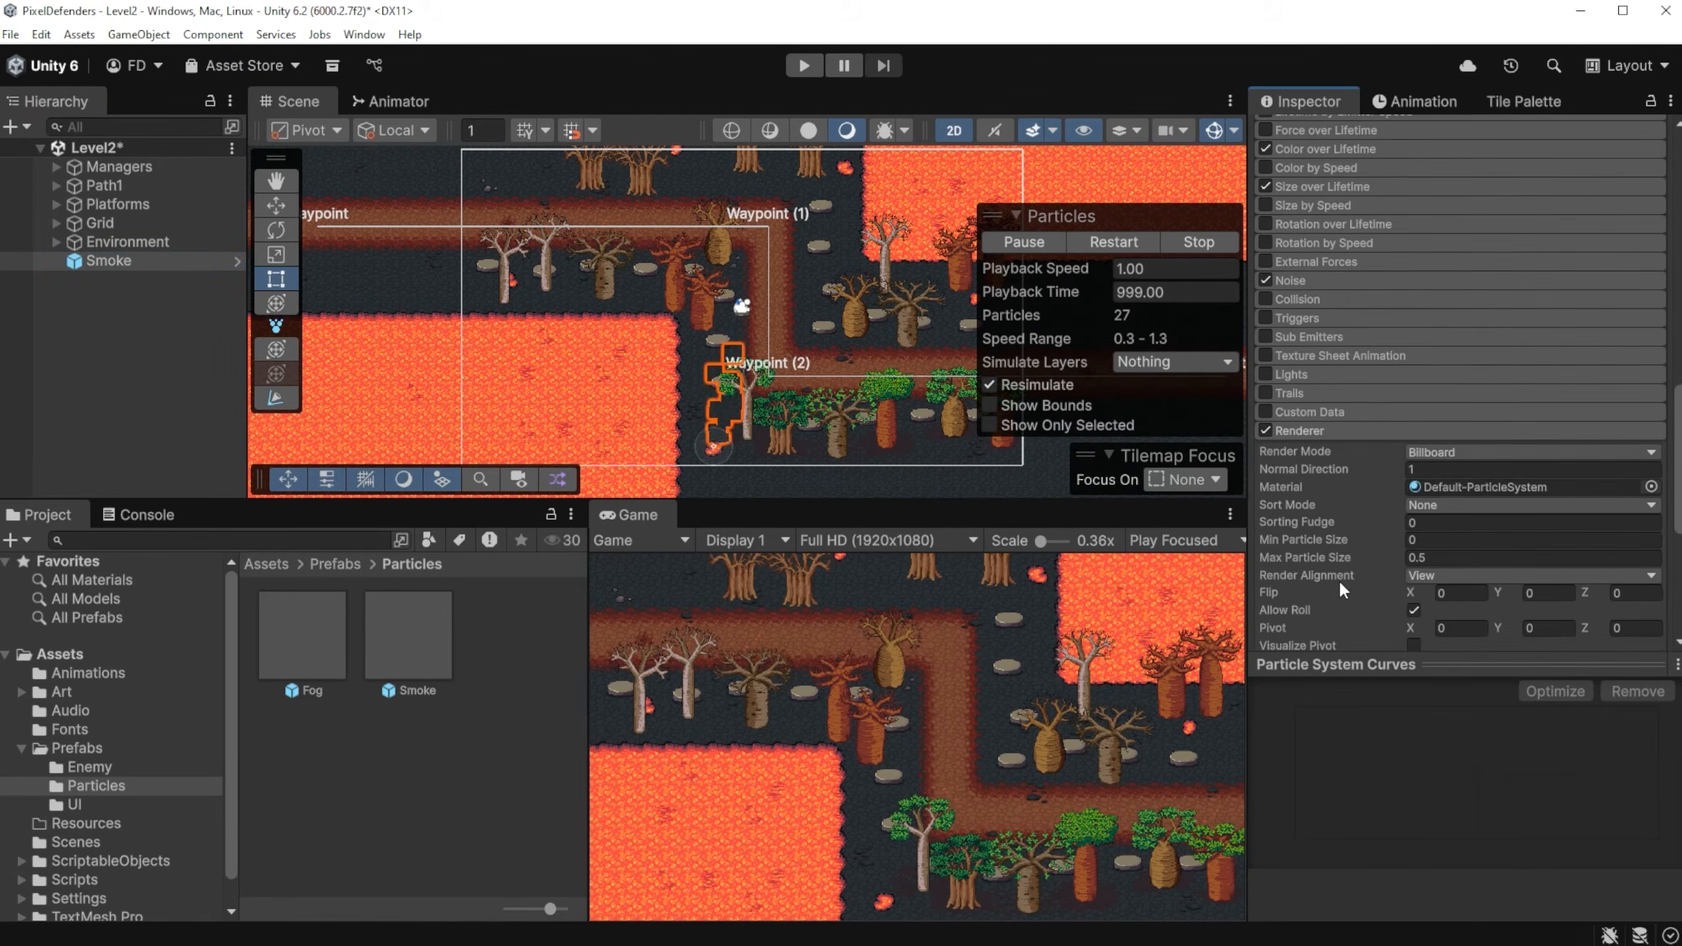
{"action": "left_click", "coordinate": [1461, 436]}
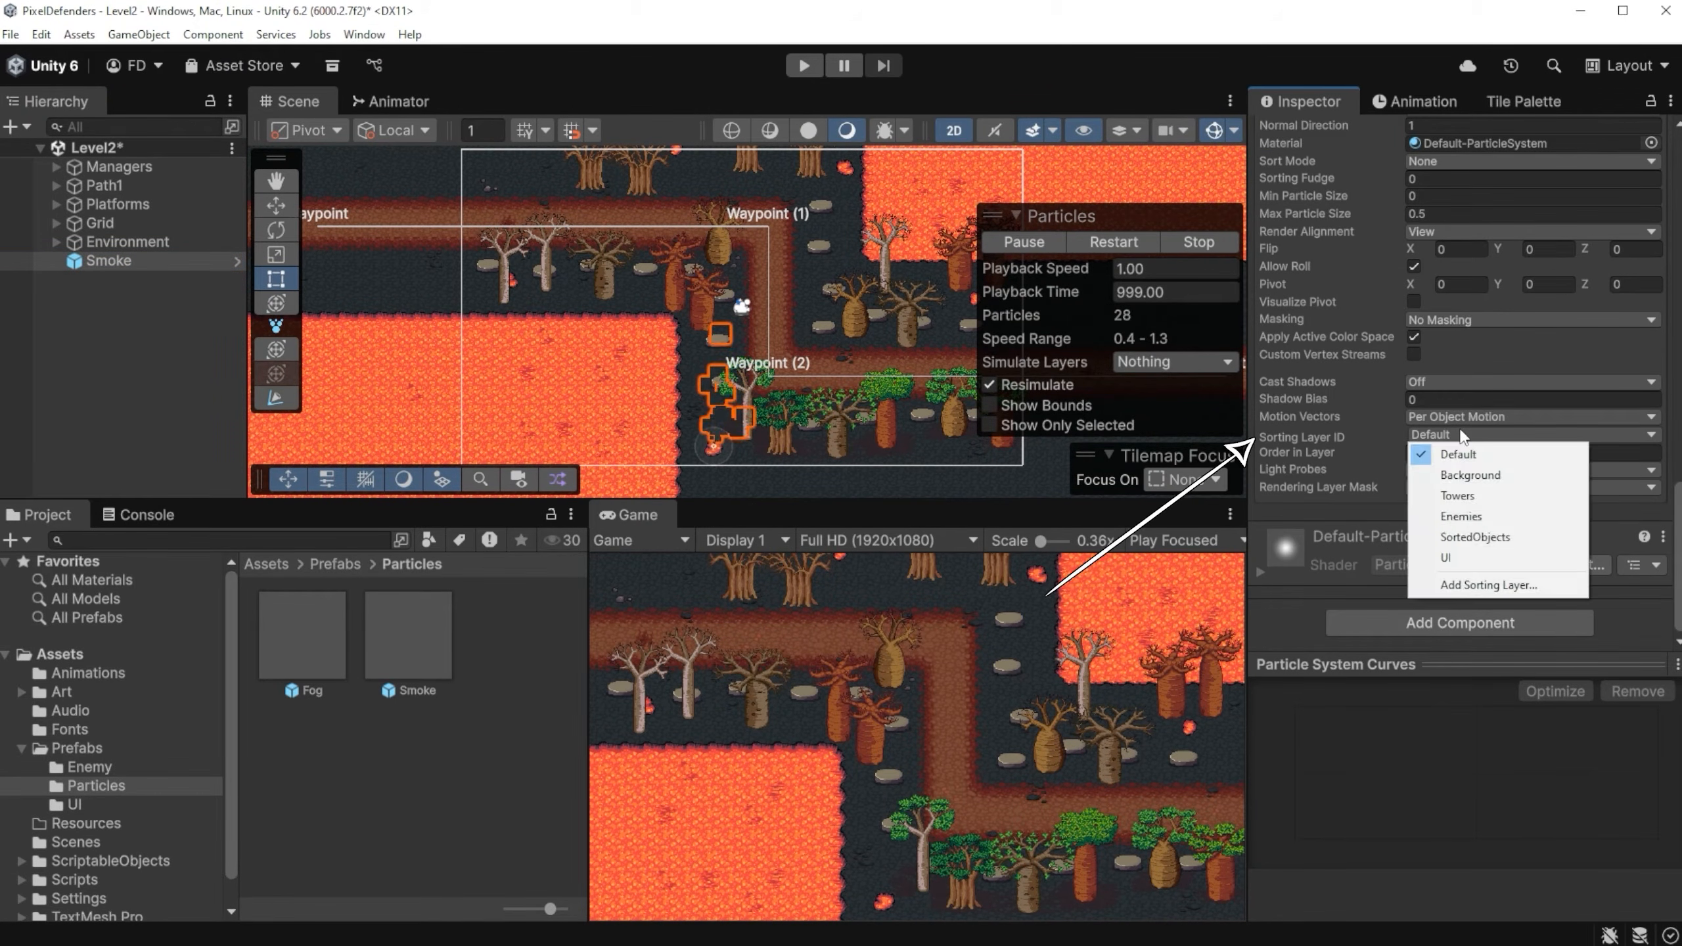
{"action": "left_click", "coordinate": [1430, 560]}
{"action": "left_click", "coordinate": [1442, 452]}
{"action": "type", "text": "-"}
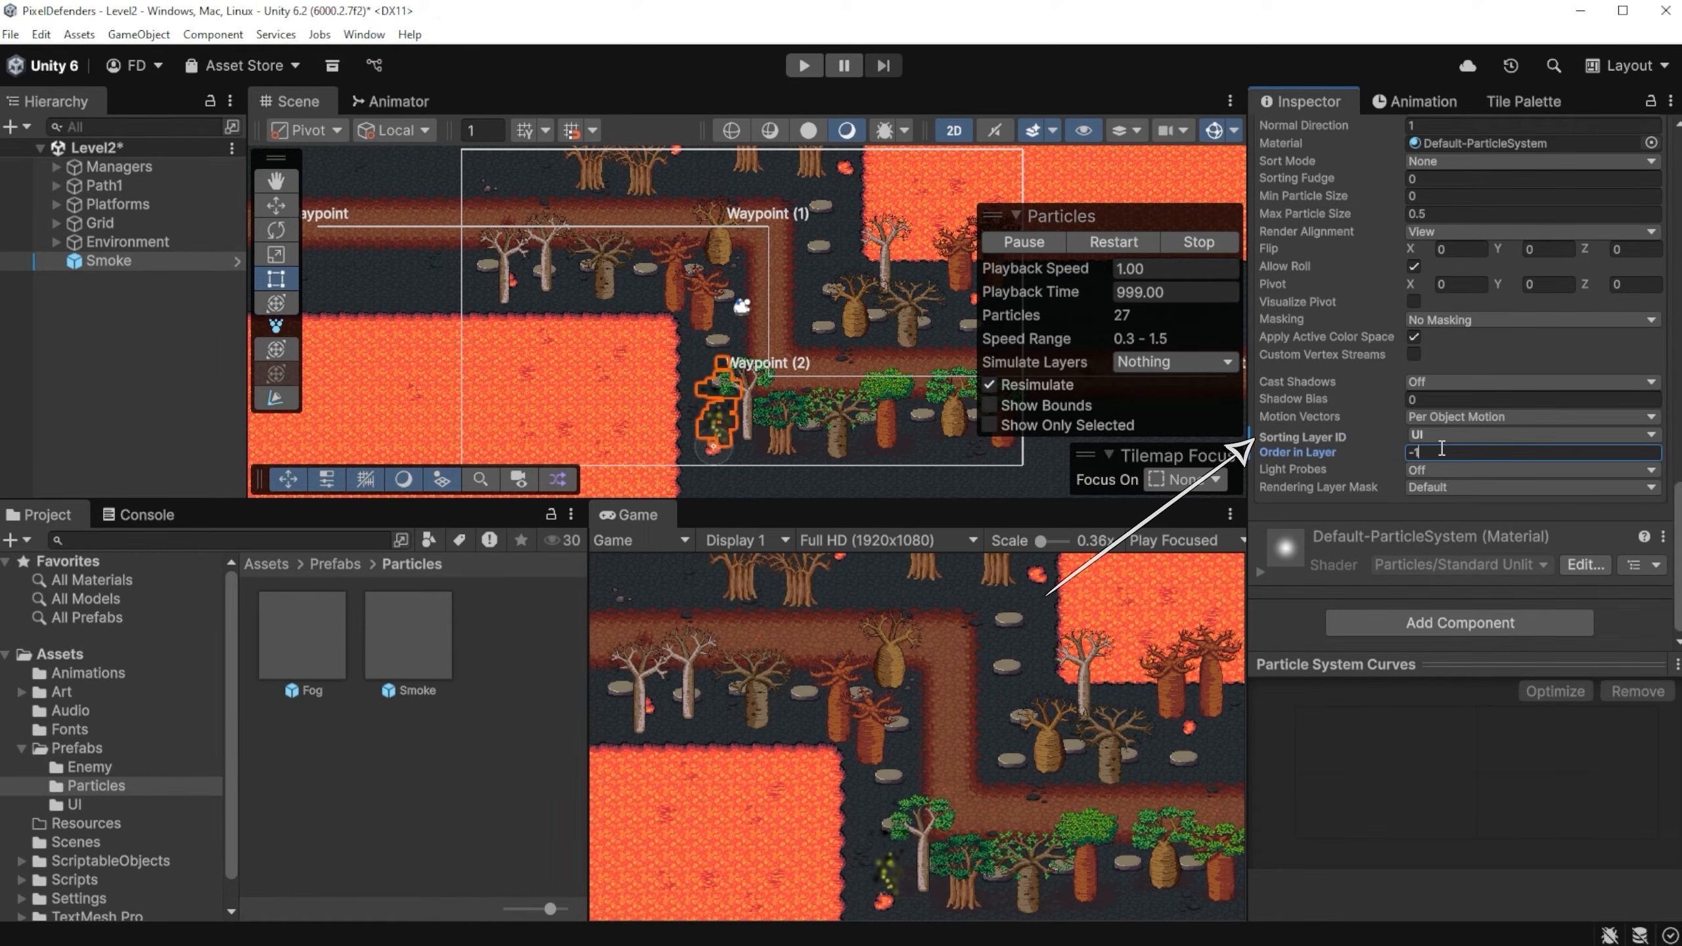
{"action": "type", "text": "1"}
- Recolor the yellow key in the Smoke's Color over Lifetime gradient with orange sampled from the lava
{"action": "scroll", "coordinate": [1350, 423], "scroll_direction": "up", "scroll_amount": 8}
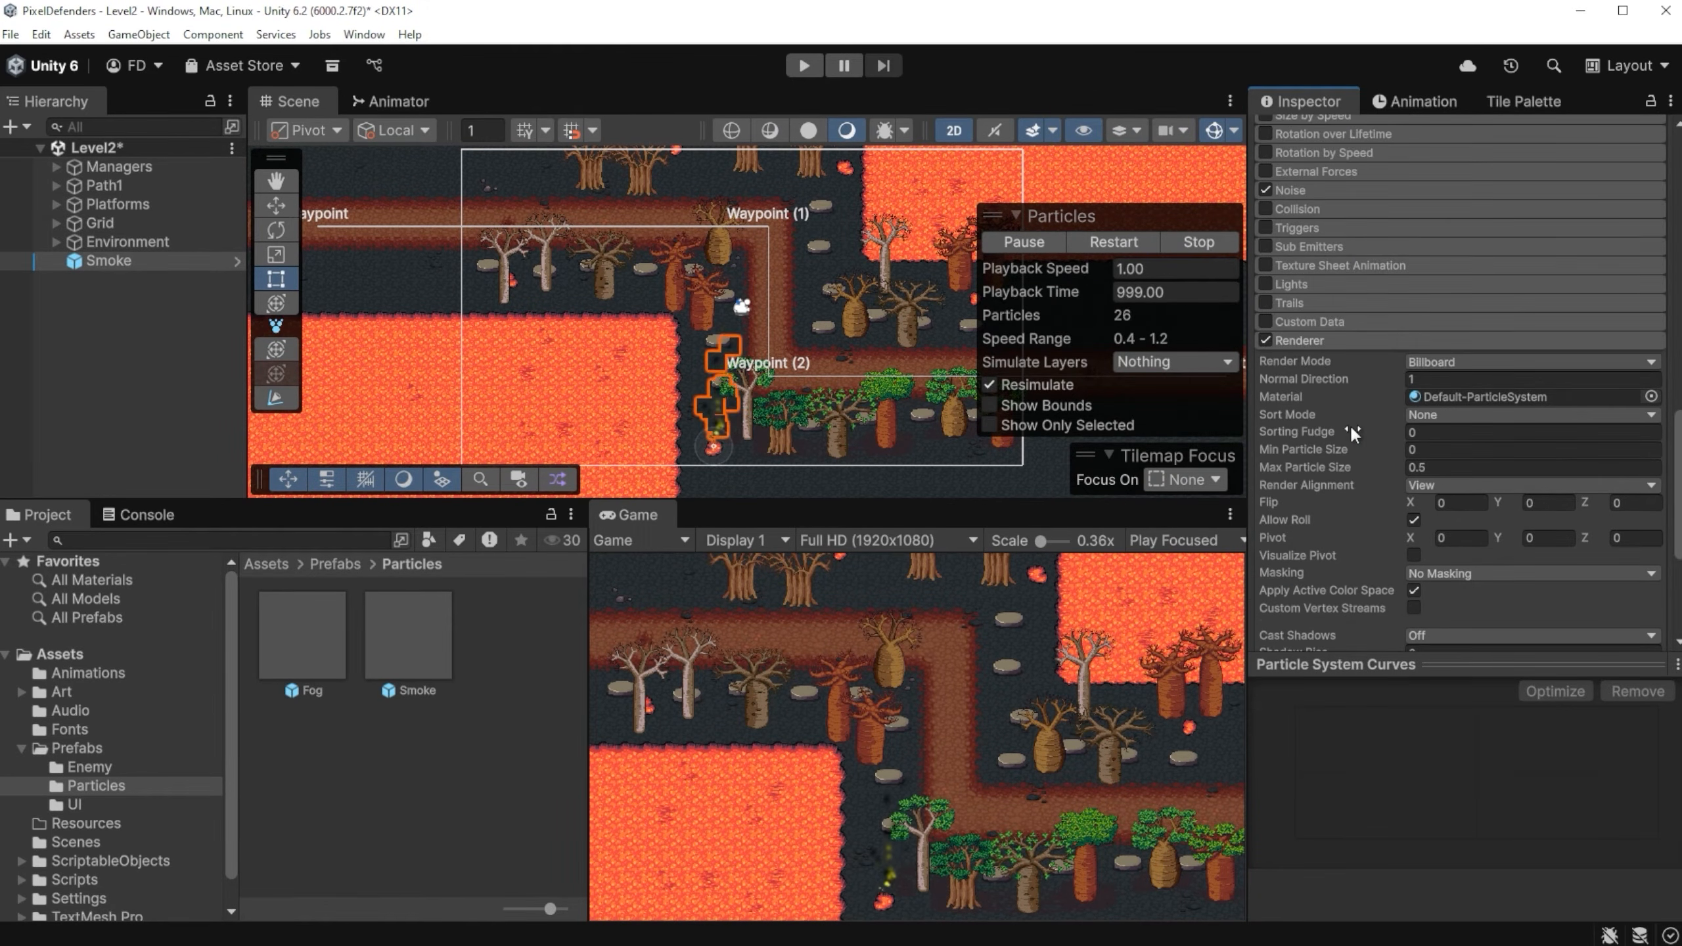
{"action": "left_click", "coordinate": [1337, 249]}
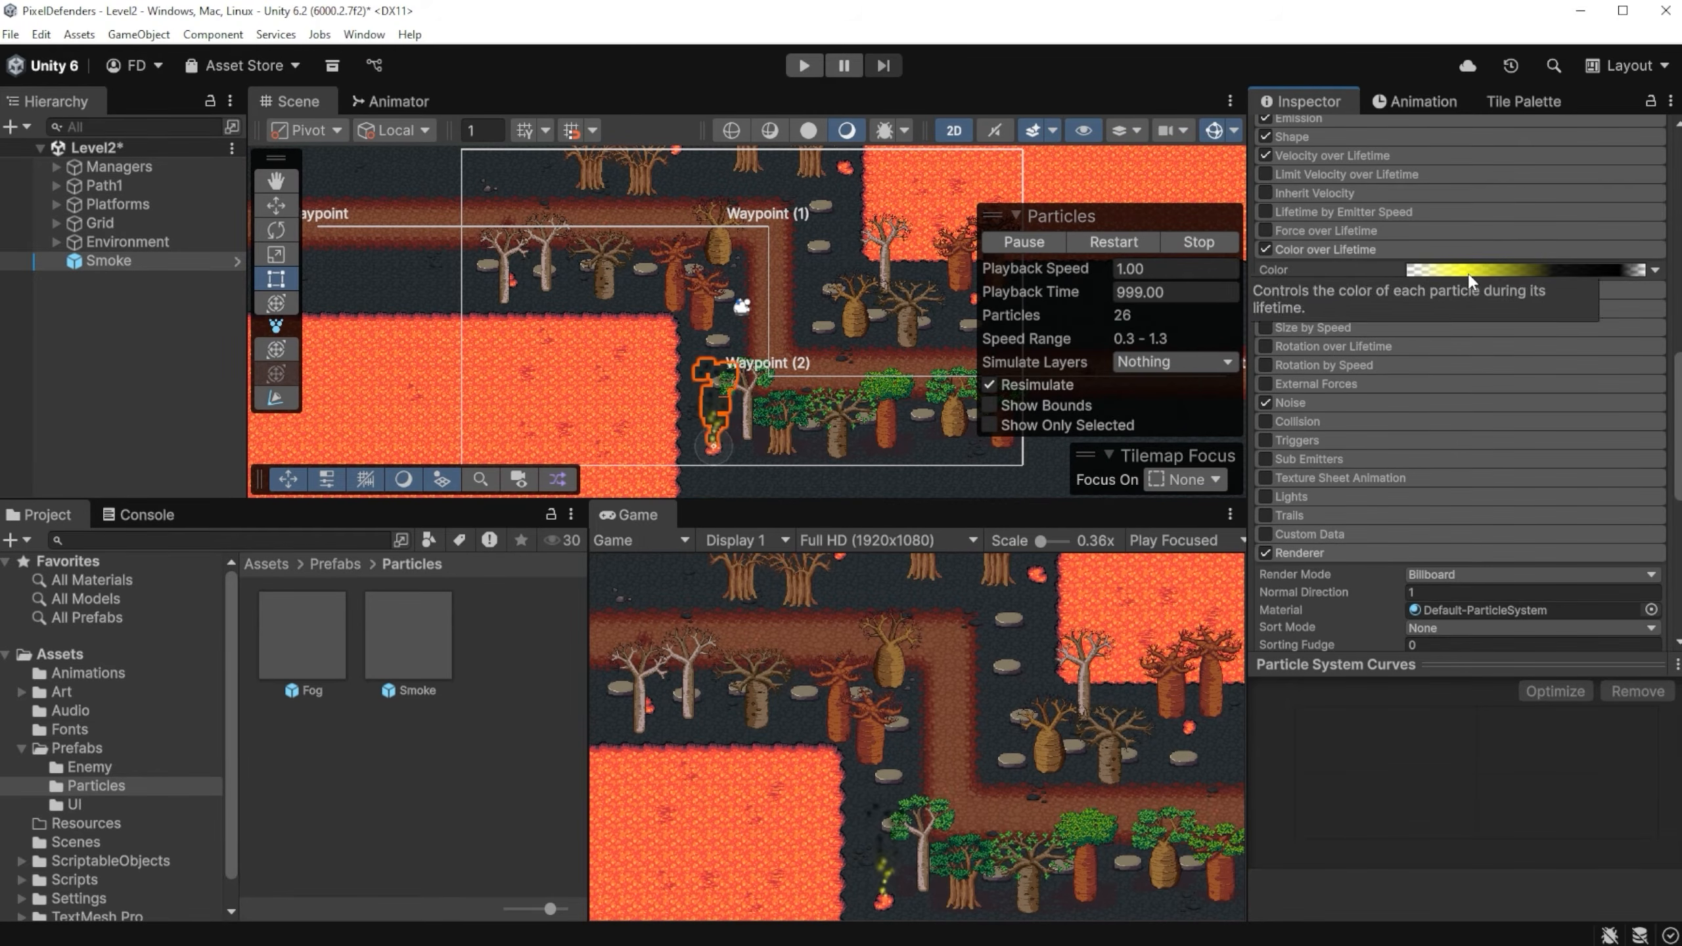
{"action": "left_click", "coordinate": [1434, 270]}
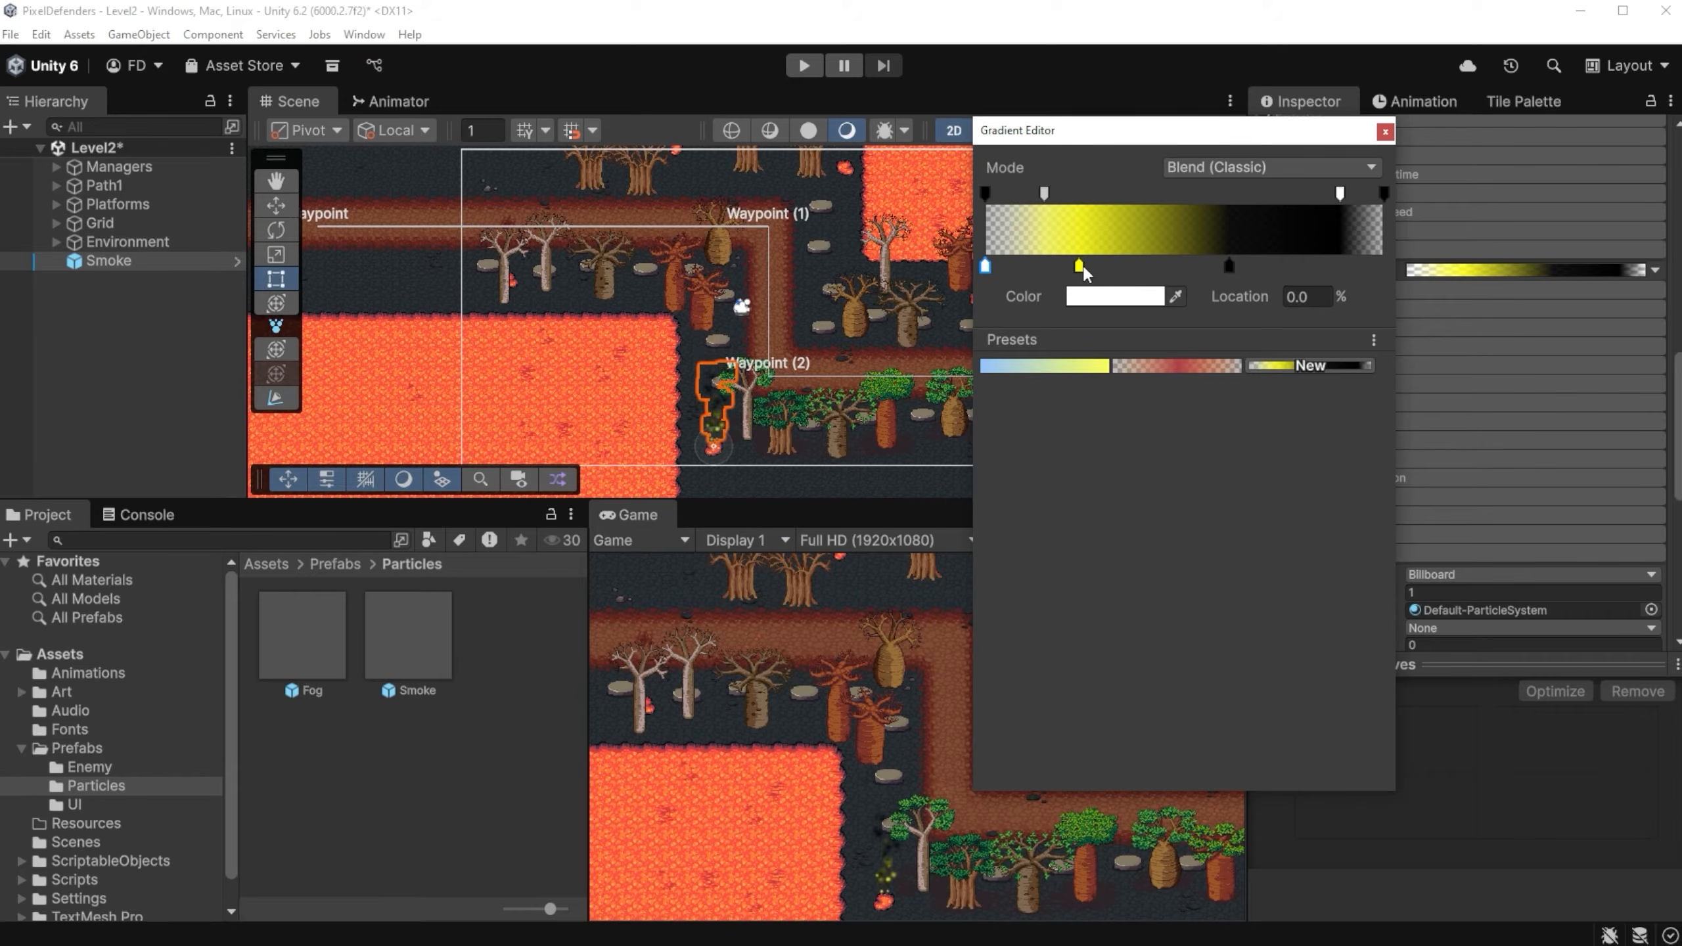
{"action": "left_click", "coordinate": [1170, 297]}
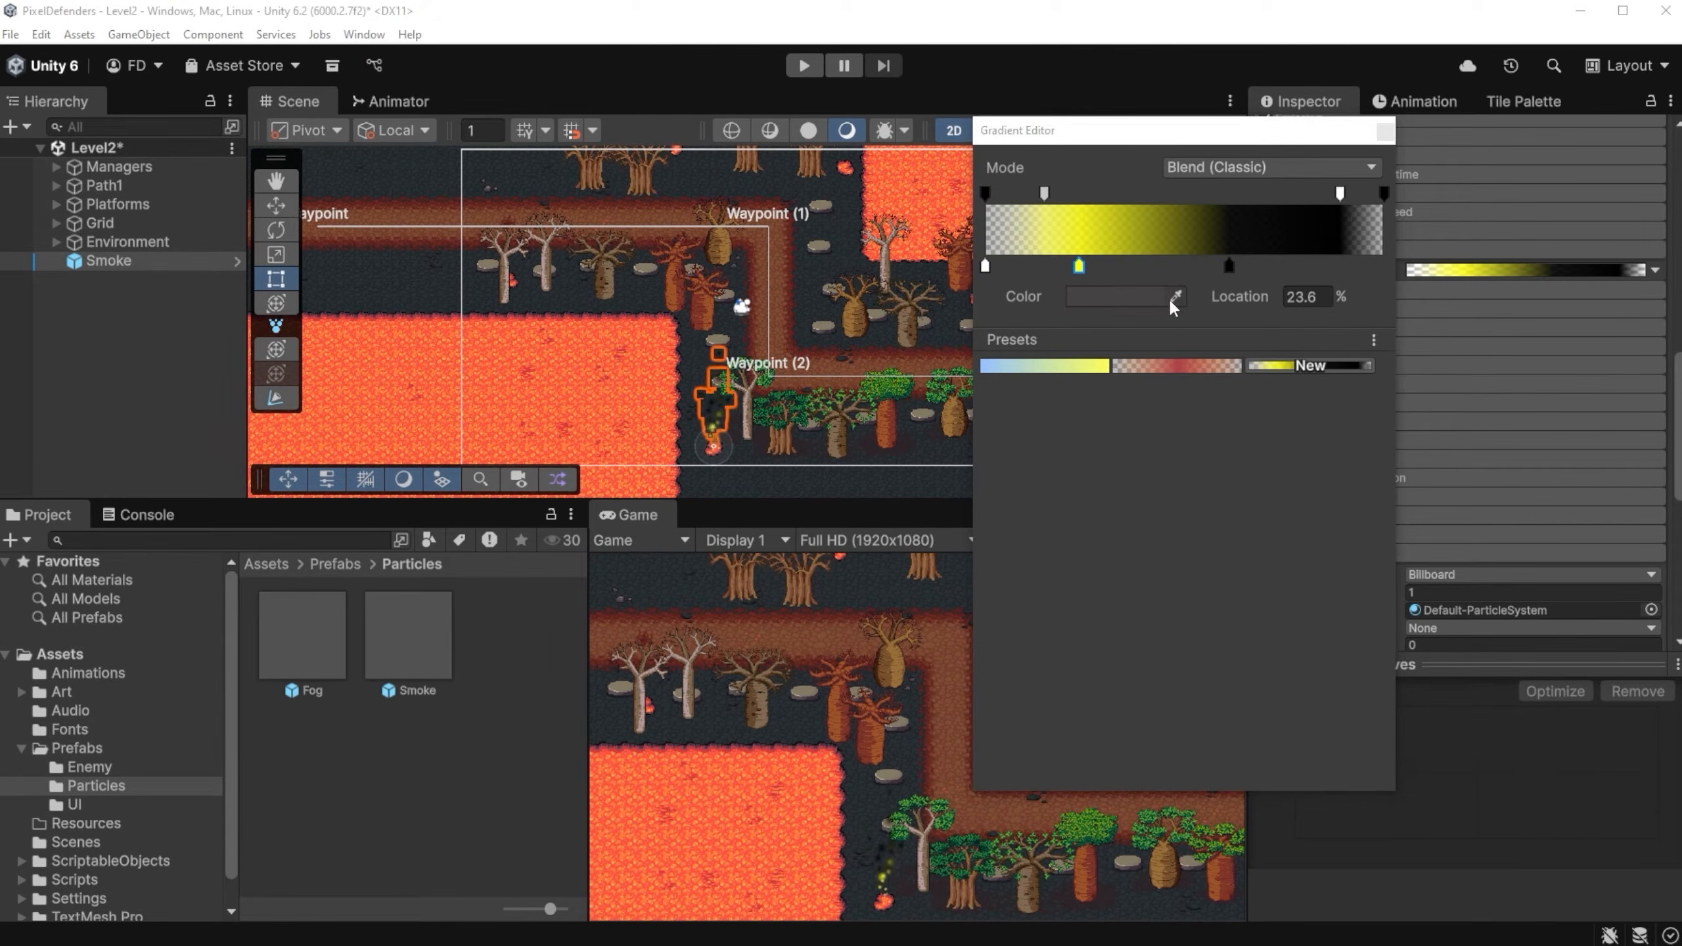
{"action": "left_click", "coordinate": [649, 356]}
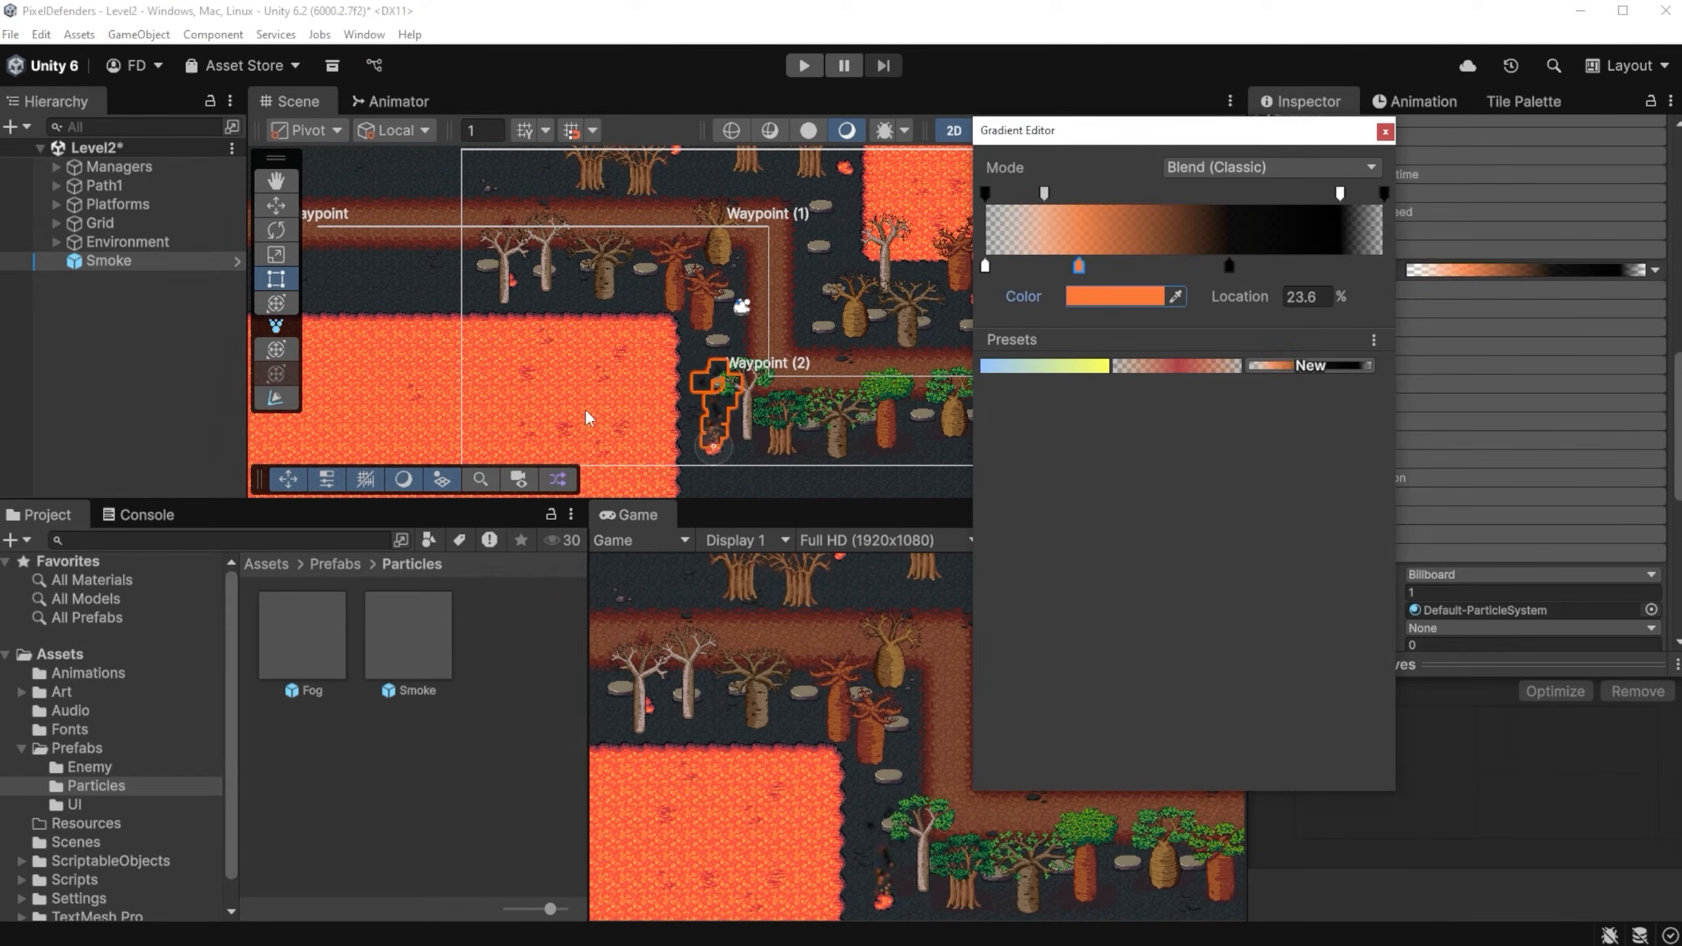
{"action": "left_click", "coordinate": [1384, 134]}
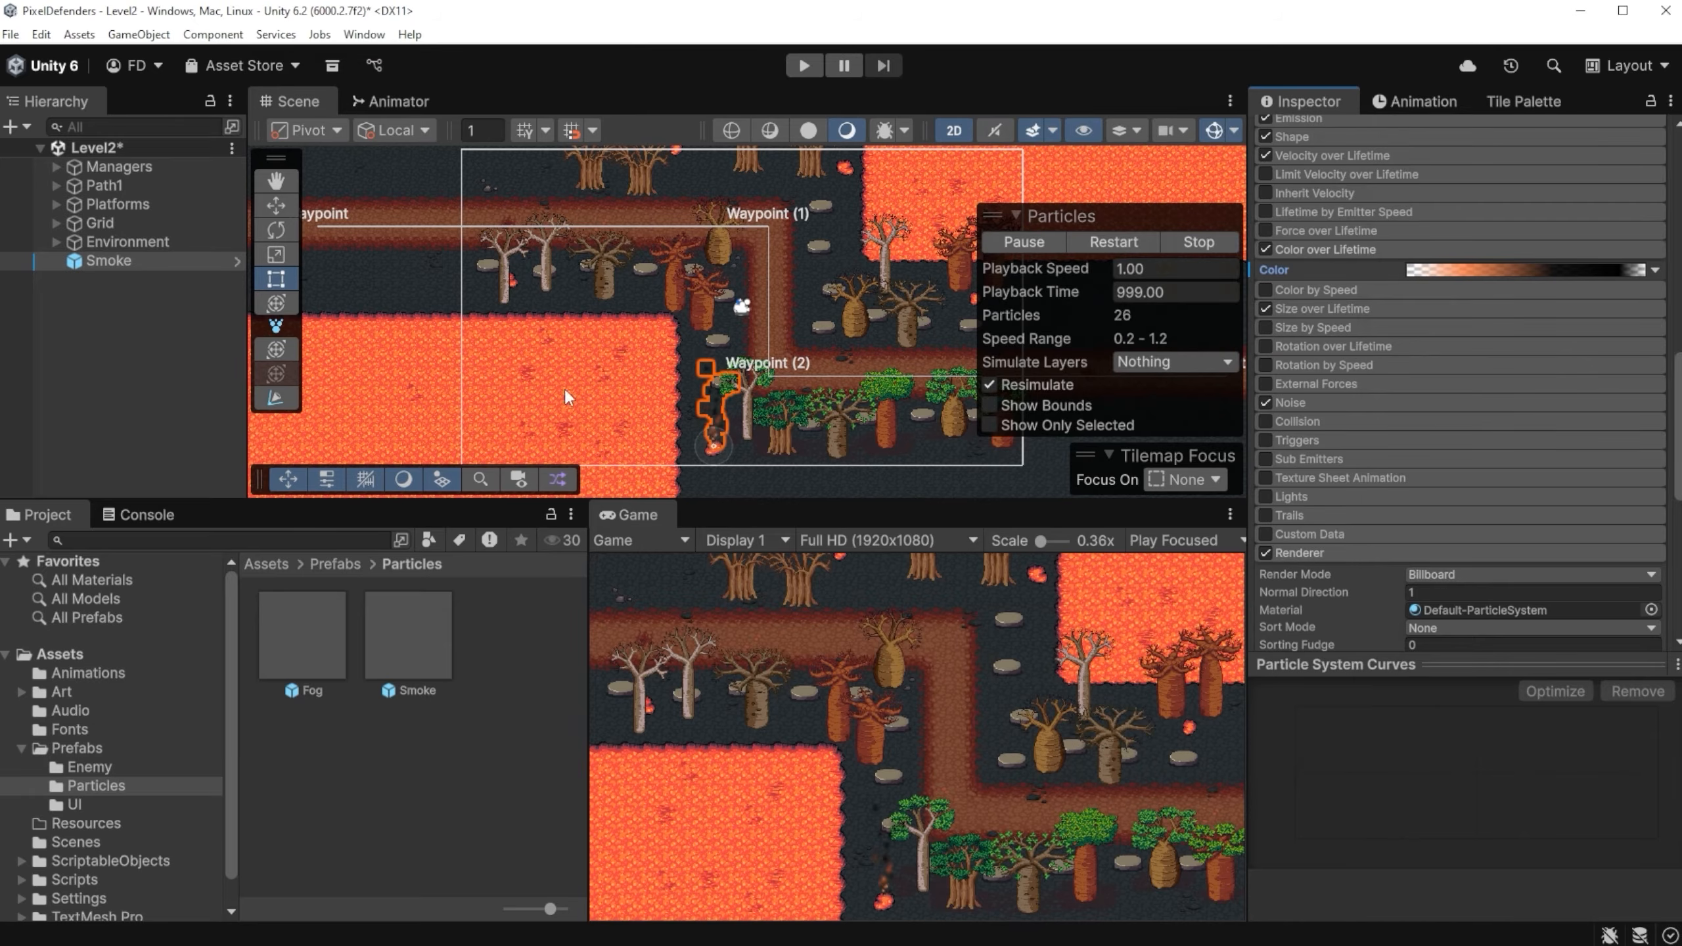
- Duplicate the Smoke and move the copy onto the flame beside the upper lava pool's left edge
{"action": "key", "text": "ctrl+d"}
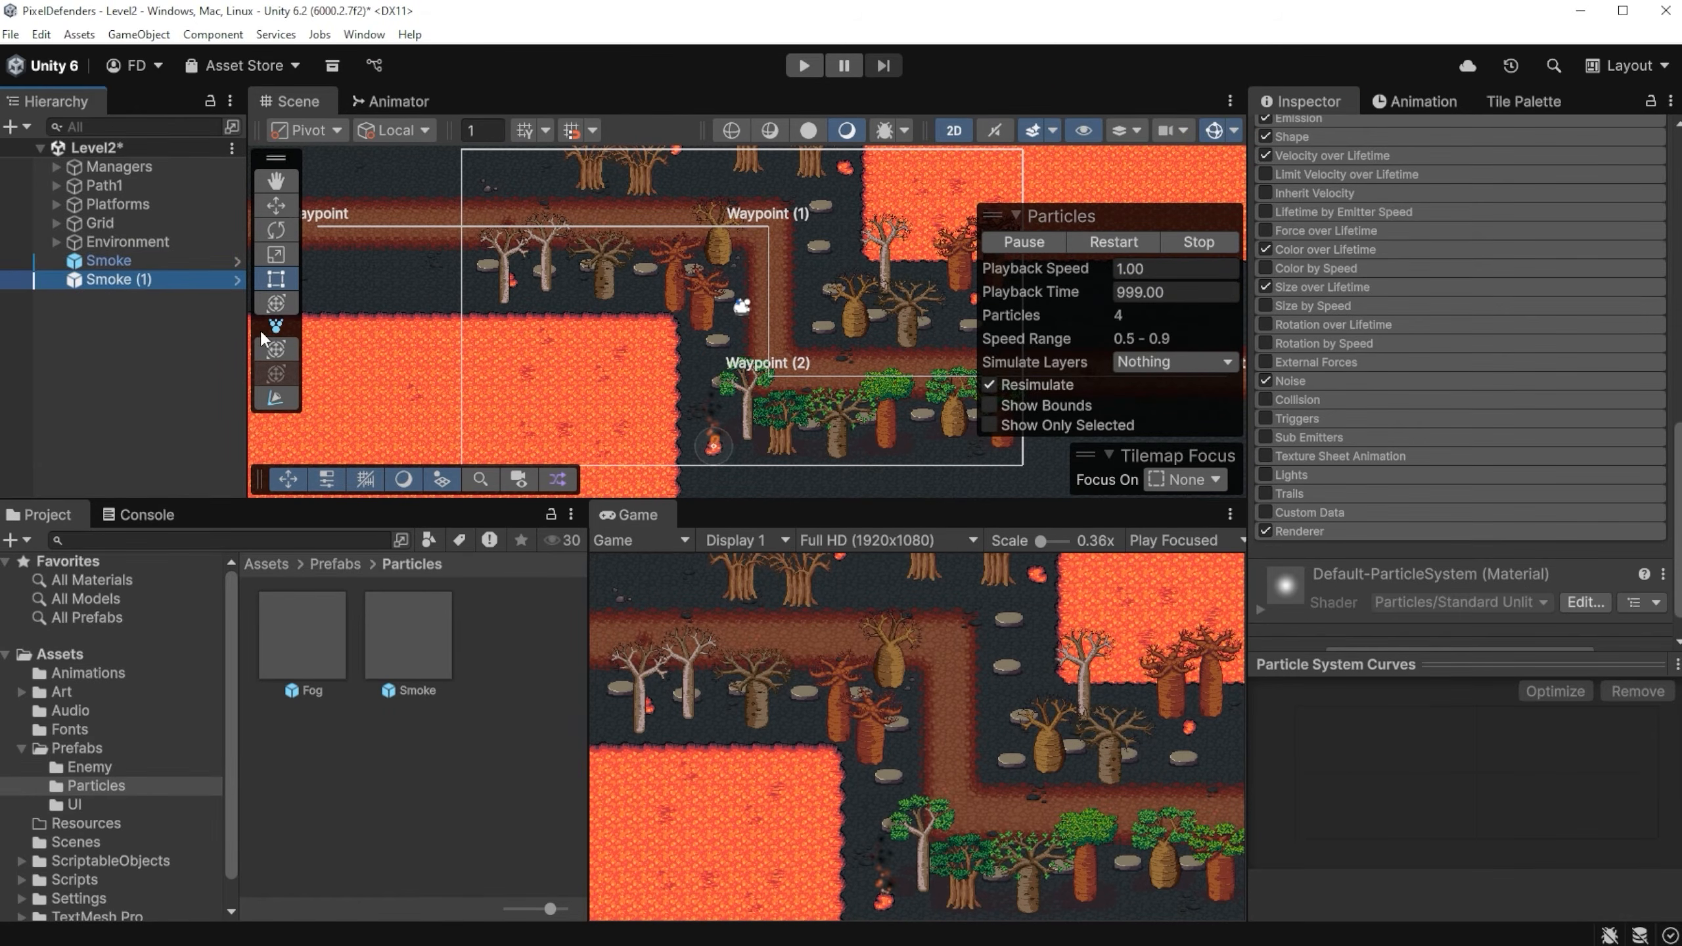
{"action": "left_click", "coordinate": [278, 207]}
{"action": "left_click_drag", "start_coordinate": [729, 419], "coordinate": [861, 161]}
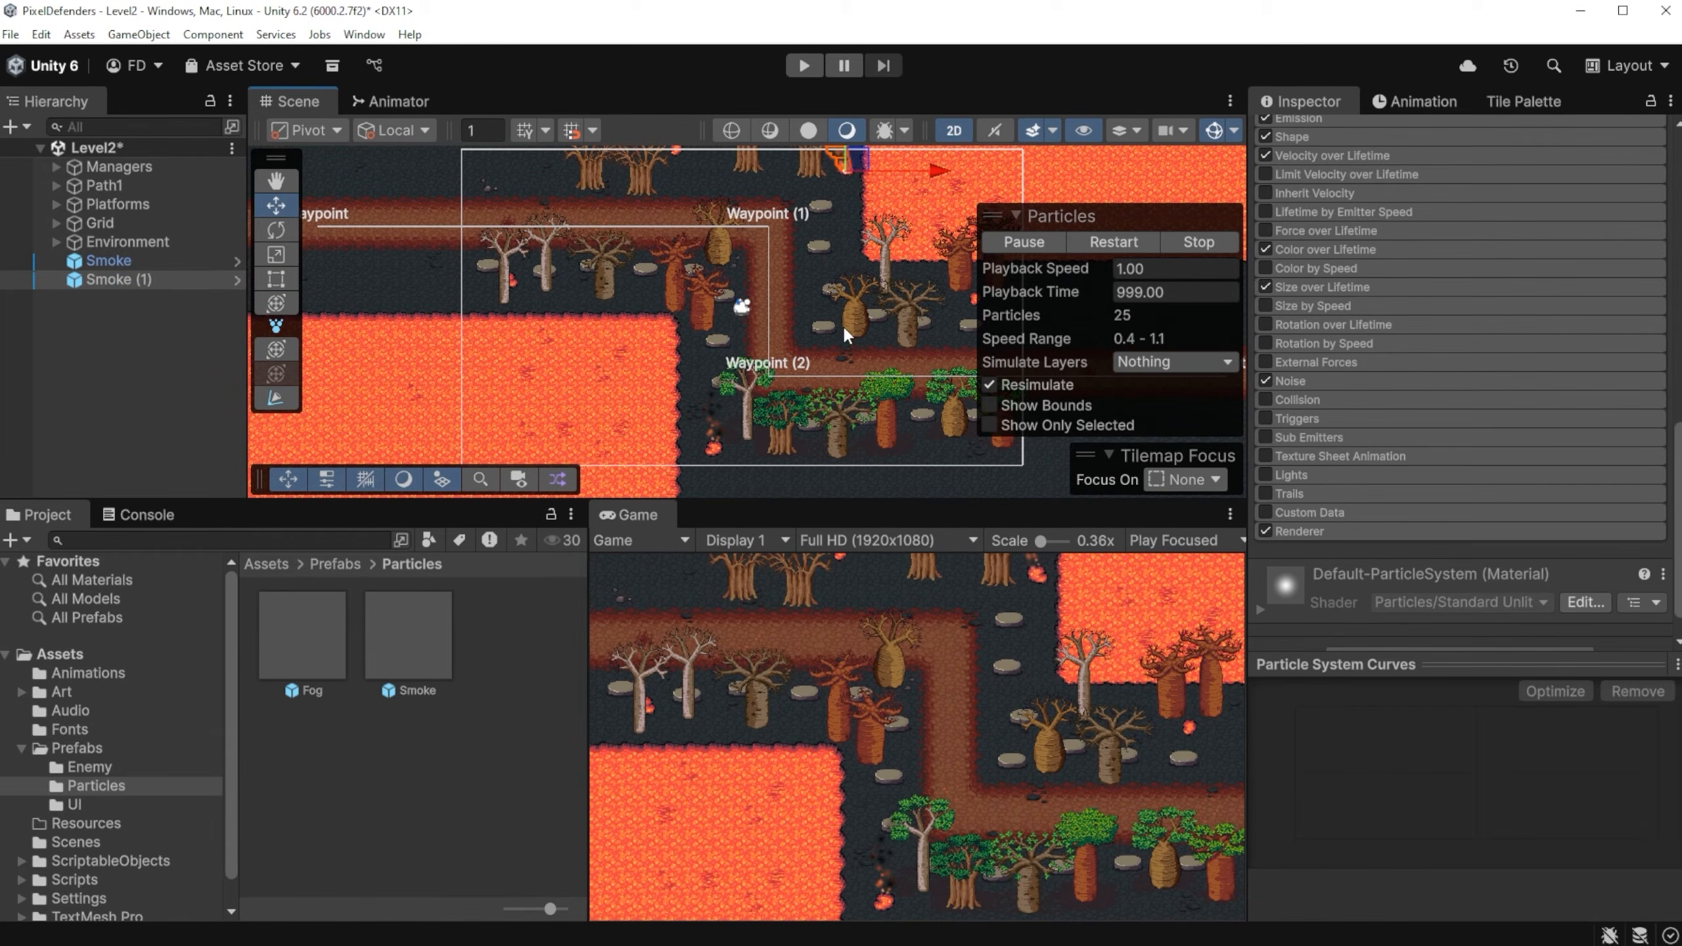
- Add three more Smoke copies: by the flame under the red trees, over the lower lava pool and over the upper lava pool
{"action": "double_click", "coordinate": [109, 262]}
{"action": "key", "text": "ctrl+d"}
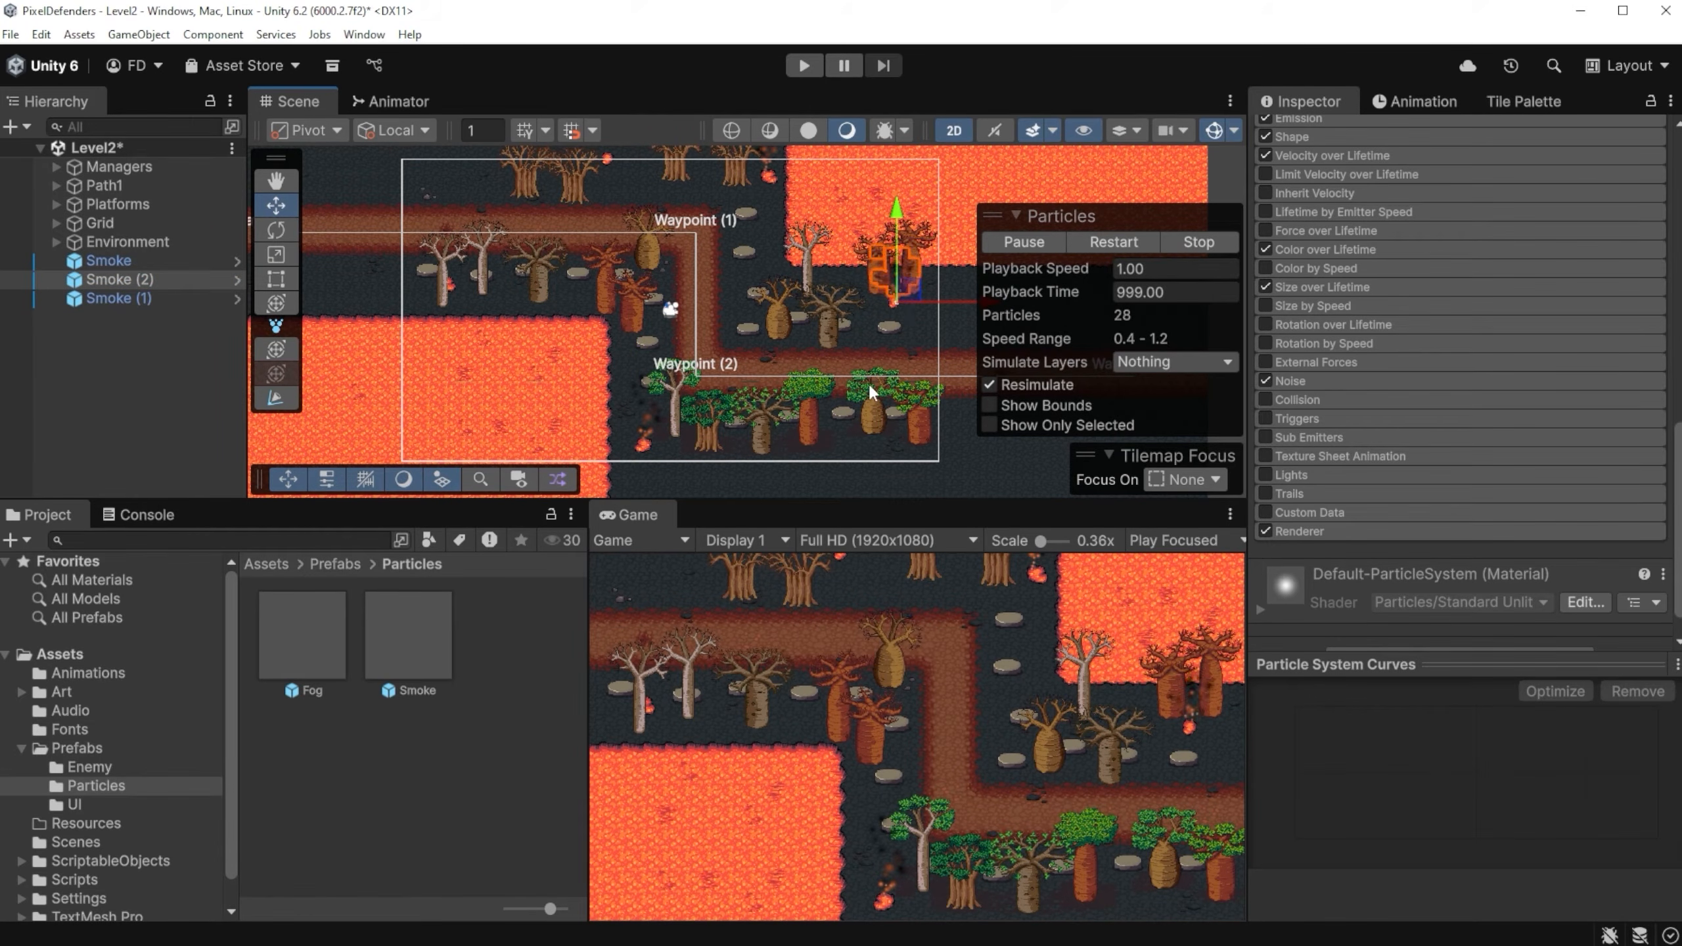
{"action": "key", "text": "ctrl+v"}
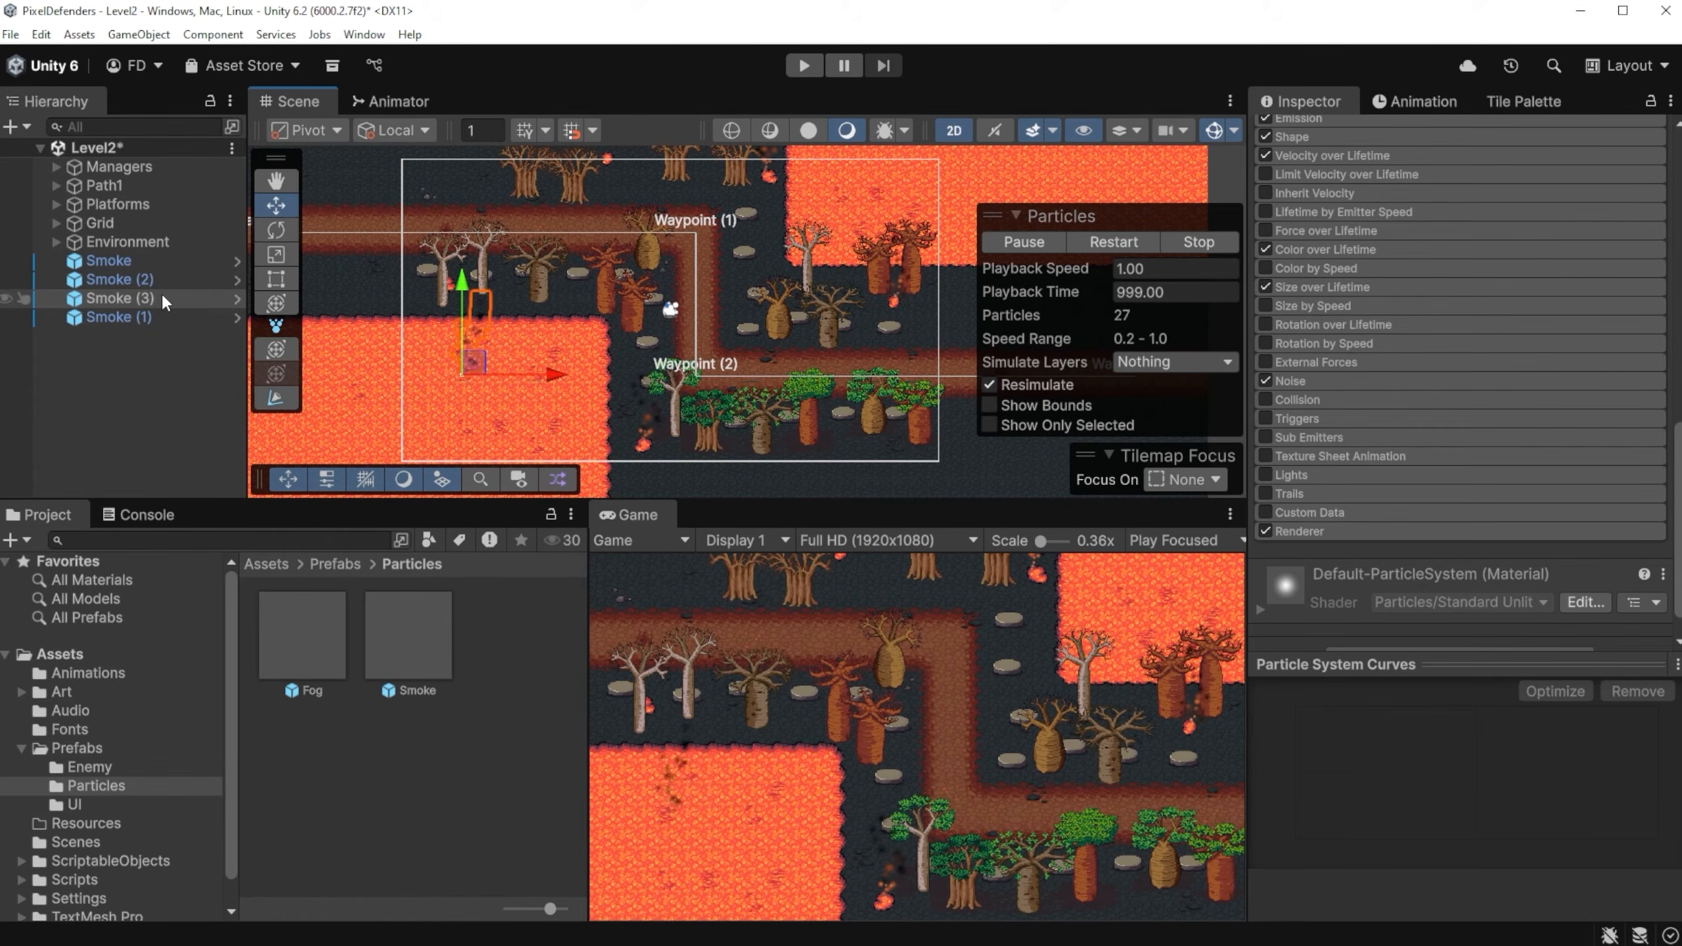
{"action": "key", "text": "ctrl+v"}
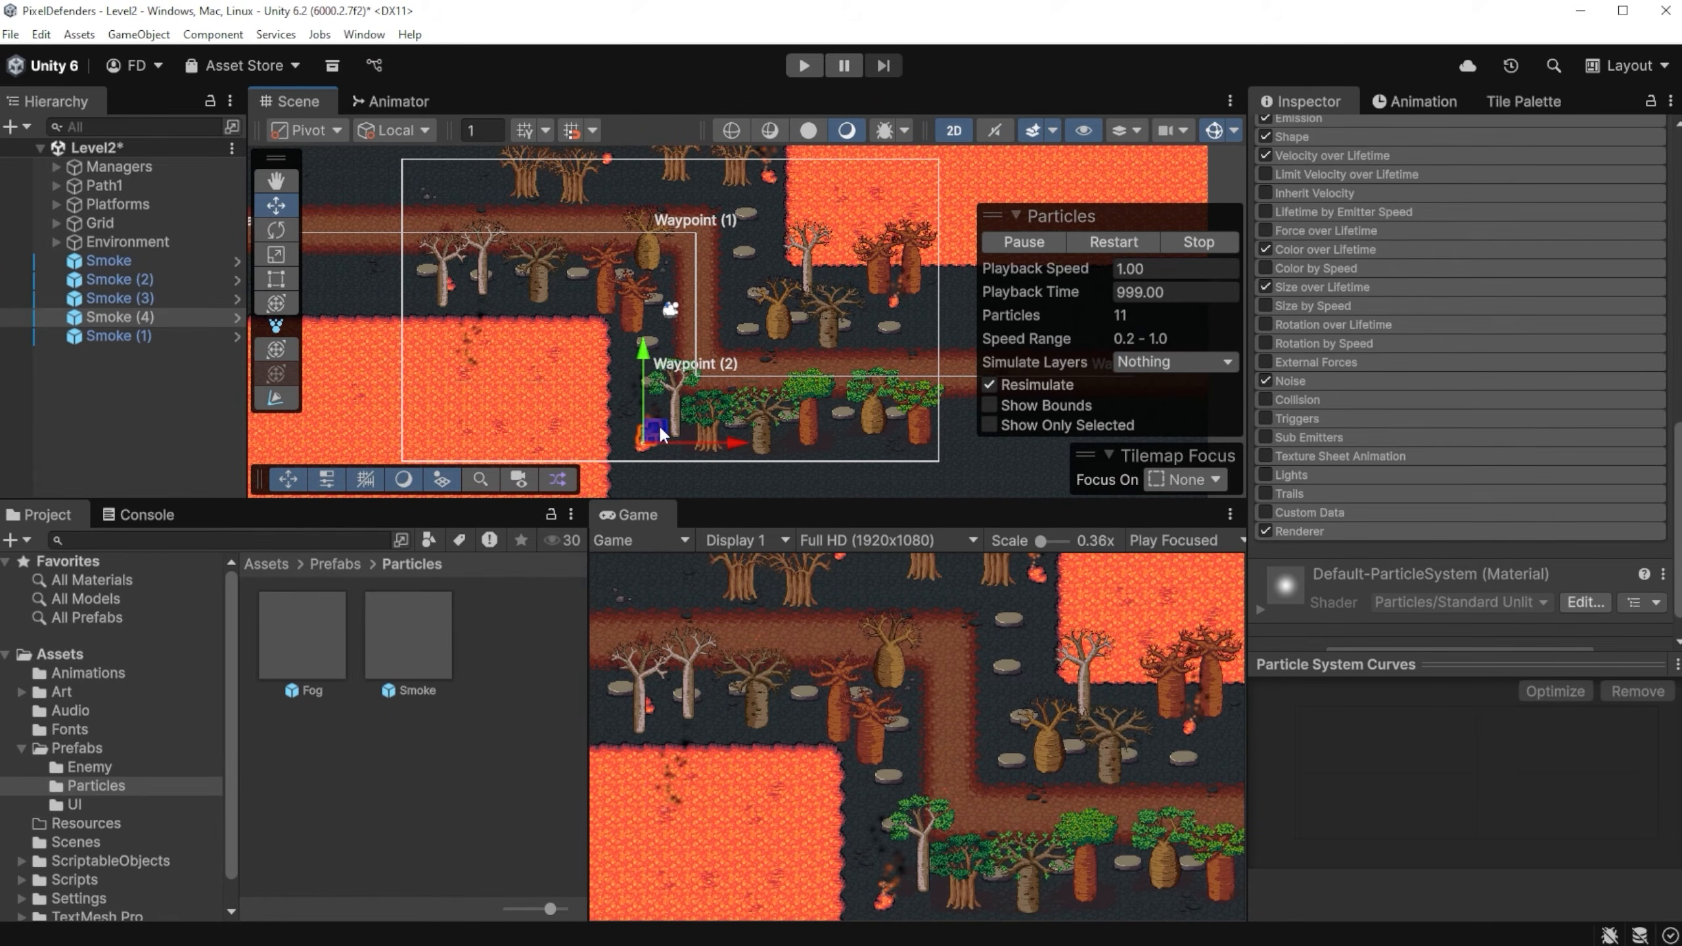
{"action": "left_click_drag", "start_coordinate": [880, 186], "coordinate": [862, 209]}
- Duplicate the Smoke again, place the copy on the flame between the bare trees above the lower lava pool, and save the scene
{"action": "scroll", "coordinate": [901, 239], "scroll_direction": "up", "scroll_amount": 6}
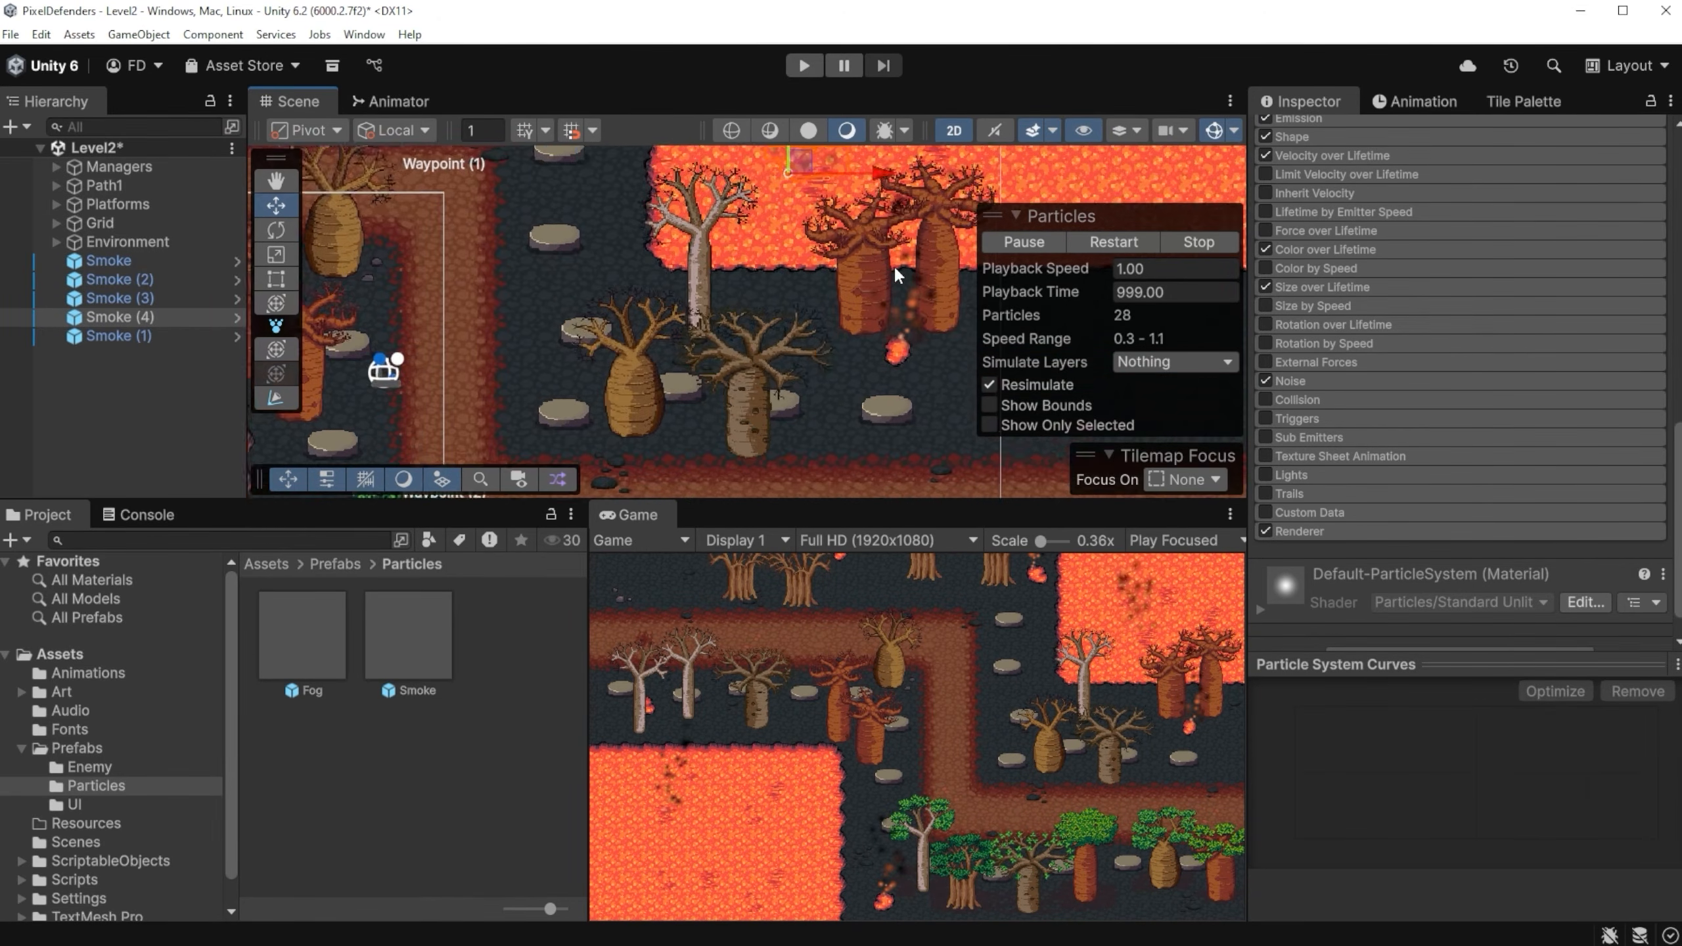
{"action": "middle_click_drag", "start_coordinate": [729, 390], "coordinate": [897, 376]}
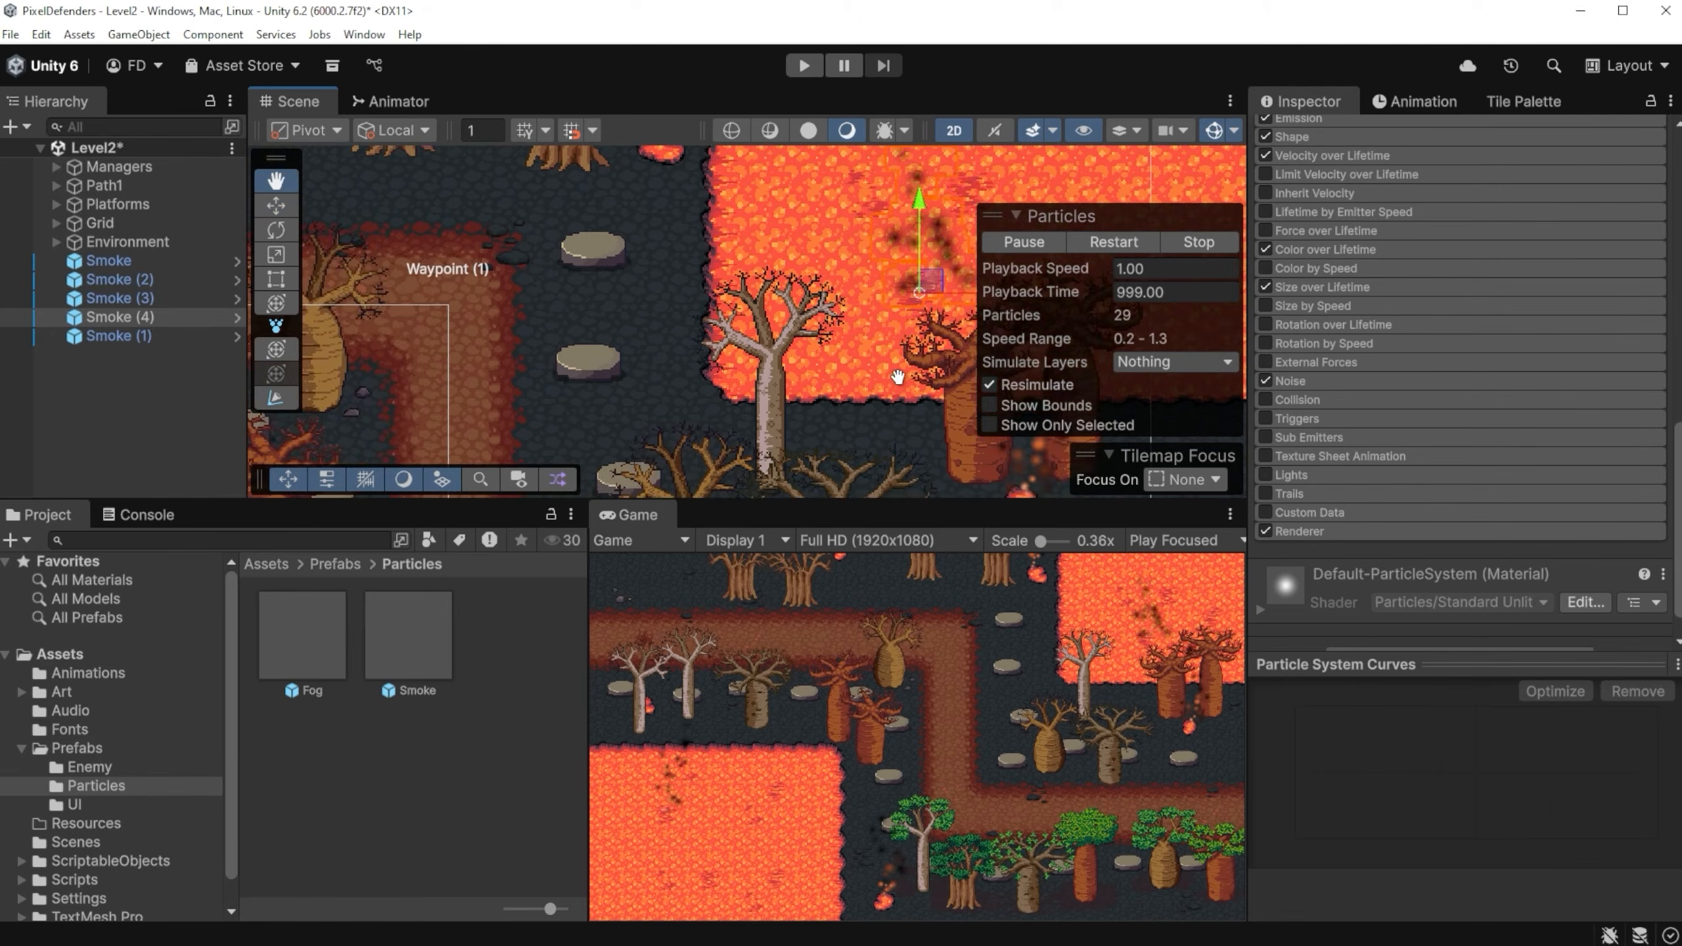
{"action": "middle_click_drag", "start_coordinate": [777, 331], "coordinate": [994, 285]}
{"action": "middle_click_drag", "start_coordinate": [537, 438], "coordinate": [1039, 326]}
{"action": "key", "text": "ctrl+d"}
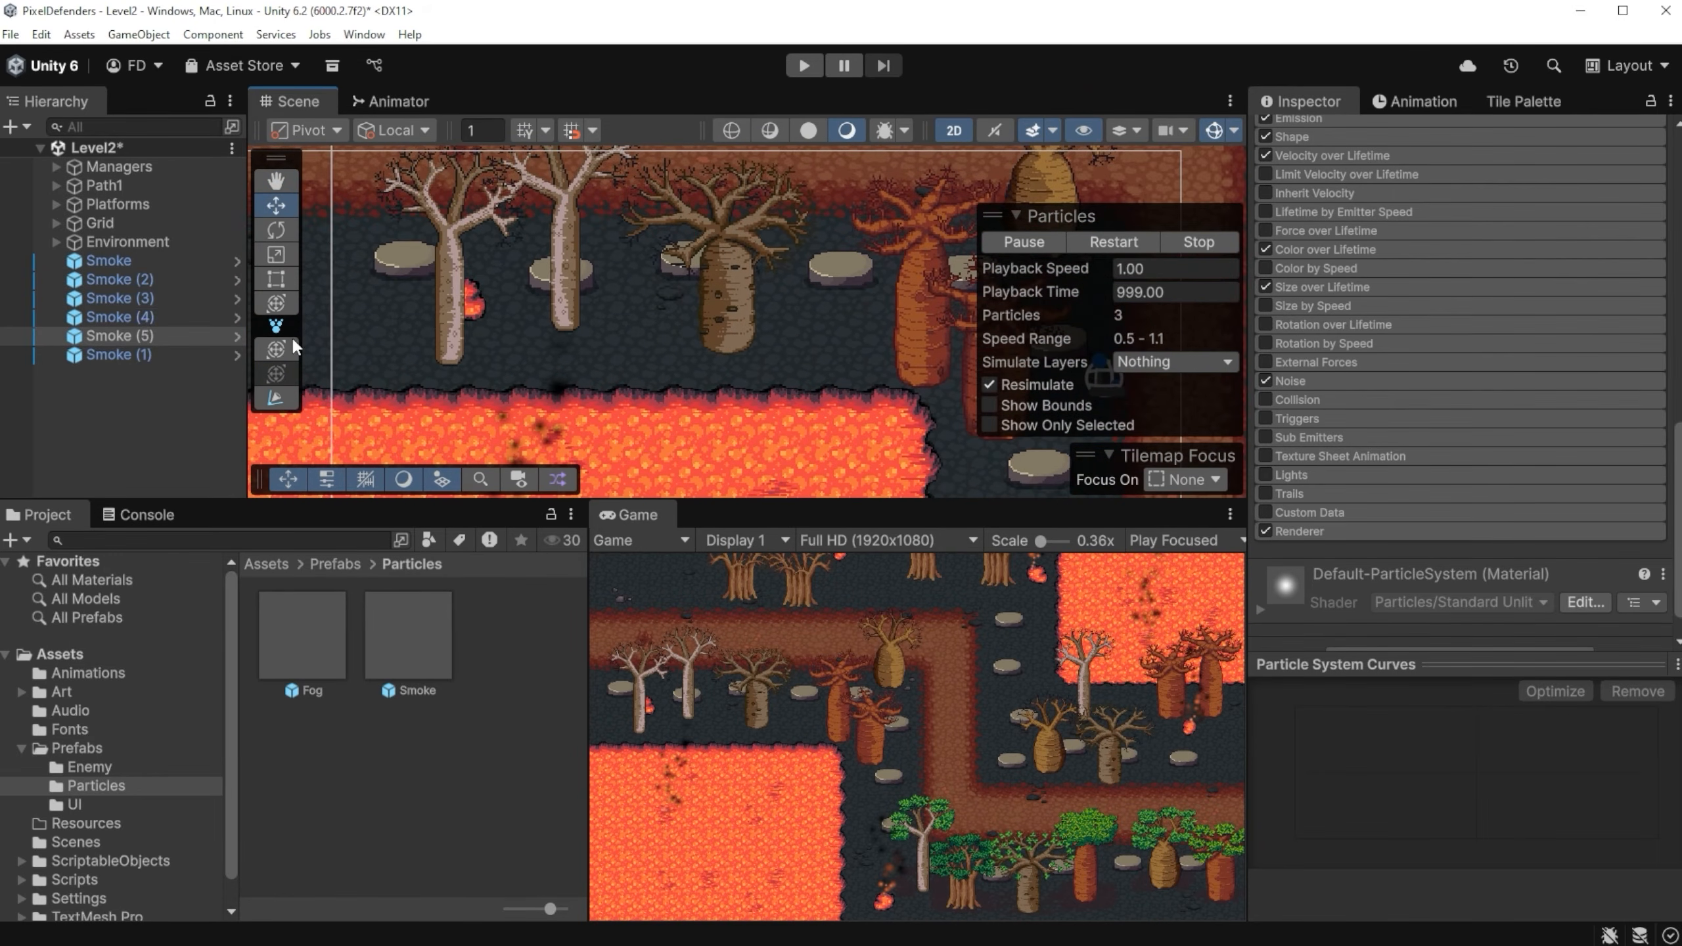
{"action": "scroll", "coordinate": [695, 410], "scroll_direction": "down", "scroll_amount": 4}
{"action": "middle_click_drag", "start_coordinate": [776, 410], "coordinate": [703, 261]}
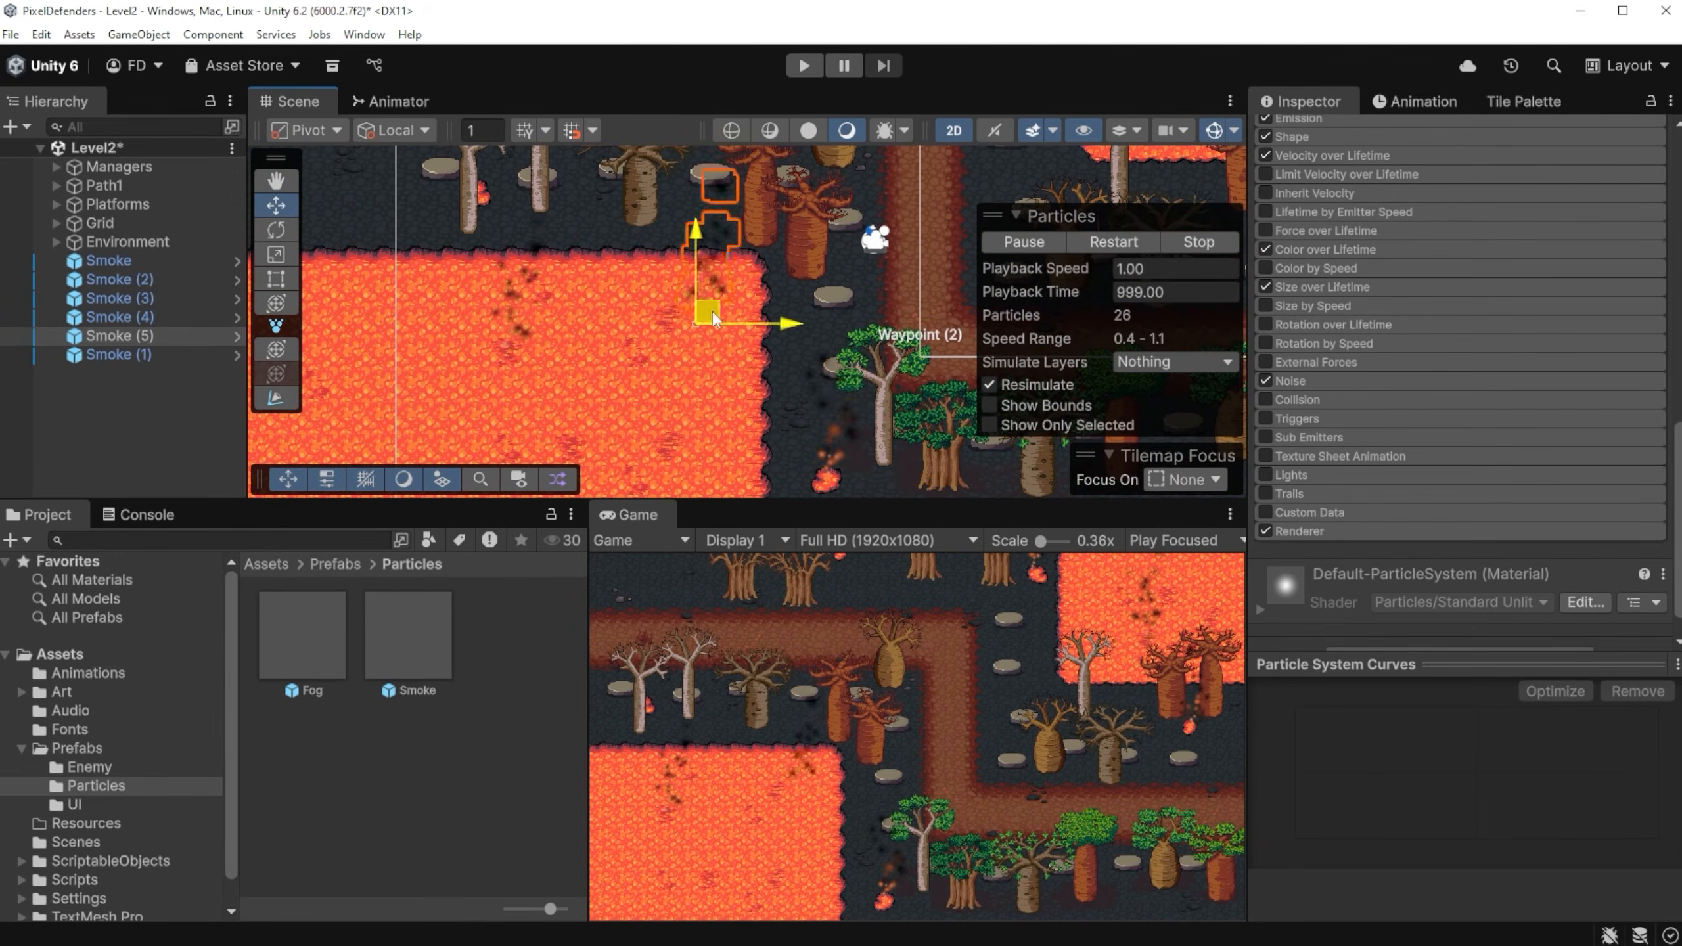
{"action": "left_click_drag", "start_coordinate": [712, 313], "coordinate": [575, 231]}
{"action": "middle_click_drag", "start_coordinate": [659, 299], "coordinate": [749, 466]}
{"action": "left_click_drag", "start_coordinate": [666, 396], "coordinate": [592, 351]}
{"action": "key", "text": "ctrl+s"}
{"action": "scroll", "coordinate": [778, 345], "scroll_direction": "down", "scroll_amount": 2}
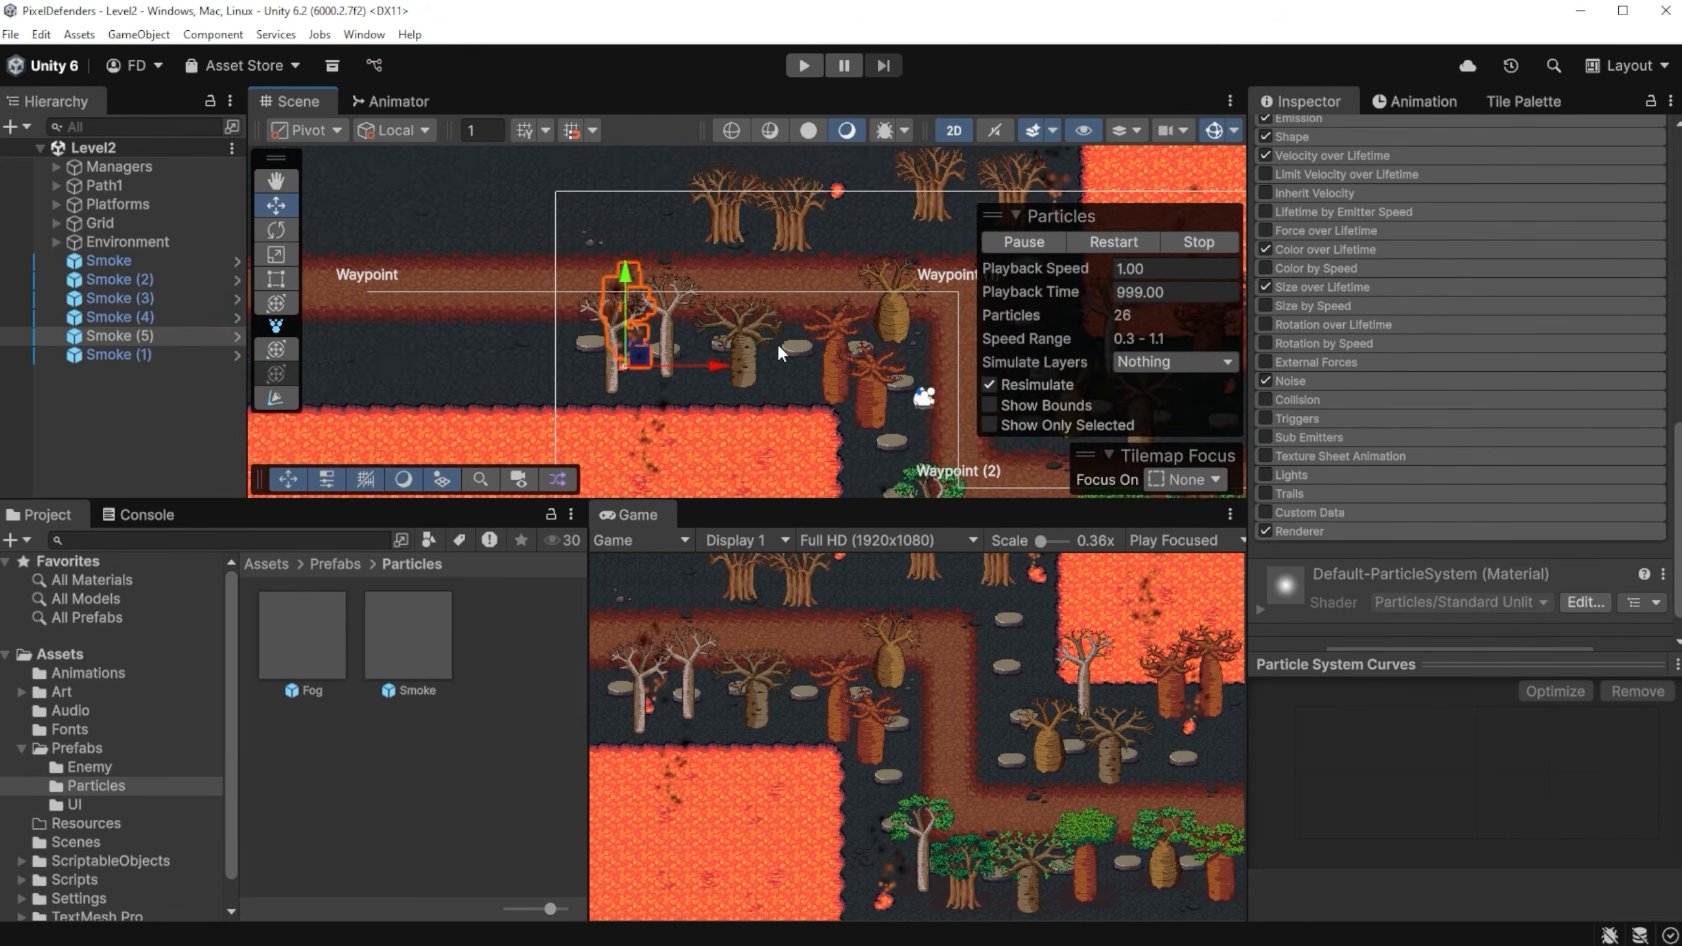
- Create an empty object named Particles in the Level2 scene
{"action": "double_click", "coordinate": [166, 298]}
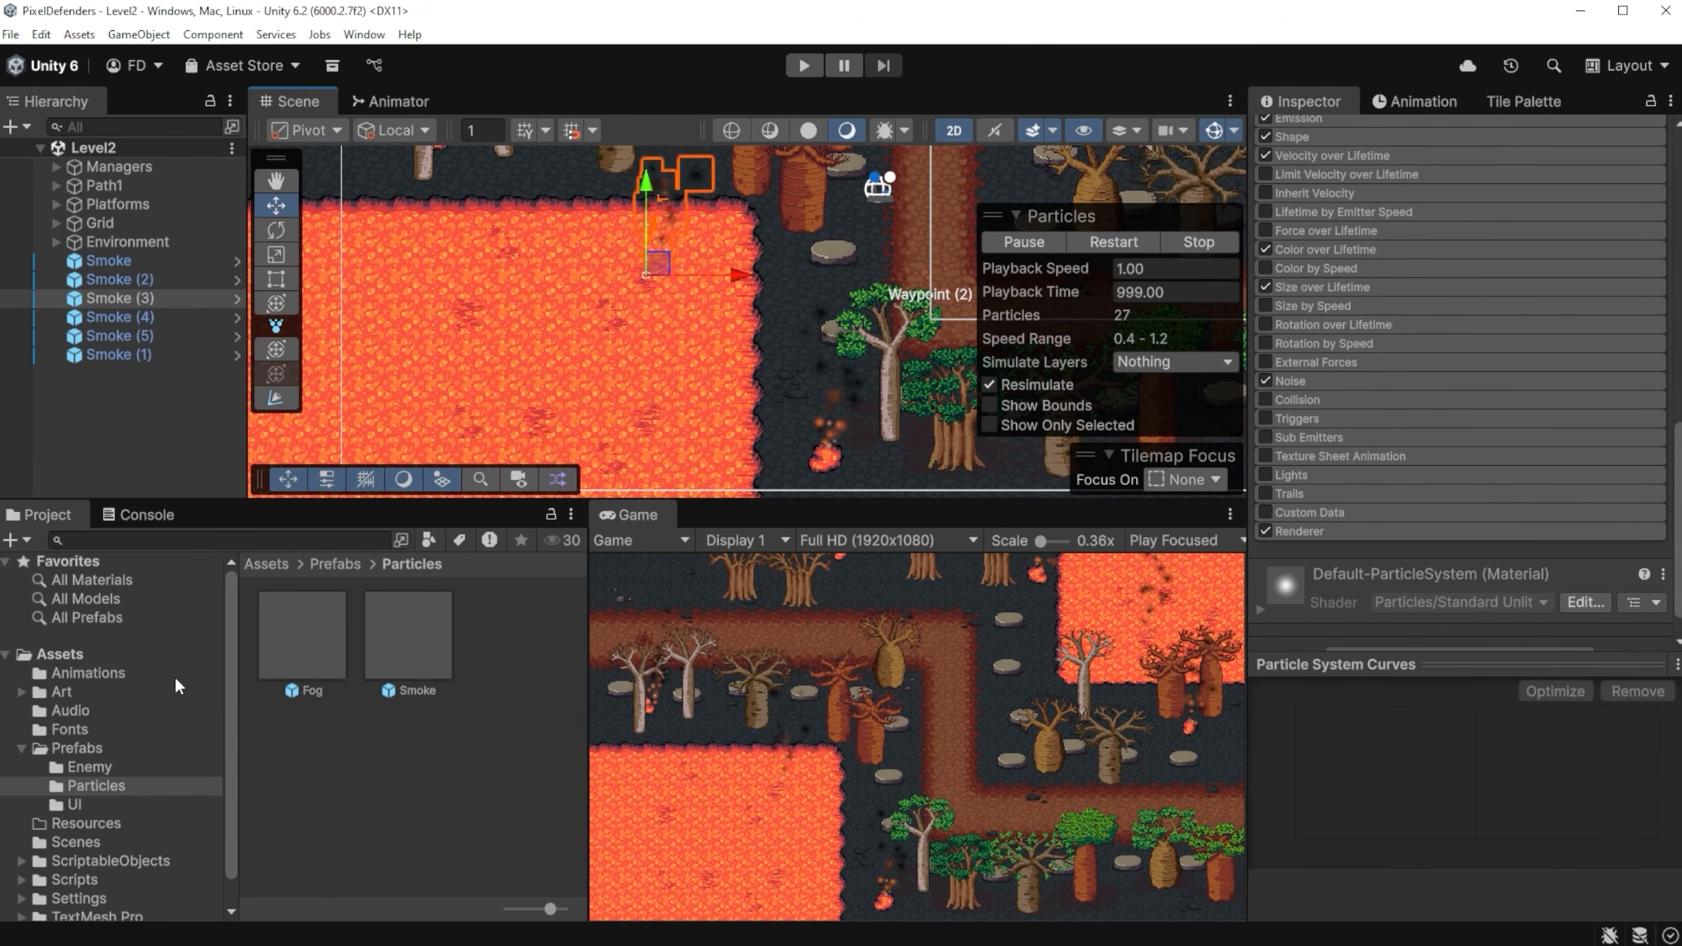
{"action": "right_click", "coordinate": [132, 434]}
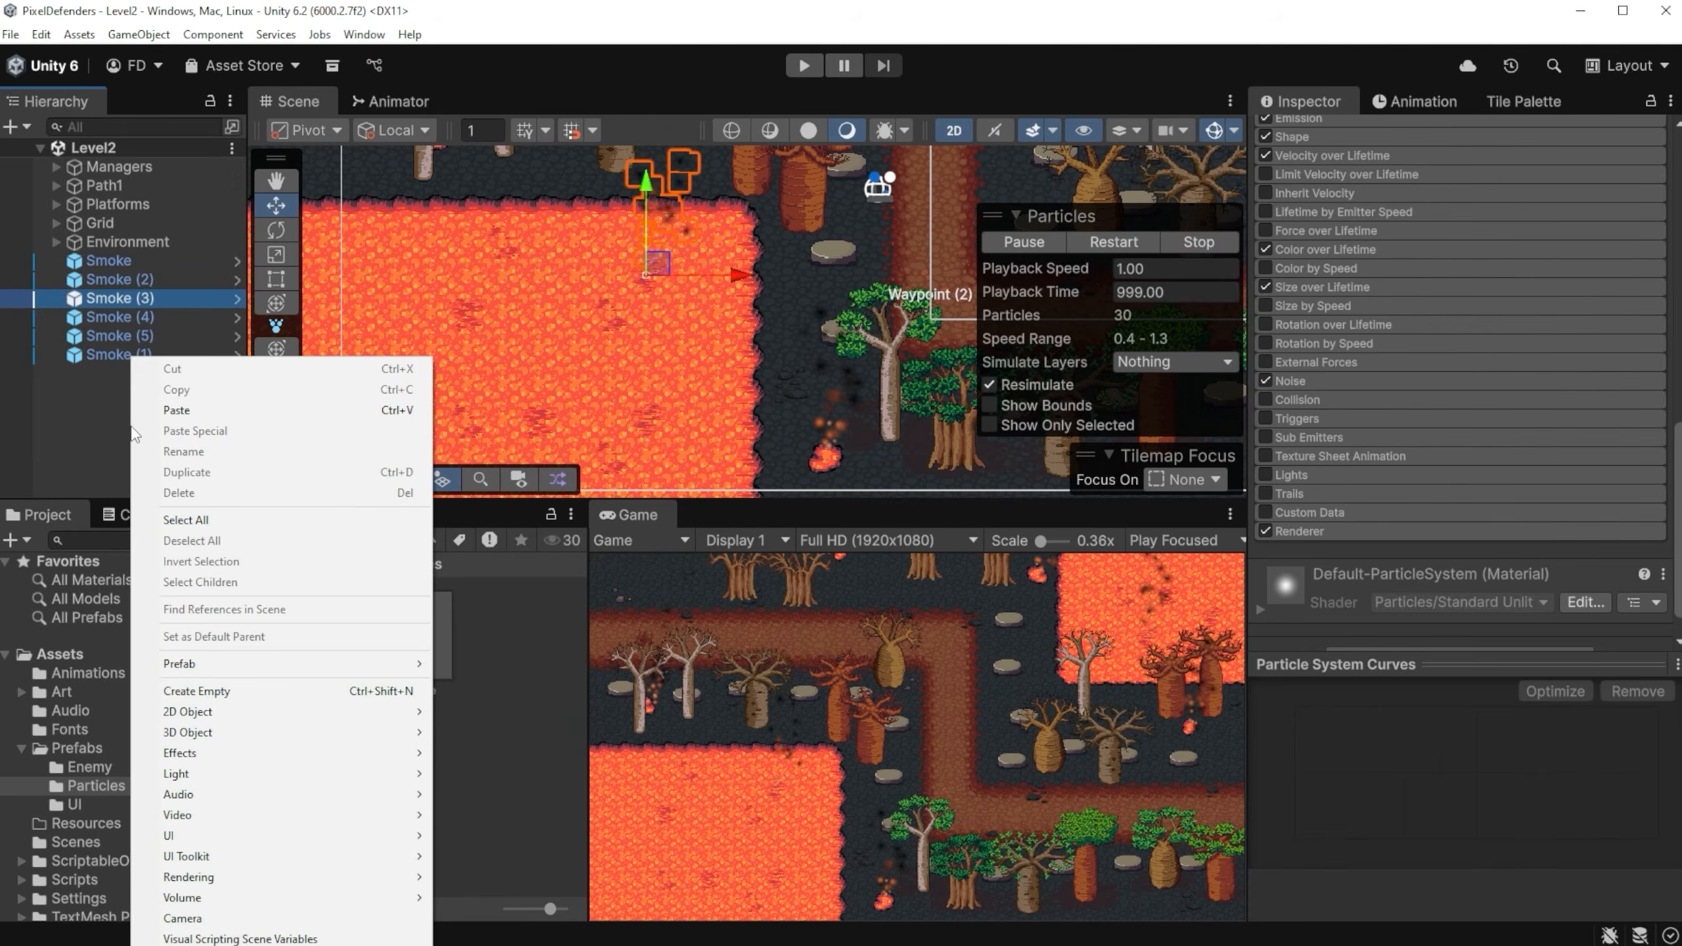
{"action": "left_click", "coordinate": [221, 692]}
{"action": "type", "text": "Particles"}
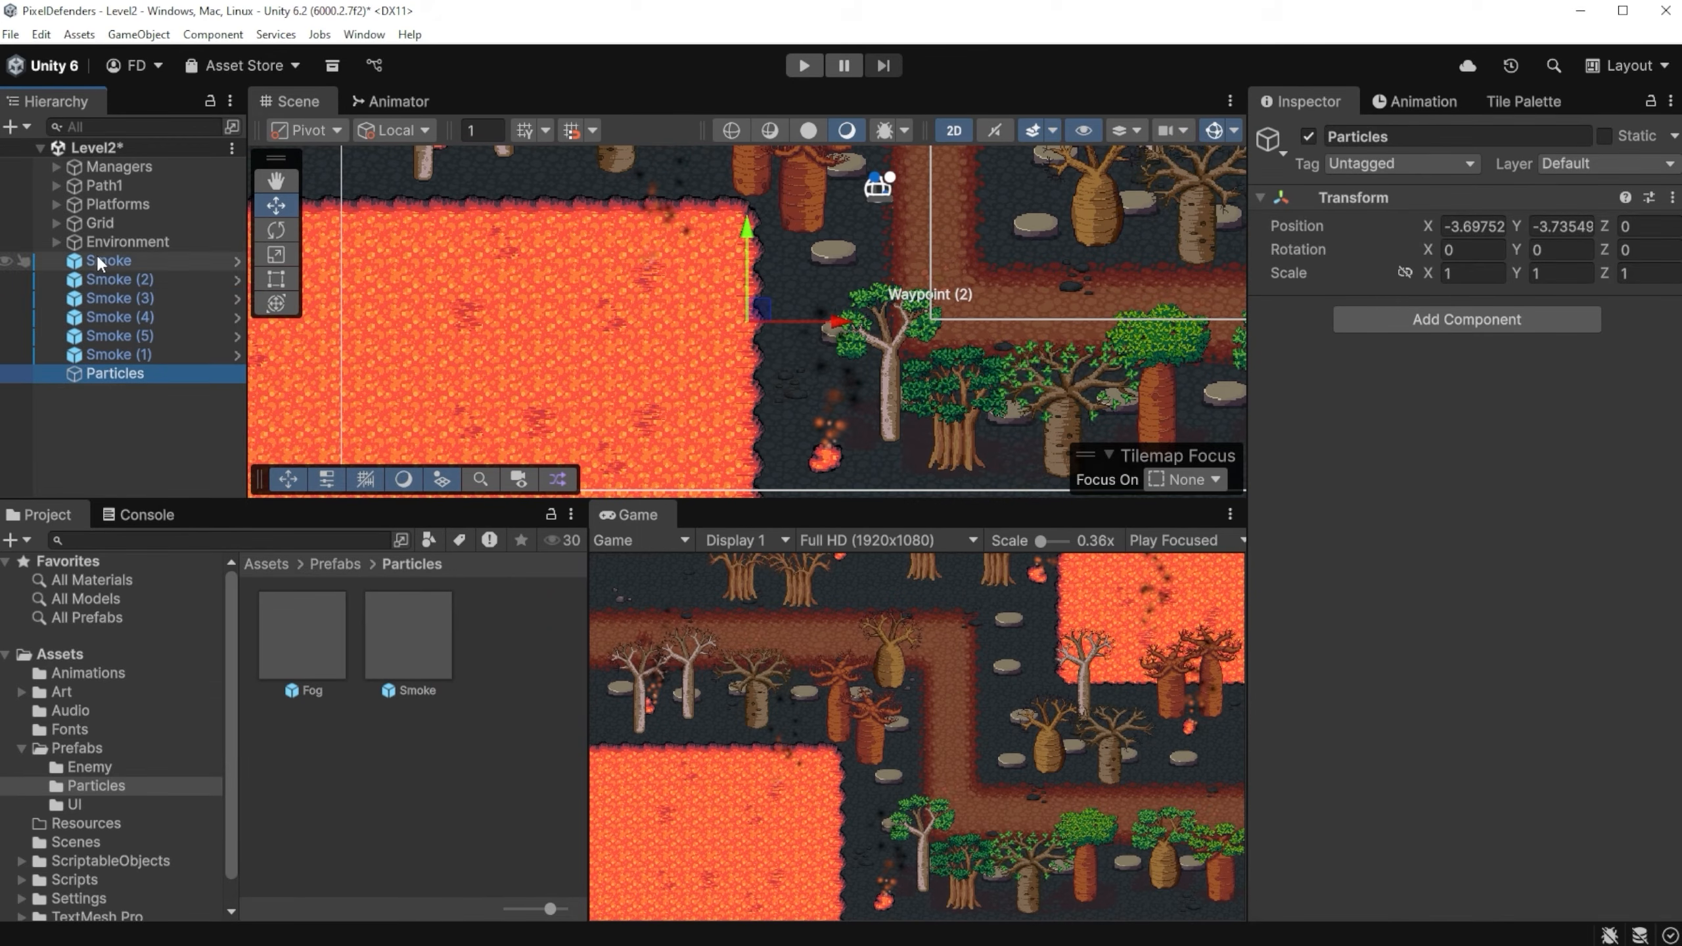
- Parent all six Smoke objects to the Particles object, collapse the group and save the scene
{"action": "left_click", "coordinate": [96, 260]}
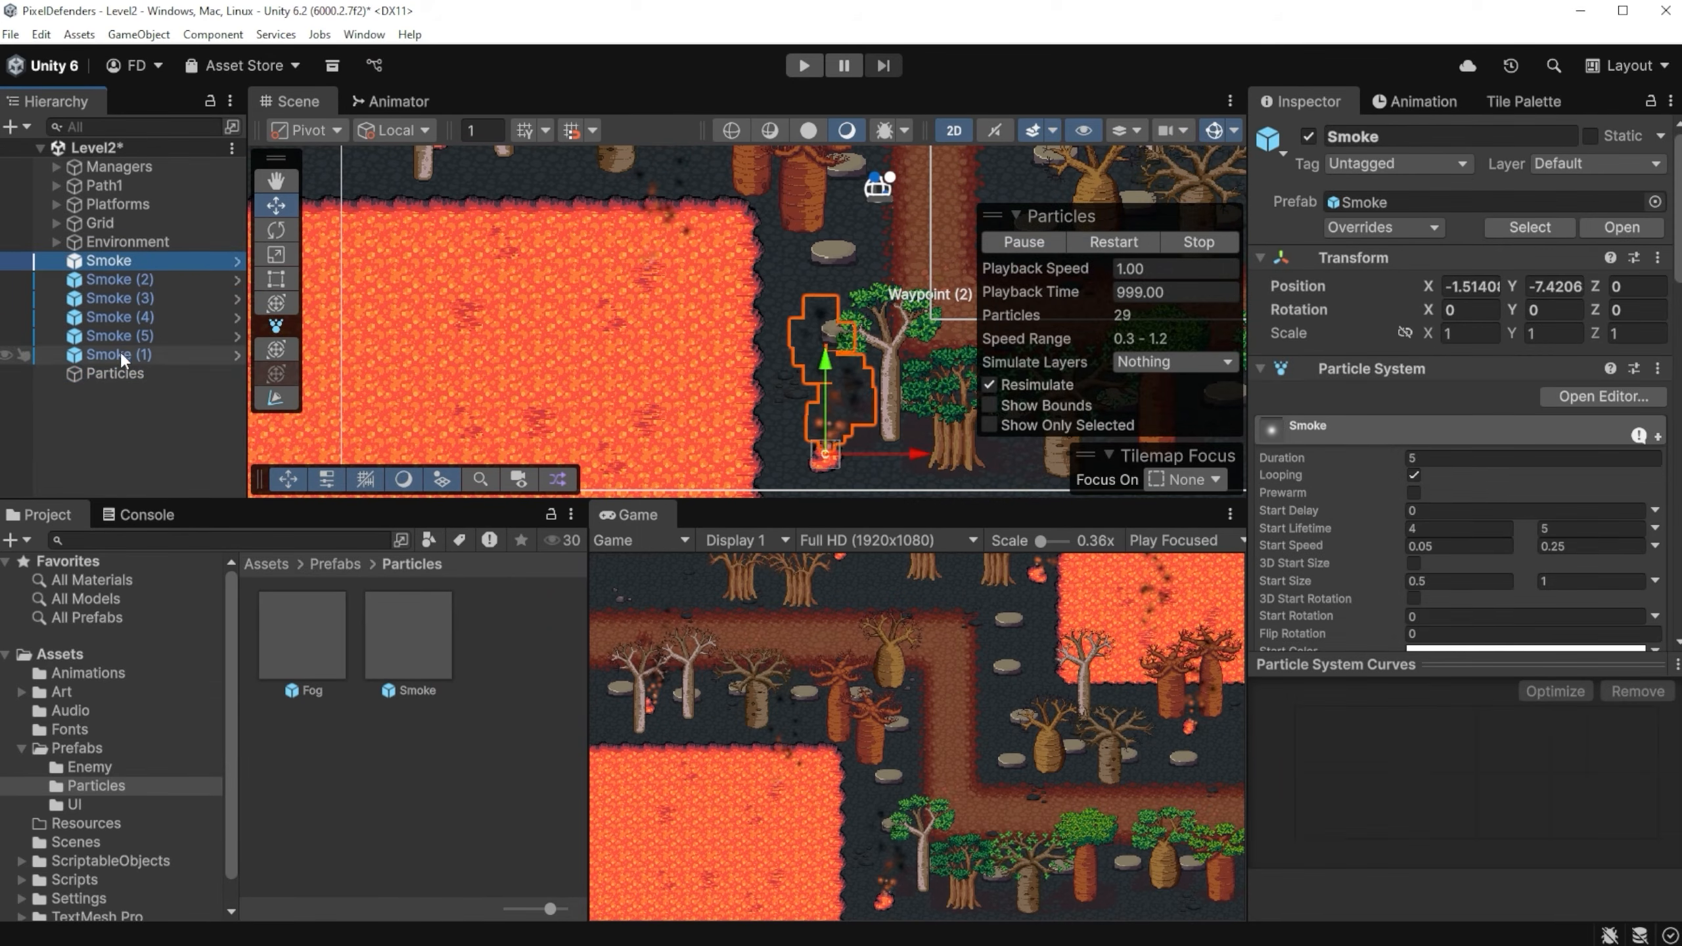
{"action": "left_click", "coordinate": [120, 351], "text": "shift"}
{"action": "left_click_drag", "start_coordinate": [119, 353], "coordinate": [119, 373]}
{"action": "left_click", "coordinate": [58, 260]}
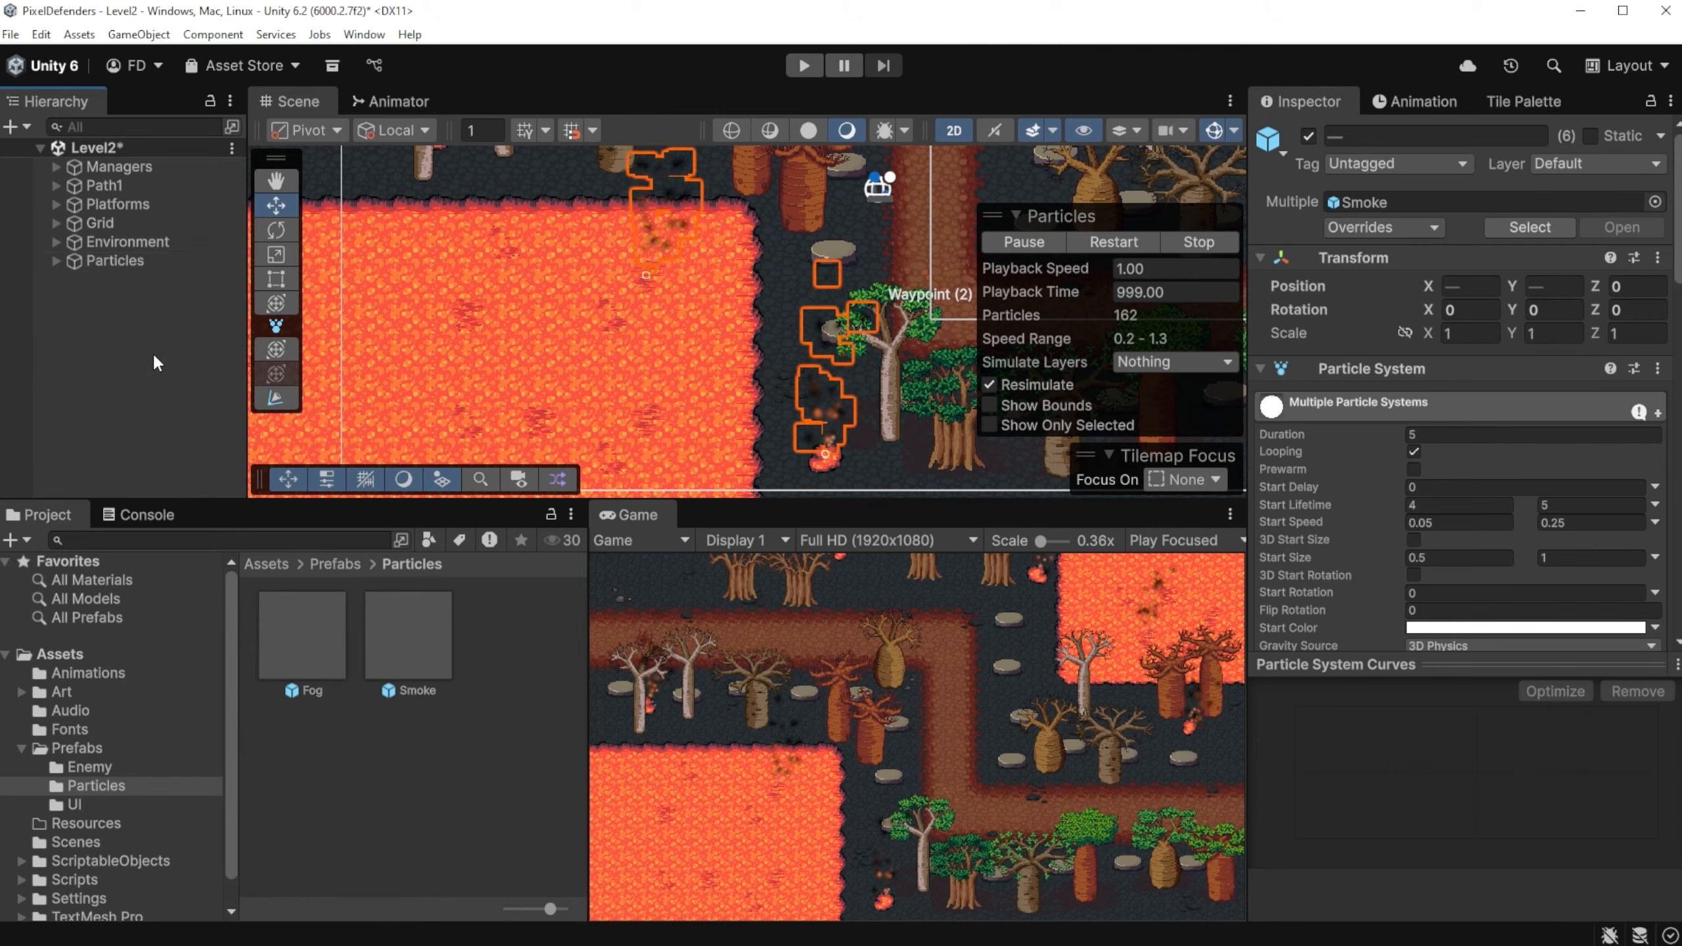
{"action": "key", "text": "ctrl+s"}
- Open the MainMenu scene and move Level2 to the first position in the LevelManager's All Levels list
{"action": "scroll", "coordinate": [86, 761], "scroll_direction": "down", "scroll_amount": 1}
{"action": "left_click", "coordinate": [74, 812]}
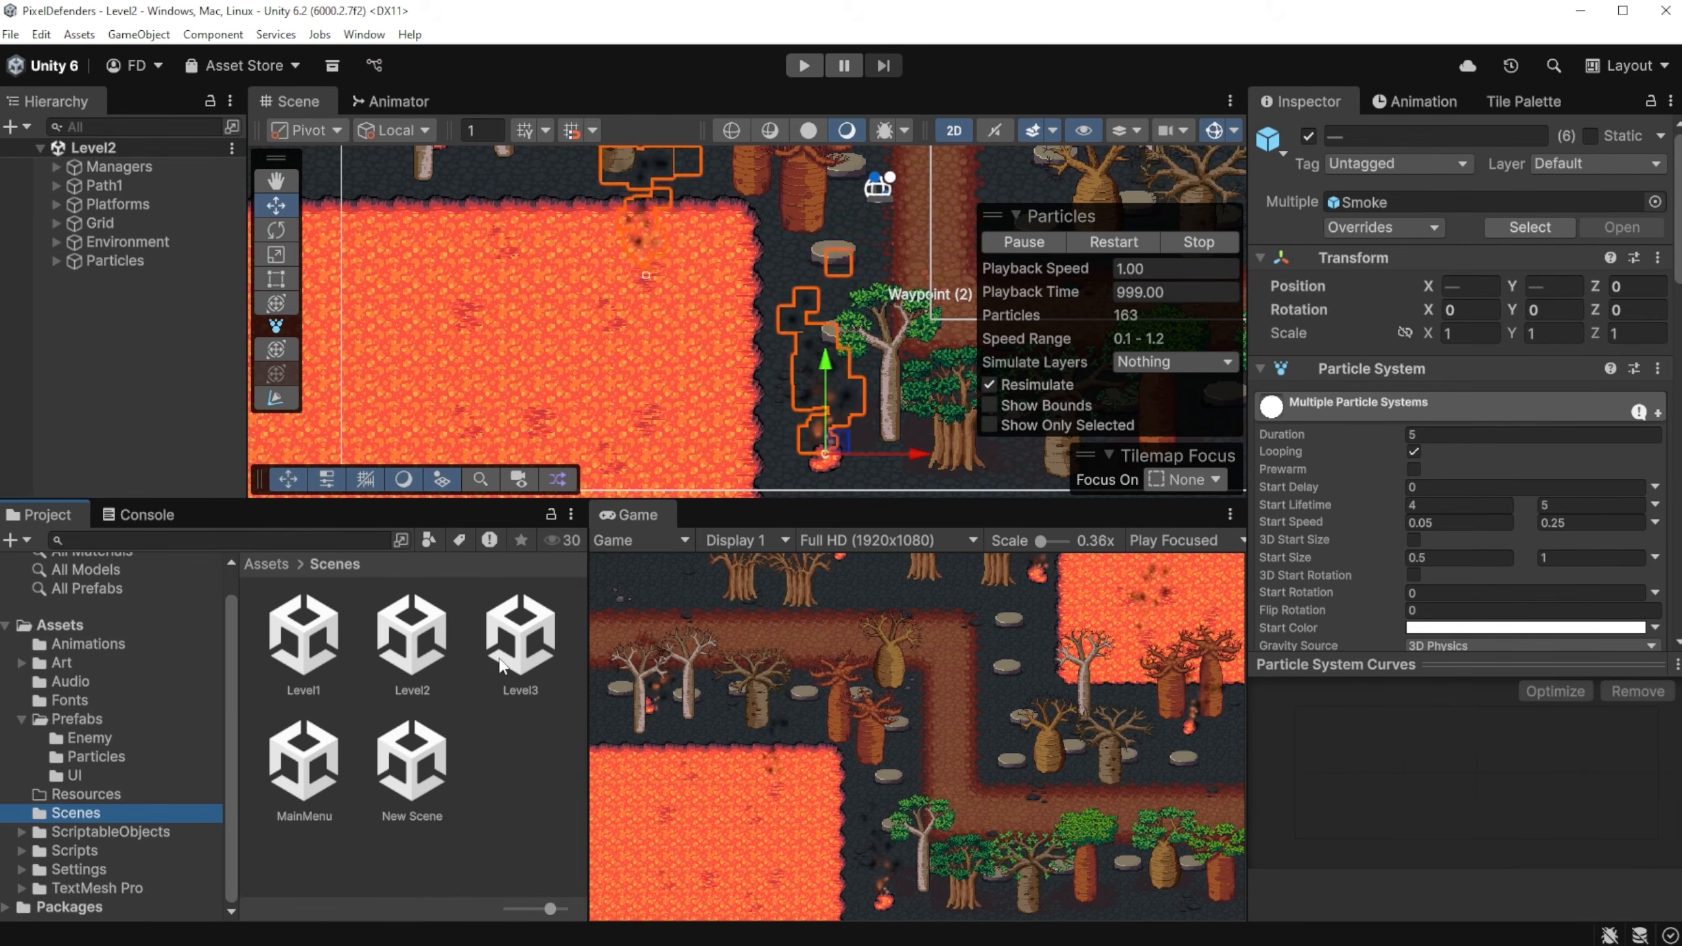
{"action": "double_click", "coordinate": [320, 758]}
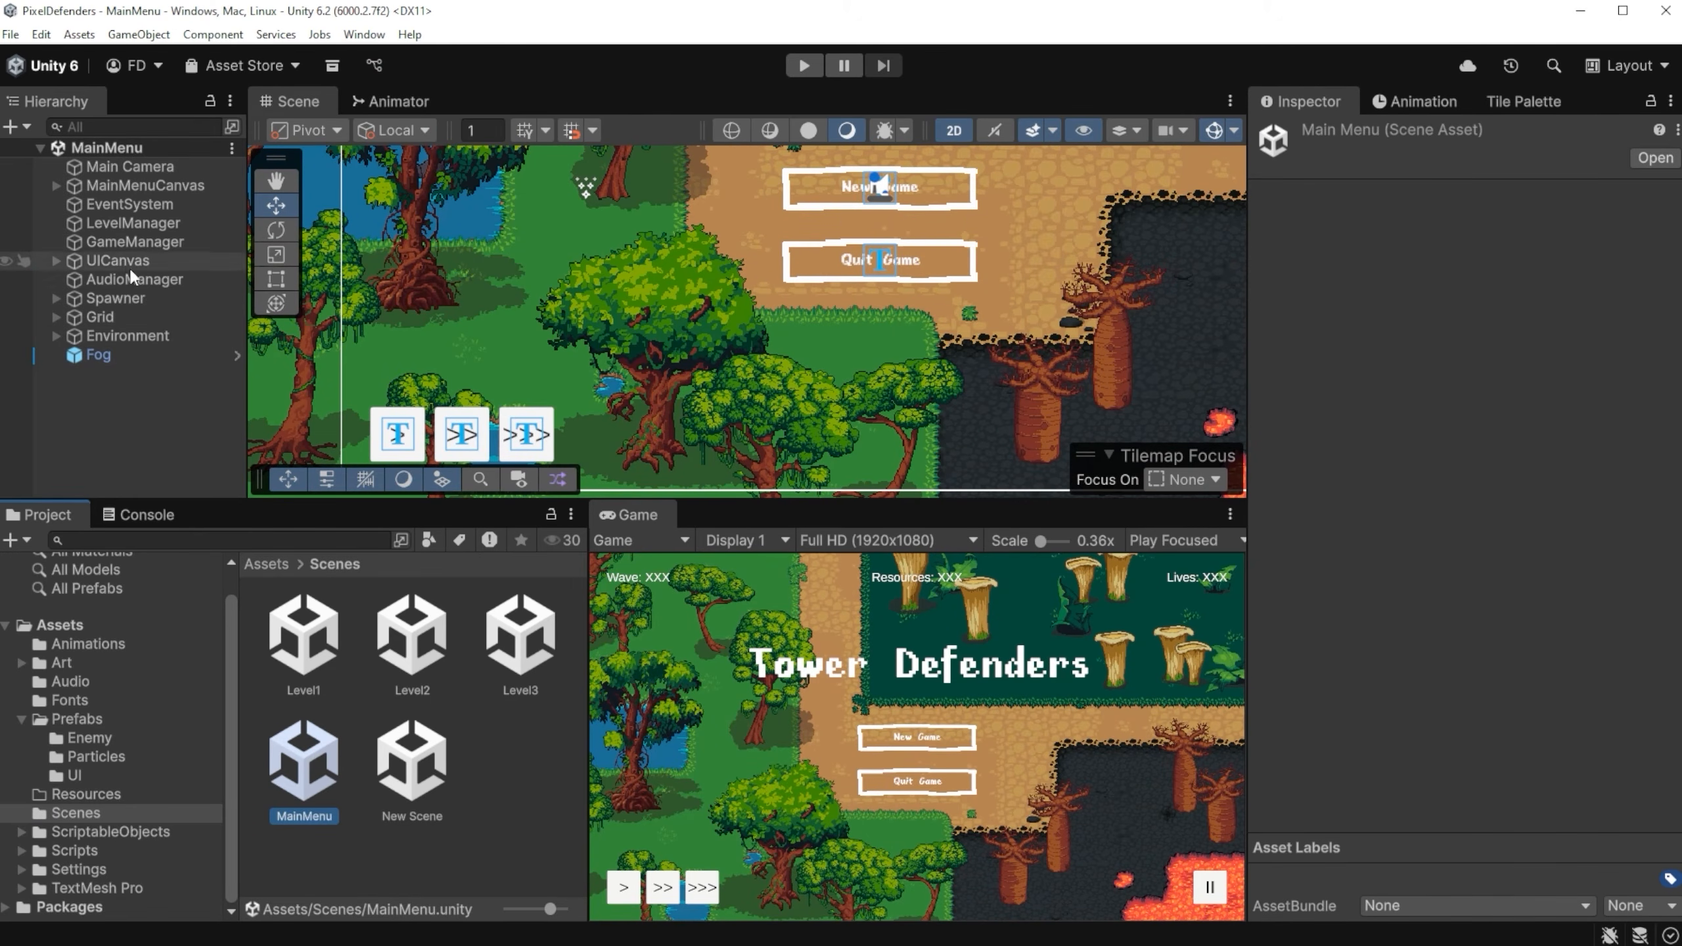
{"action": "left_click", "coordinate": [126, 223]}
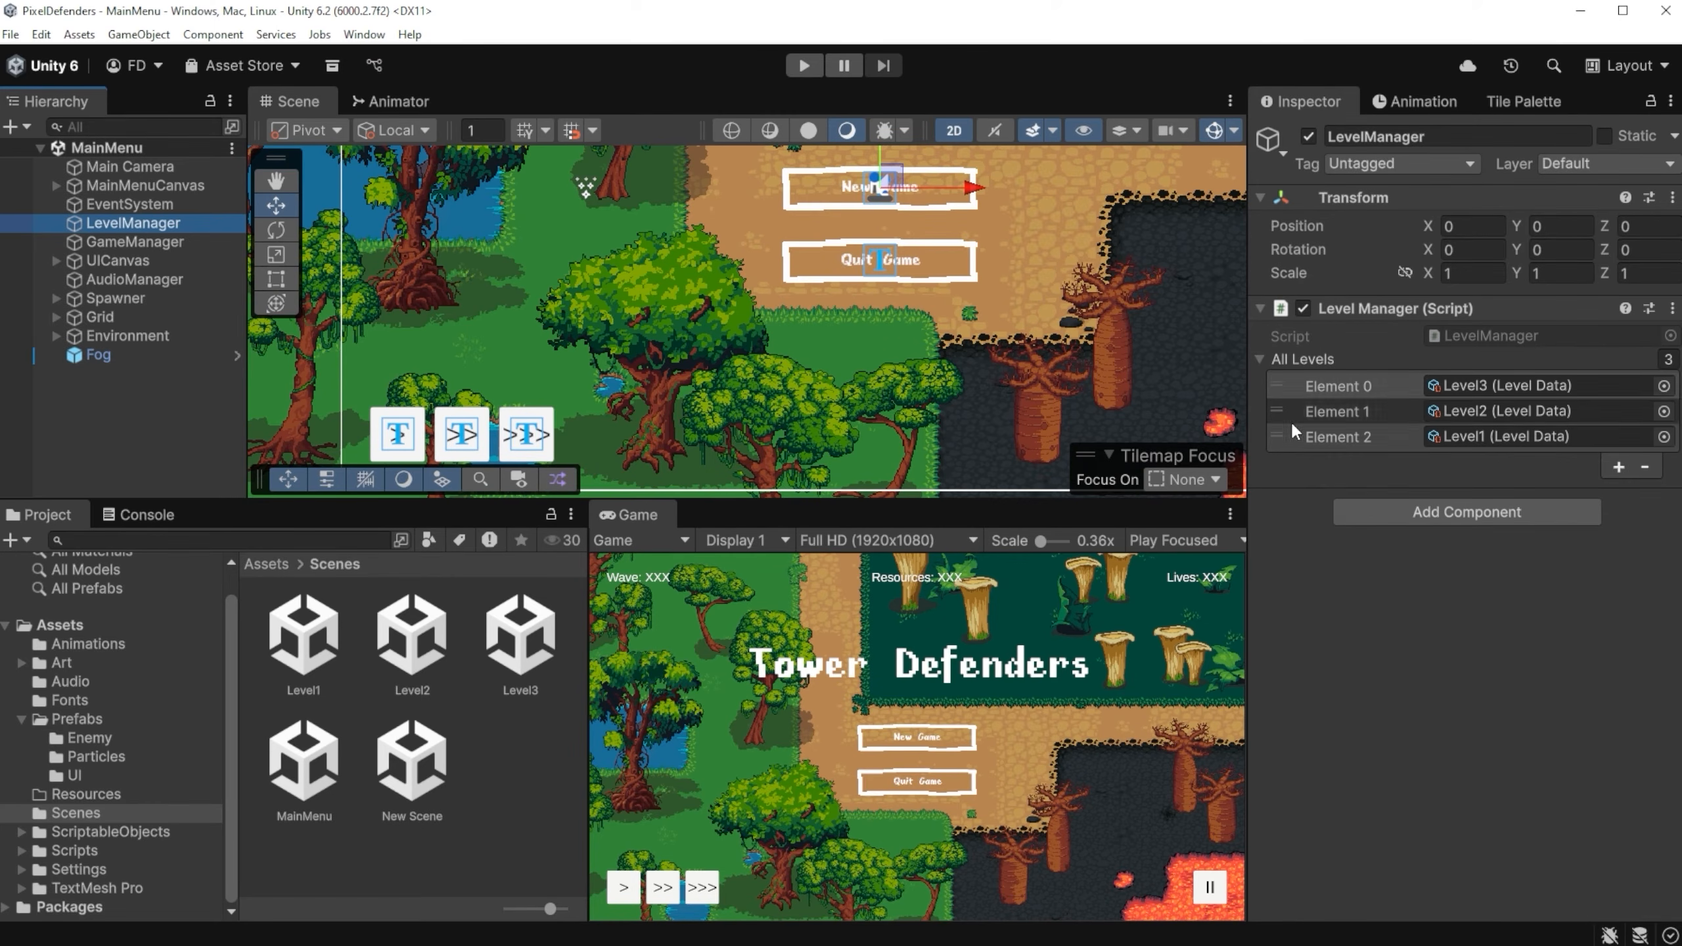
{"action": "left_click_drag", "start_coordinate": [1269, 410], "coordinate": [1285, 381]}
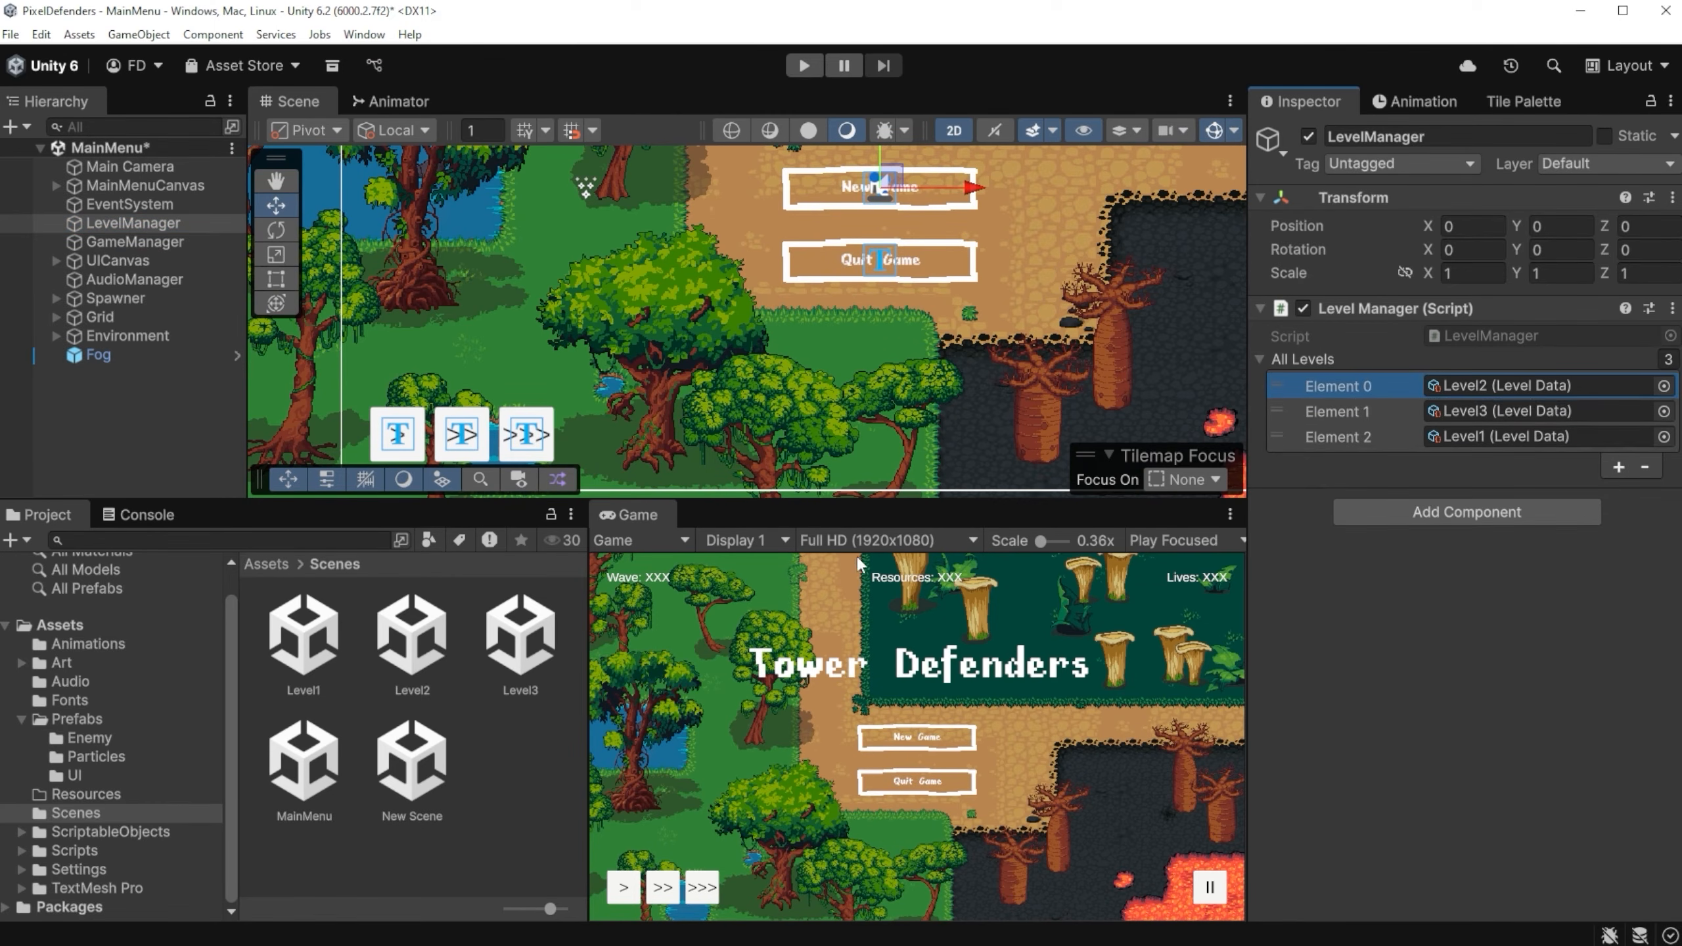
- Place the Smoke prefab in the MainMenu scene on the flame at the corner of the lava pool
{"action": "middle_click_drag", "start_coordinate": [1055, 497], "coordinate": [865, 486]}
{"action": "left_click", "coordinate": [96, 754]}
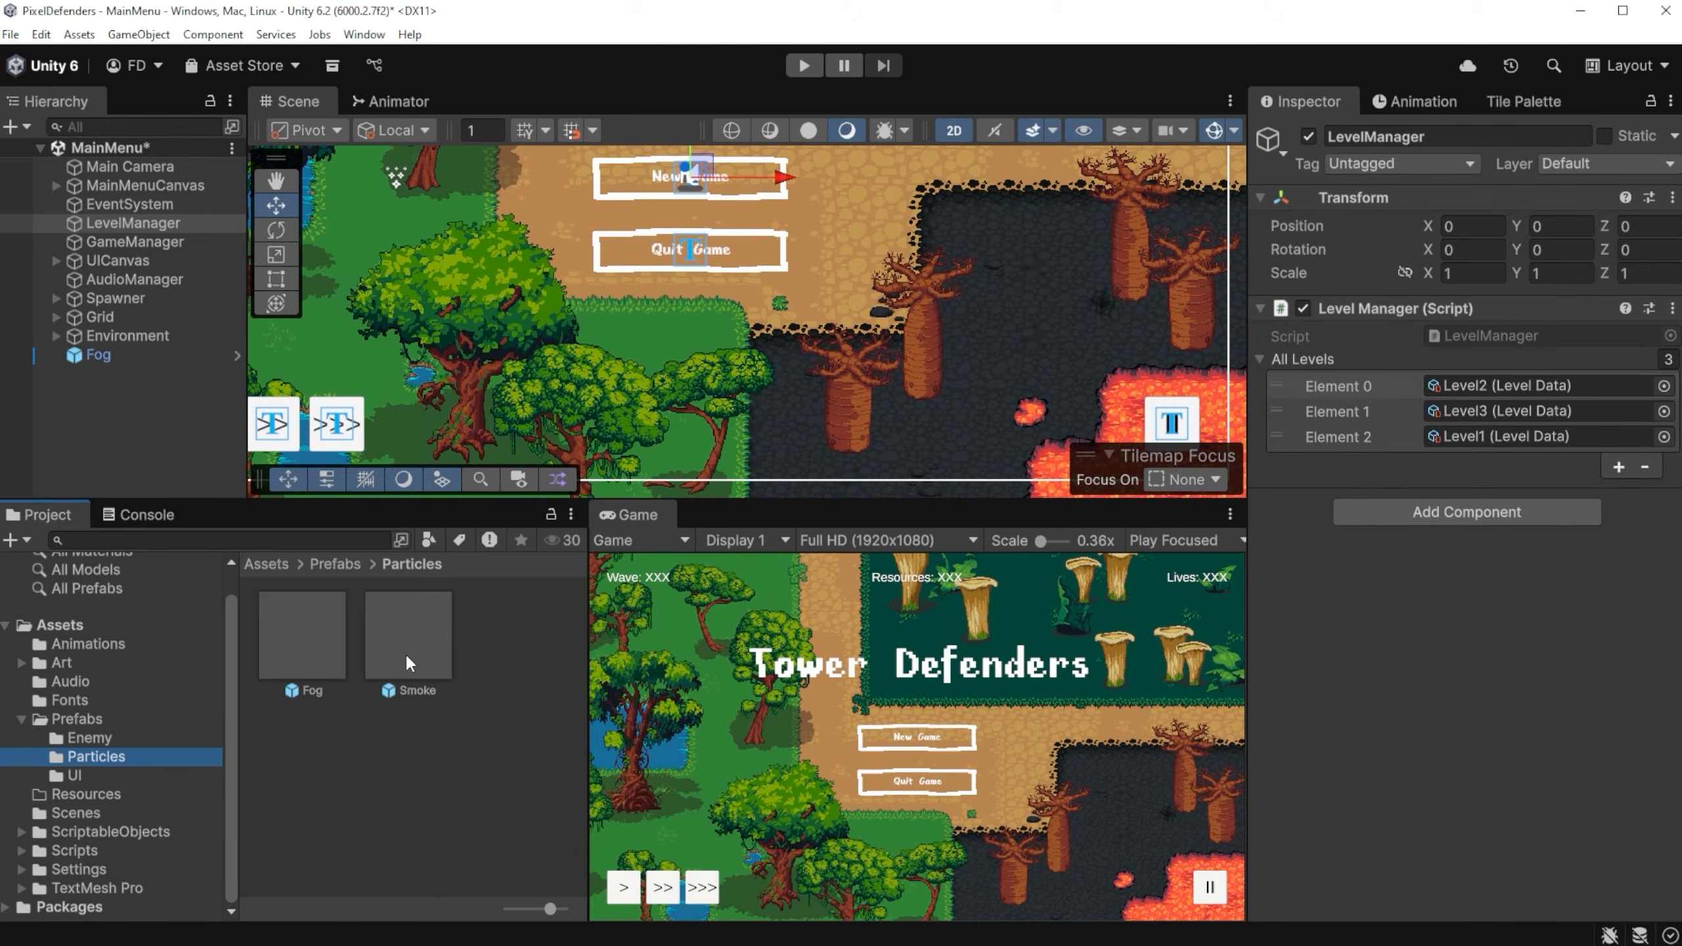
{"action": "left_click_drag", "start_coordinate": [405, 652], "coordinate": [1030, 407]}
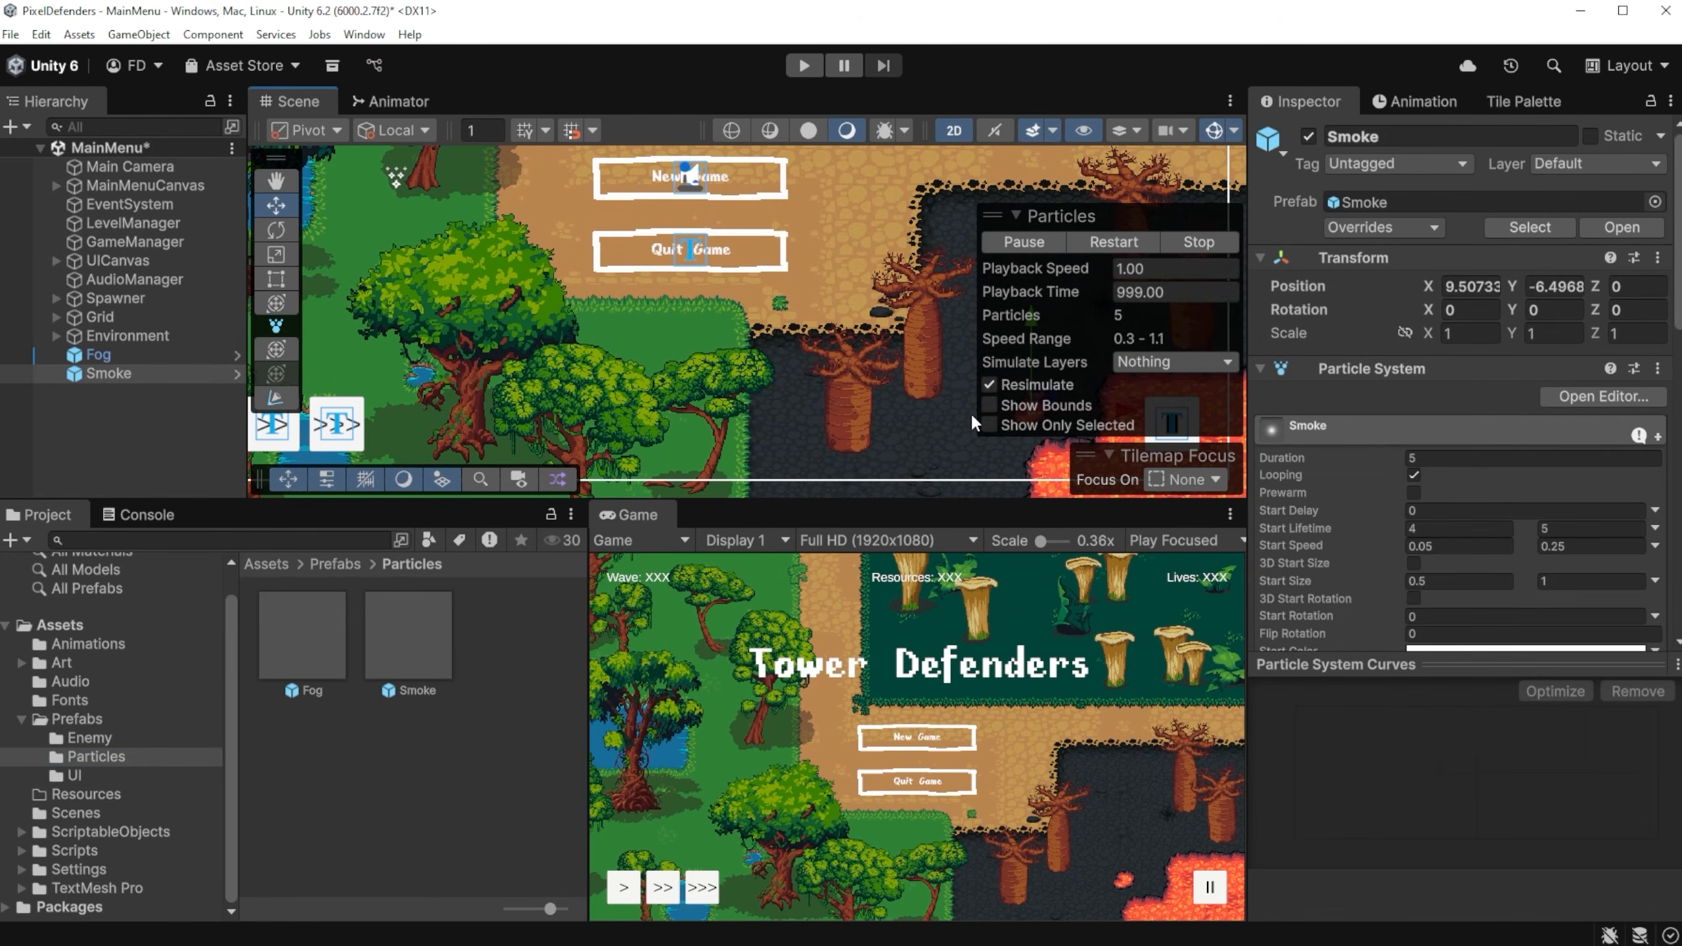
{"action": "middle_click_drag", "start_coordinate": [969, 412], "coordinate": [639, 402]}
- Set the MainMenu Smoke object's particle renderer to the UI sorting layer with an order in layer of -1
{"action": "left_click", "coordinate": [135, 375]}
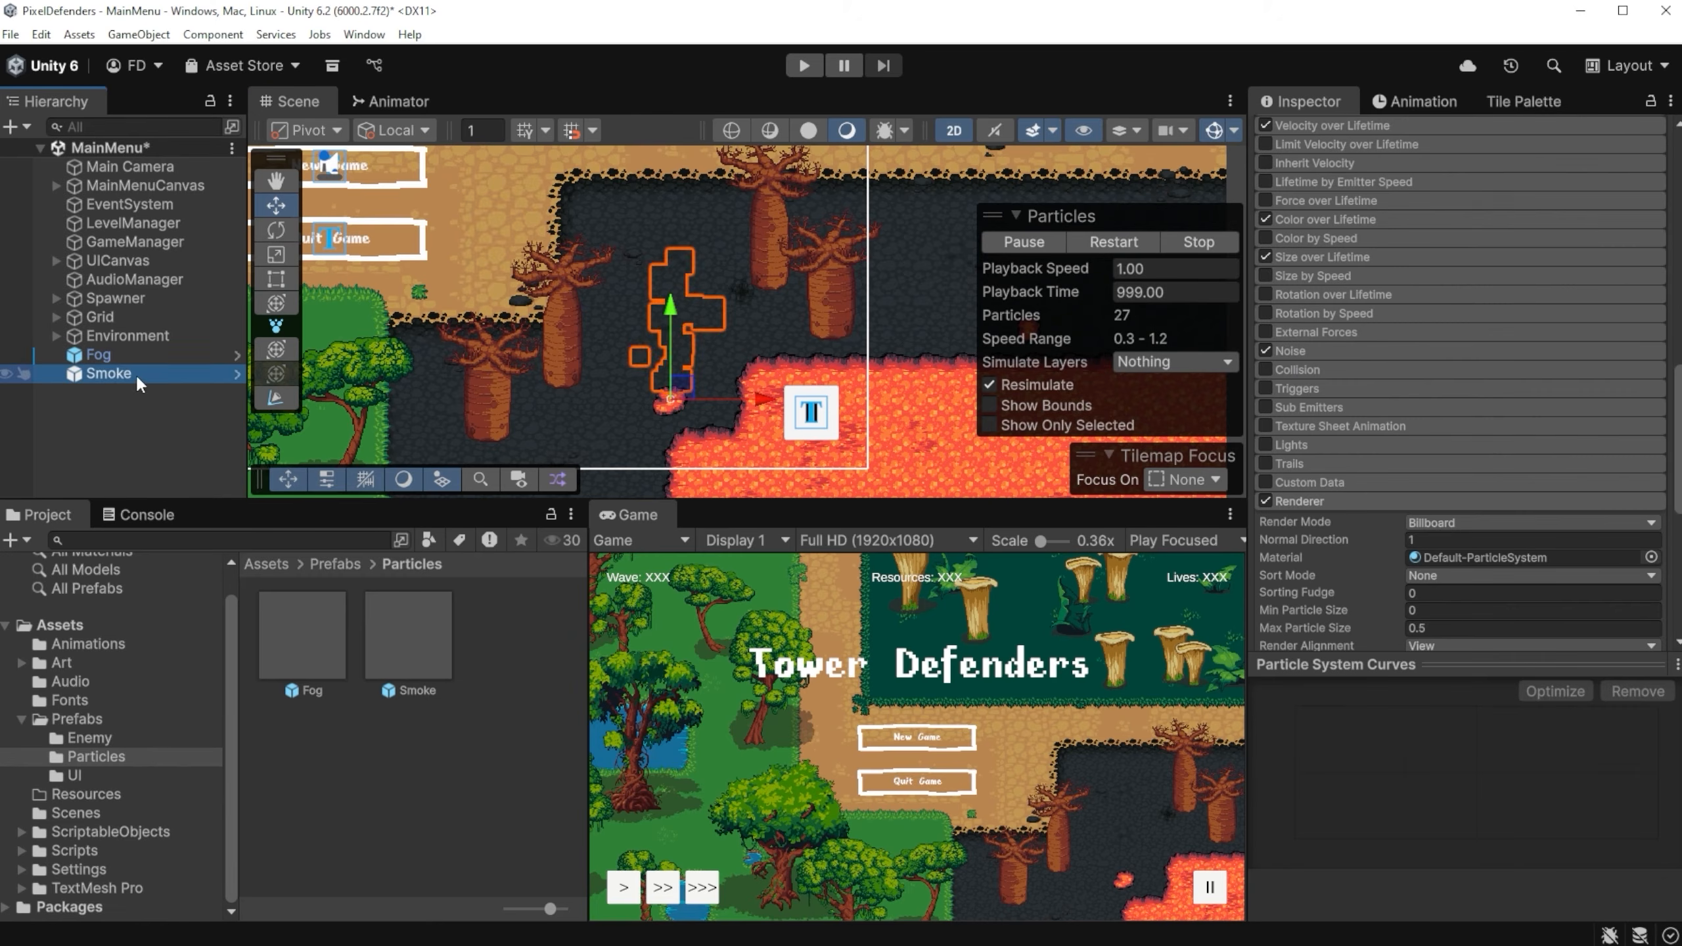
{"action": "scroll", "coordinate": [1339, 574], "scroll_direction": "down", "scroll_amount": 8}
{"action": "scroll", "coordinate": [1369, 460], "scroll_direction": "up", "scroll_amount": 3}
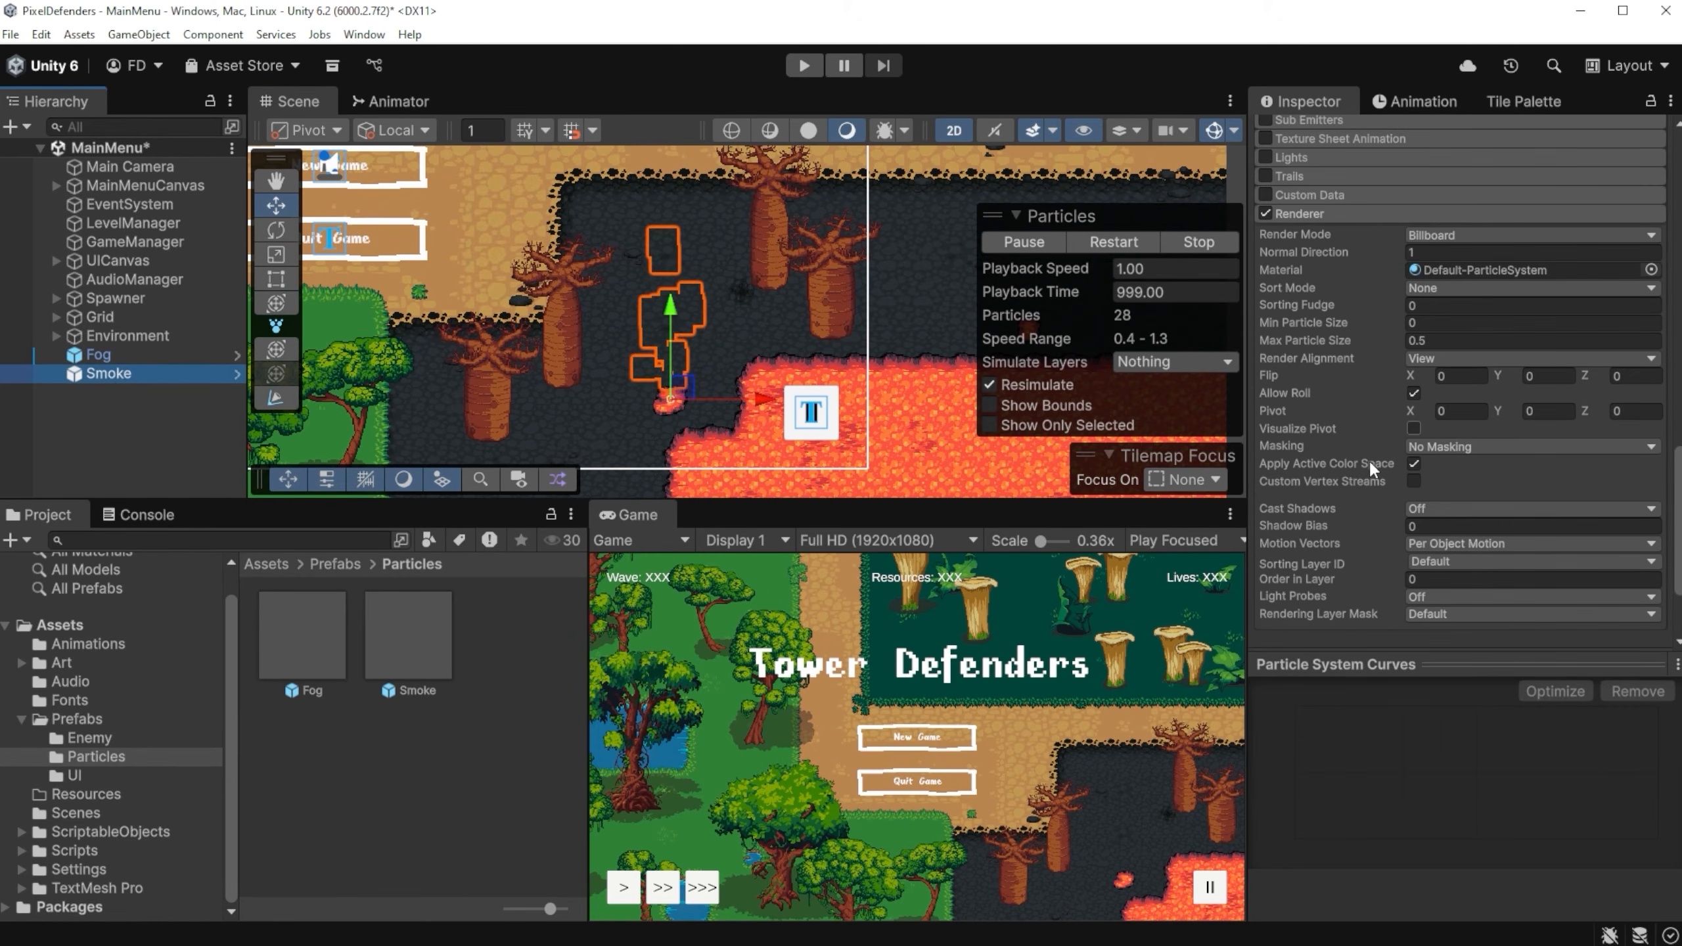
{"action": "left_click", "coordinate": [1457, 562]}
{"action": "left_click", "coordinate": [1444, 692]}
{"action": "left_click", "coordinate": [1435, 579]}
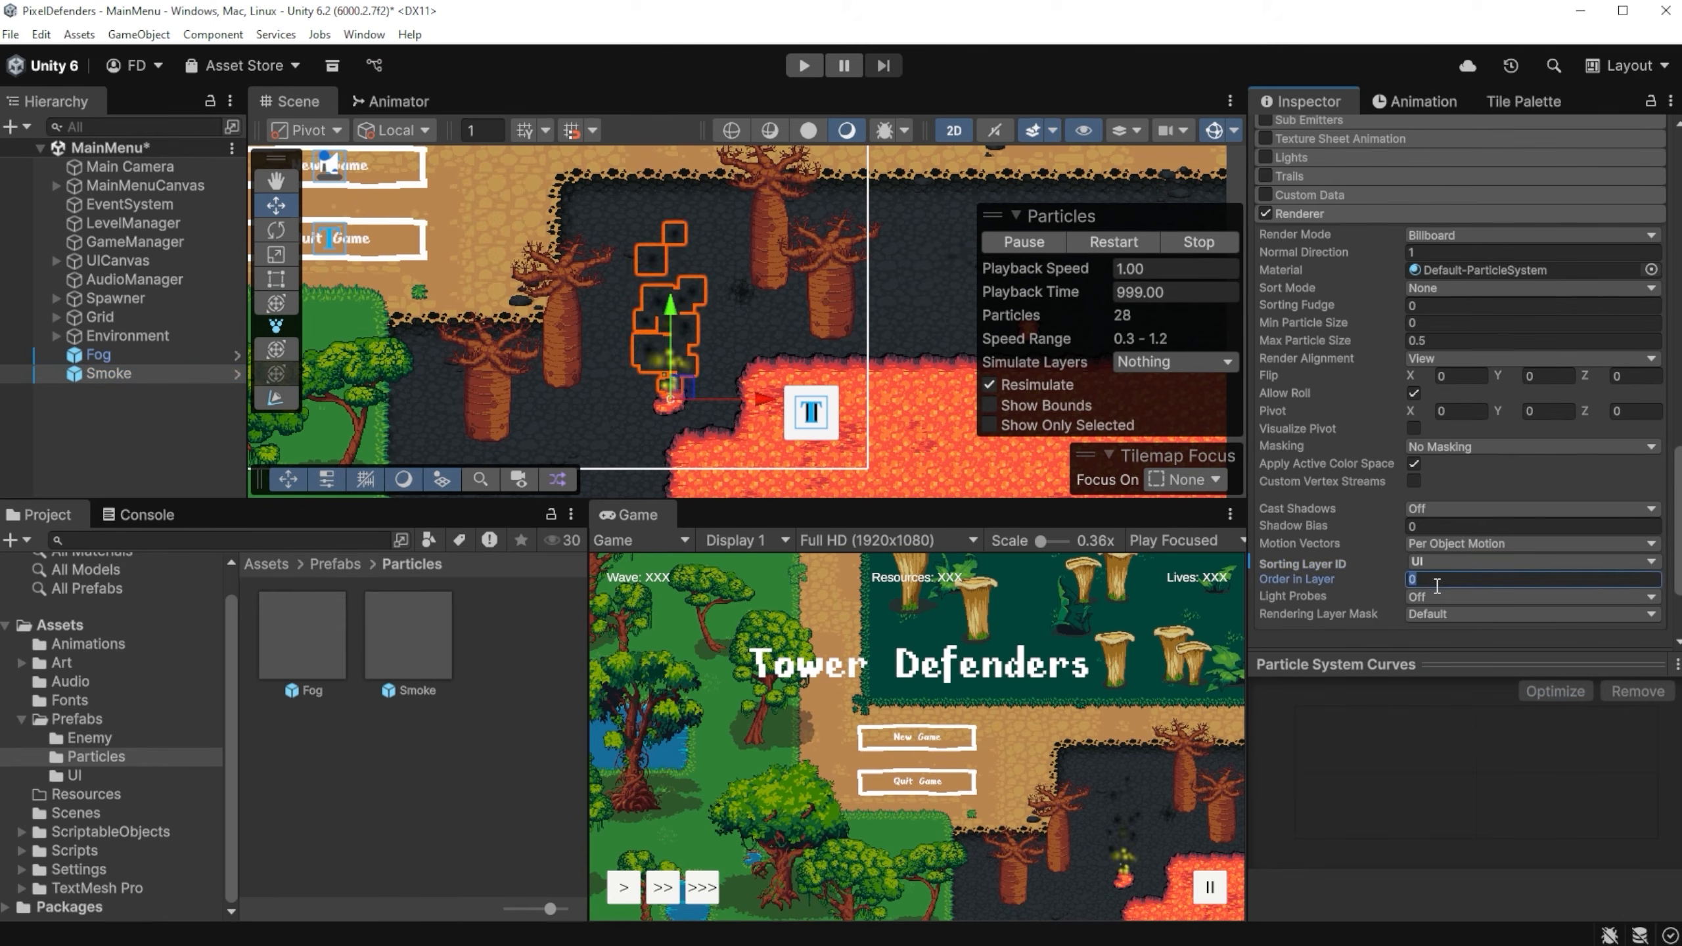
{"action": "type", "text": "-1"}
- Recolor the yellow key at 23.6% in Smoke's Color over Lifetime gradient with the orange sampled from the lava
{"action": "scroll", "coordinate": [1344, 399], "scroll_direction": "up", "scroll_amount": 5}
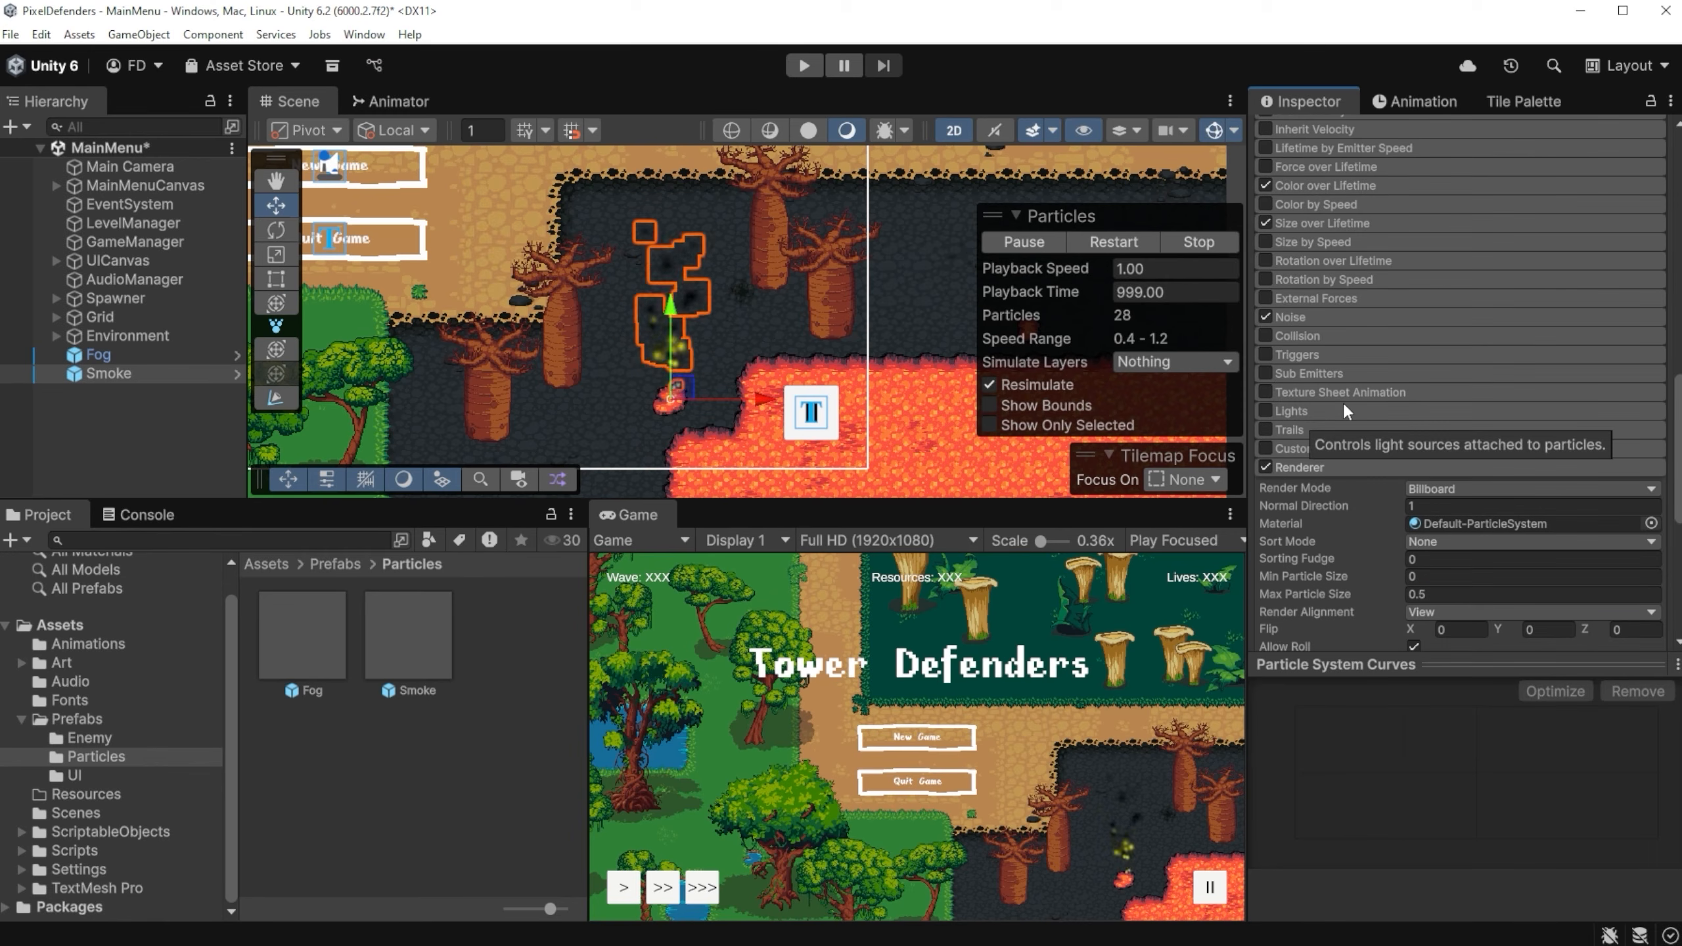
{"action": "left_click", "coordinate": [1339, 181]}
{"action": "left_click", "coordinate": [1482, 211]}
{"action": "left_click", "coordinate": [1079, 265]}
{"action": "left_click", "coordinate": [1175, 297]}
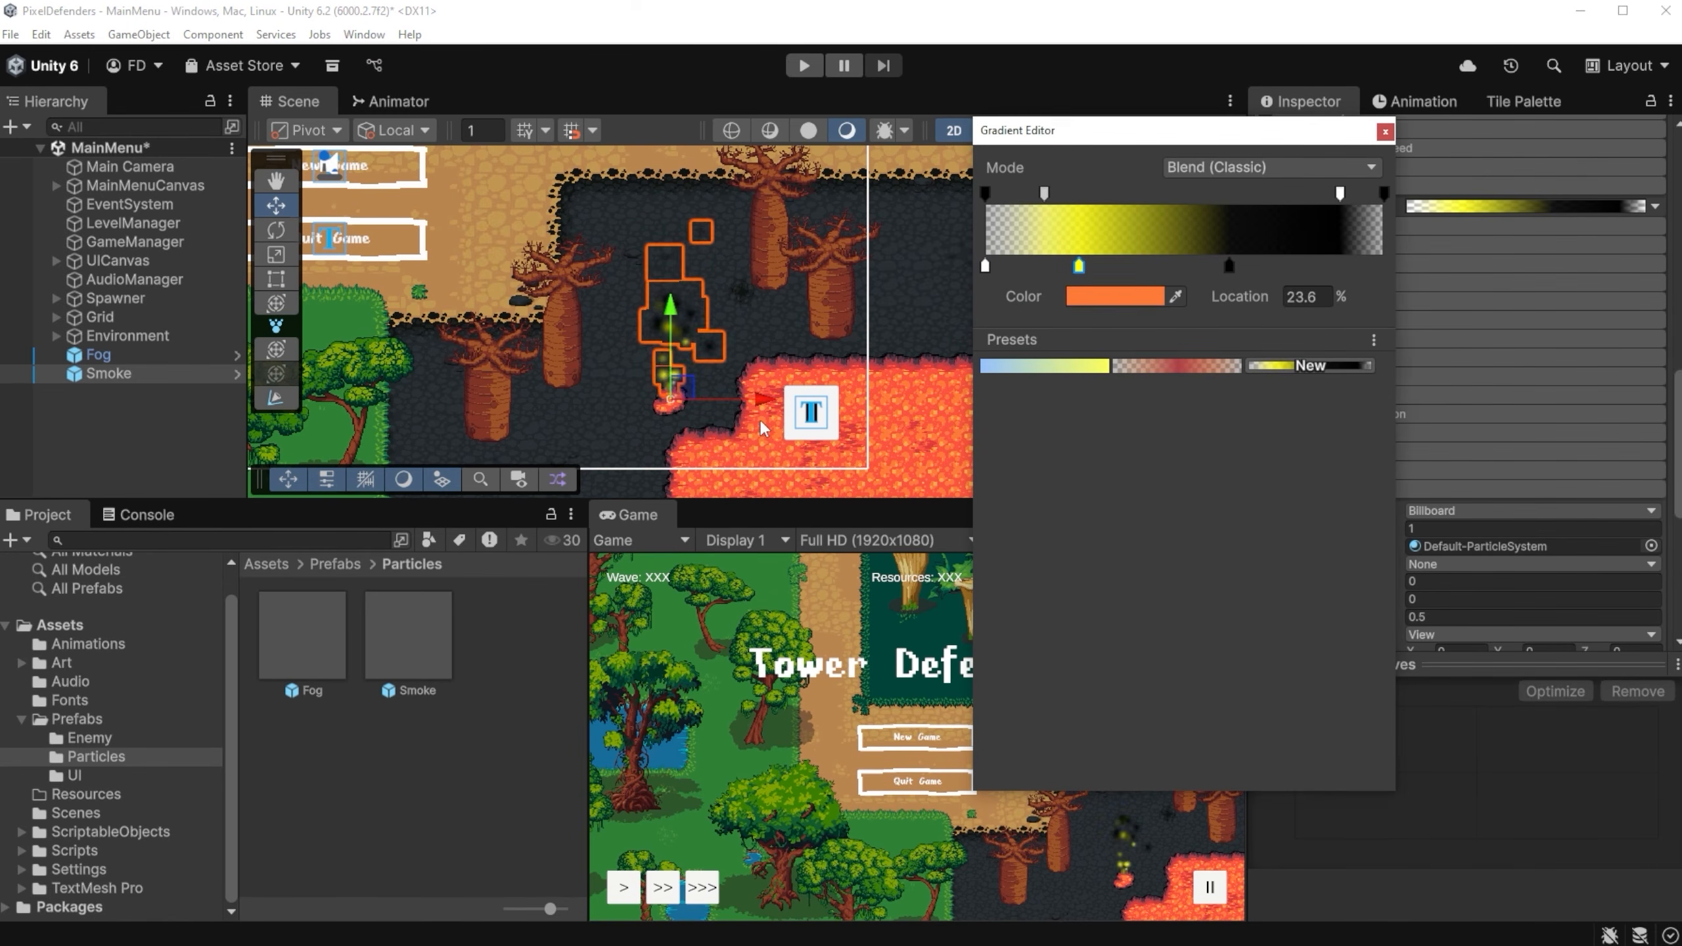
{"action": "left_click", "coordinate": [789, 489]}
{"action": "left_click", "coordinate": [1384, 132]}
- Duplicate the Smoke object and place the copy over the lava pool at about X 13.12, Y -8.15
{"action": "left_click", "coordinate": [176, 376]}
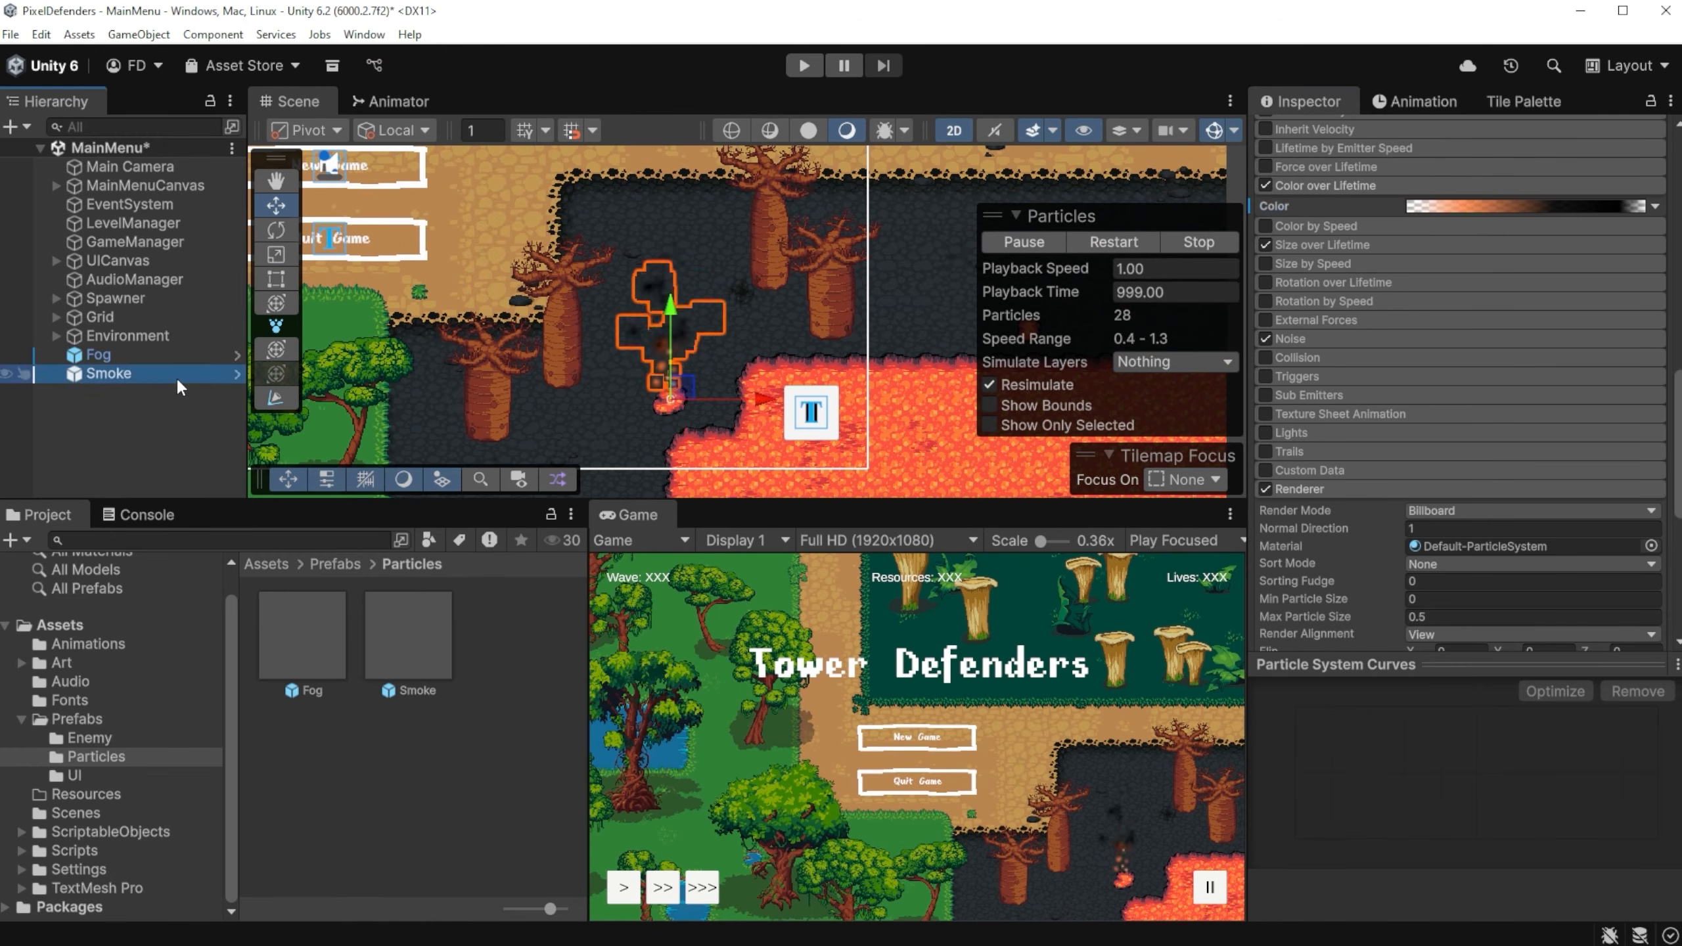
{"action": "key", "text": "ctrl+d"}
{"action": "left_click_drag", "start_coordinate": [692, 397], "coordinate": [701, 398]}
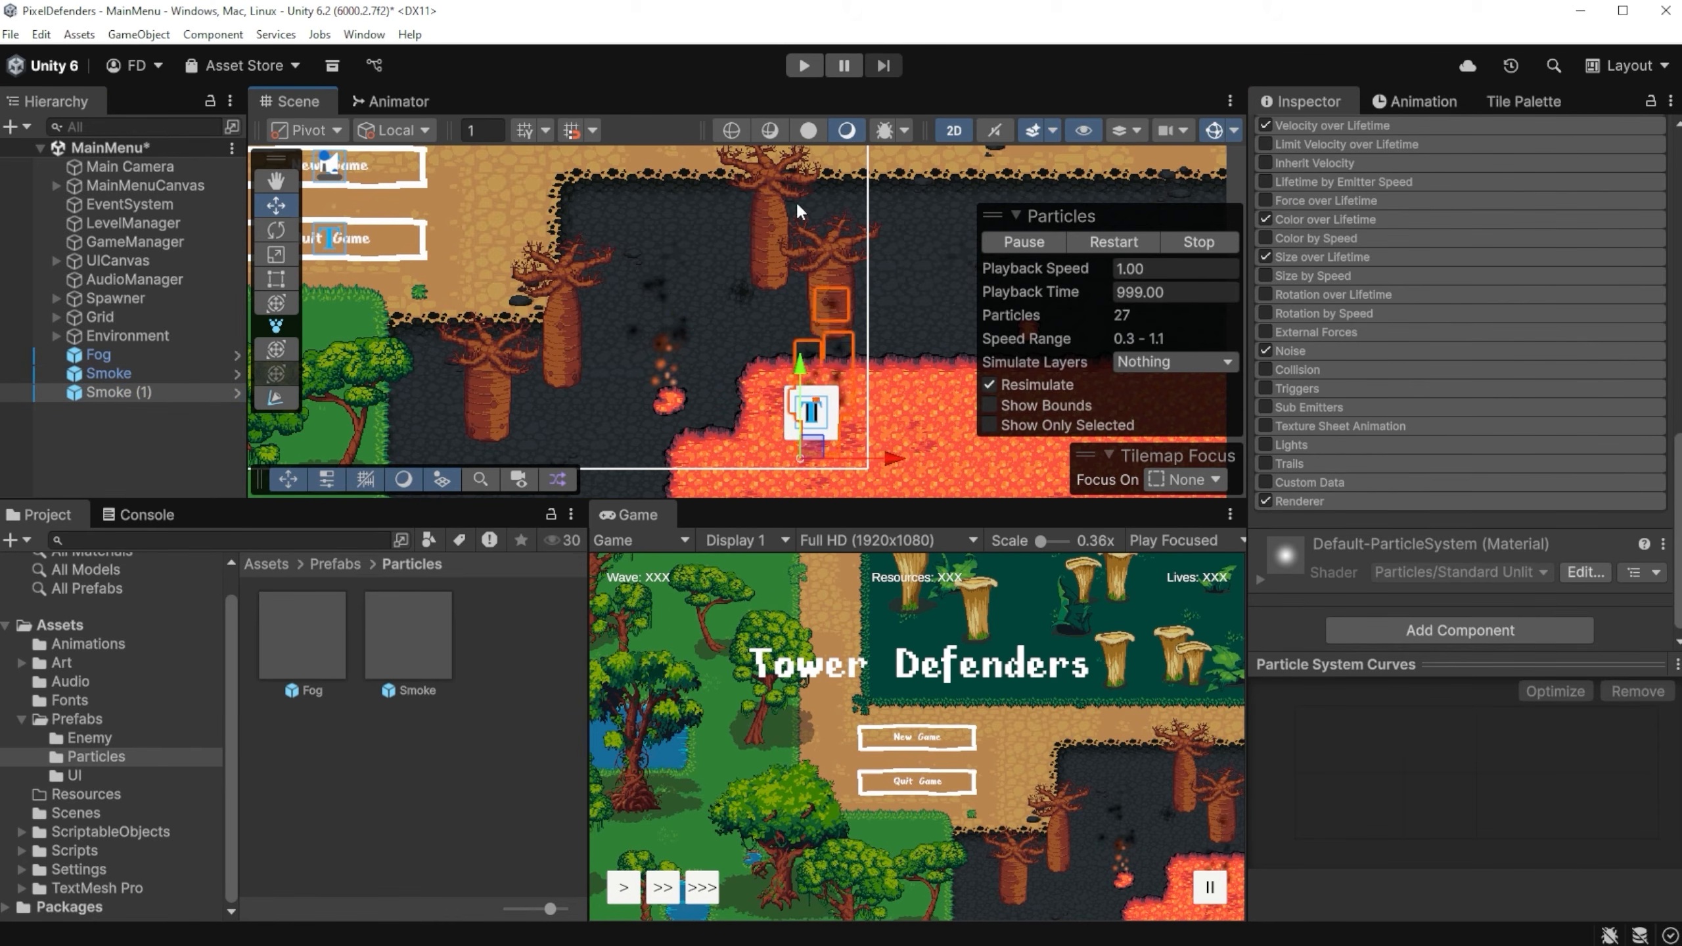
- Run the MainMenu scene, maximize the Game view to check the smoke, and start a new game
{"action": "left_click", "coordinate": [803, 65]}
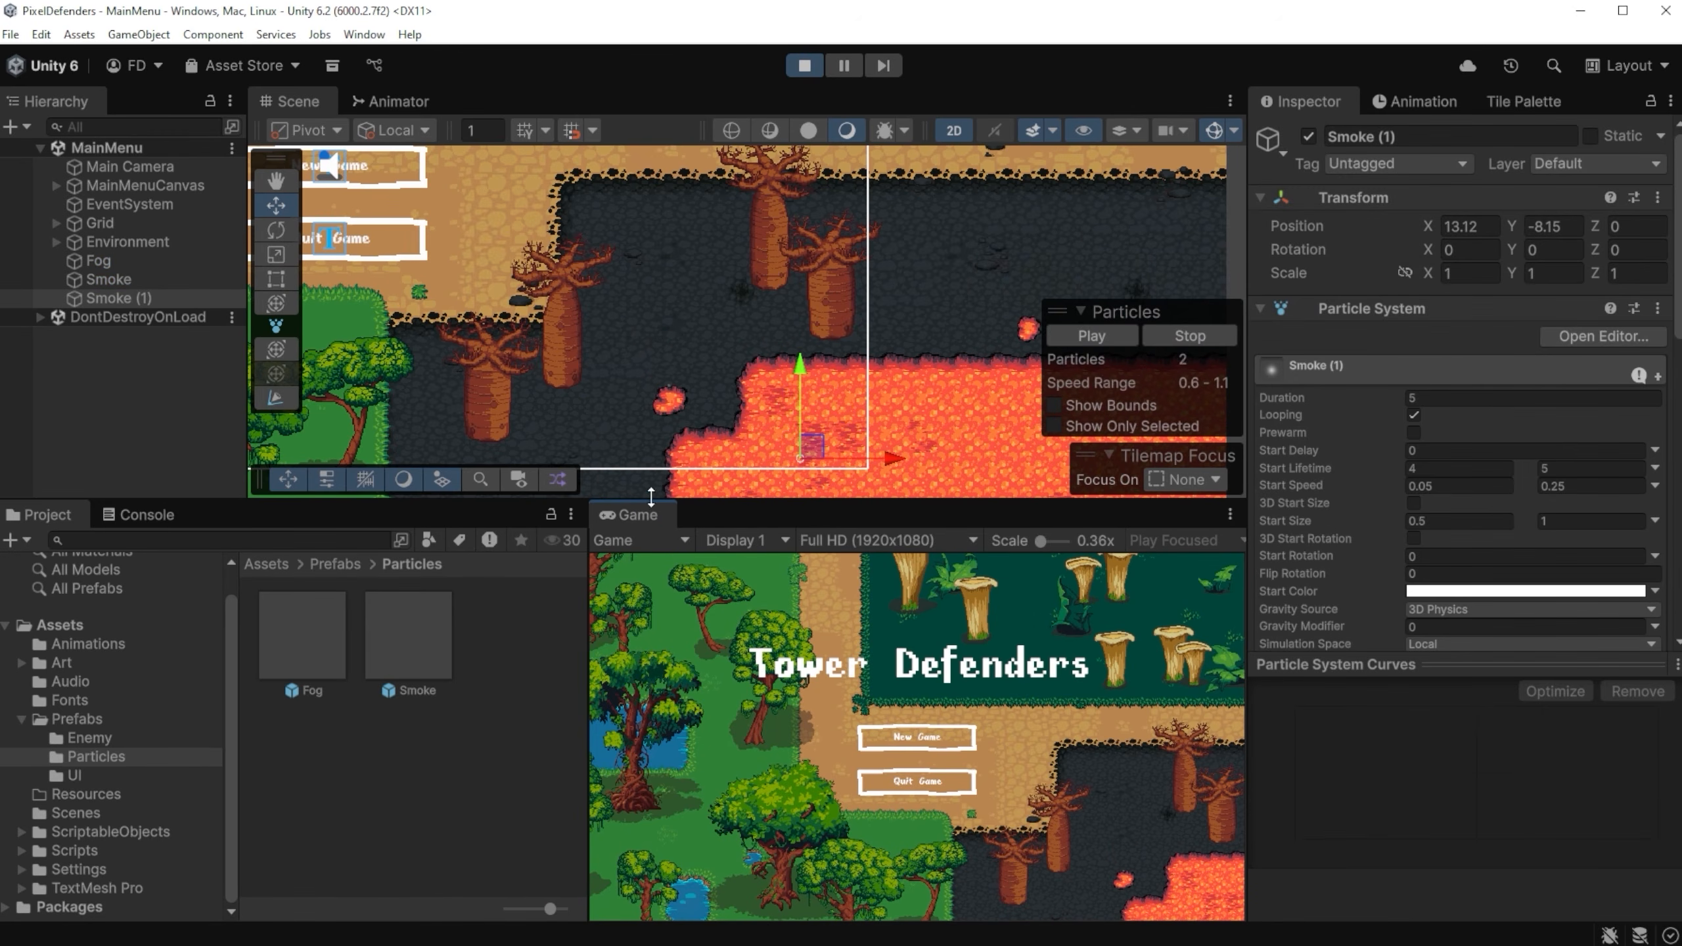
{"action": "double_click", "coordinate": [620, 518]}
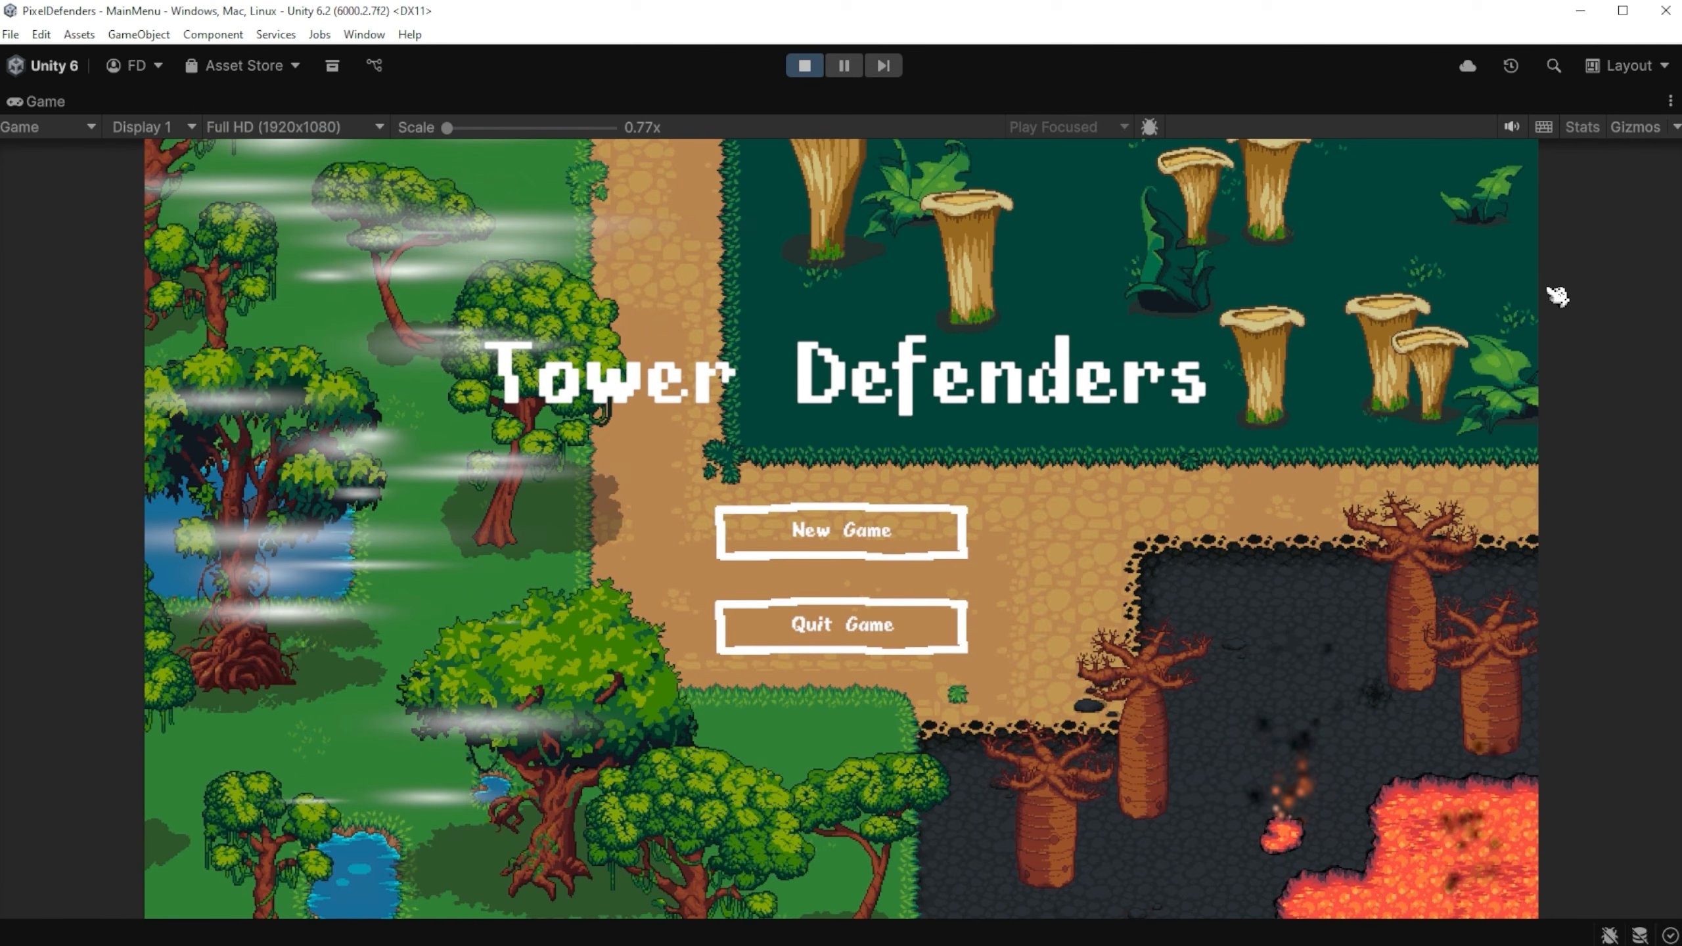
{"action": "left_click", "coordinate": [886, 551]}
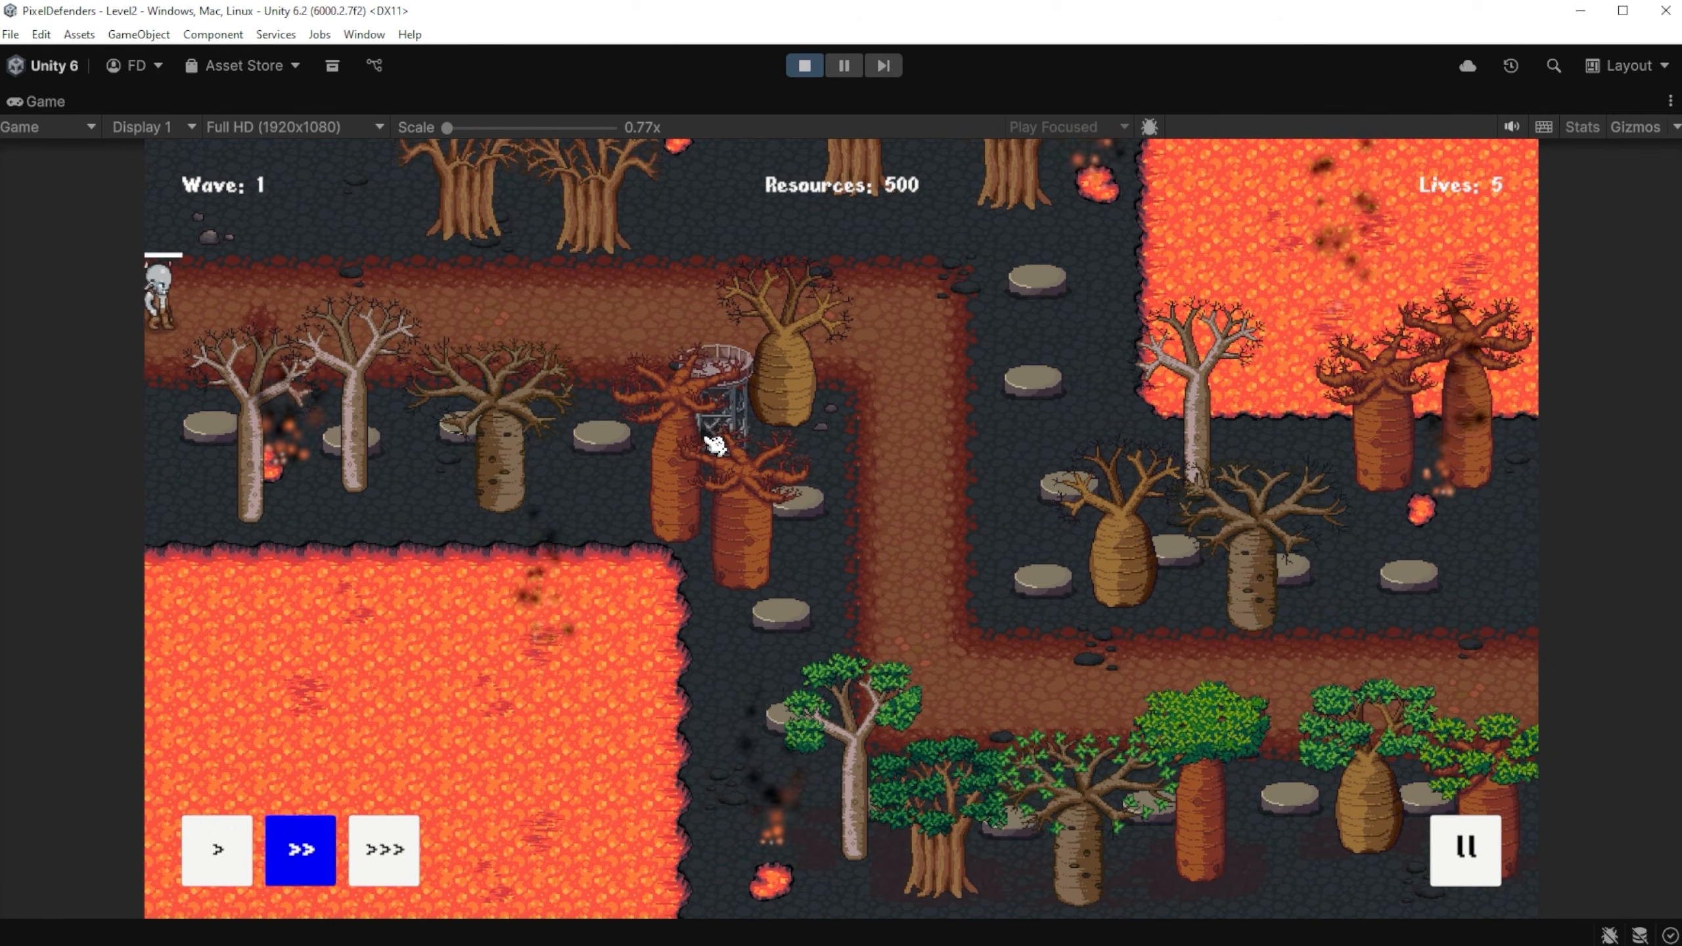
- Play-test Level2 by building one 50-cost tower, two 100-cost towers and one 75-cost tower beside the path
{"action": "left_click", "coordinate": [746, 449]}
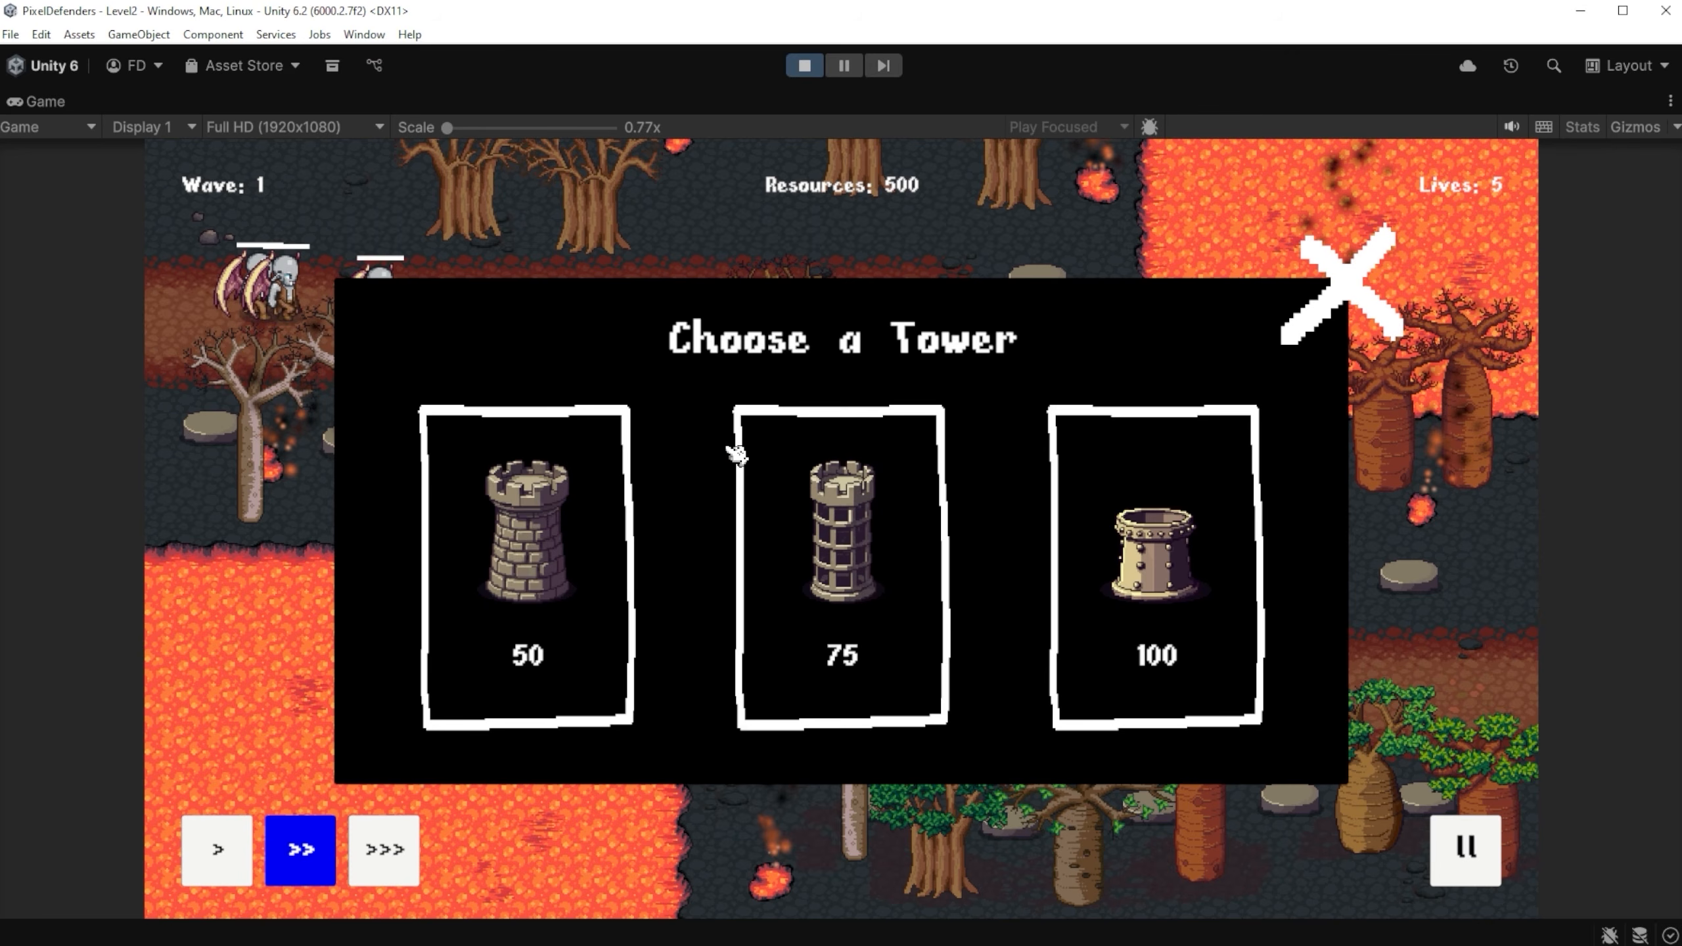
{"action": "left_click", "coordinate": [591, 544]}
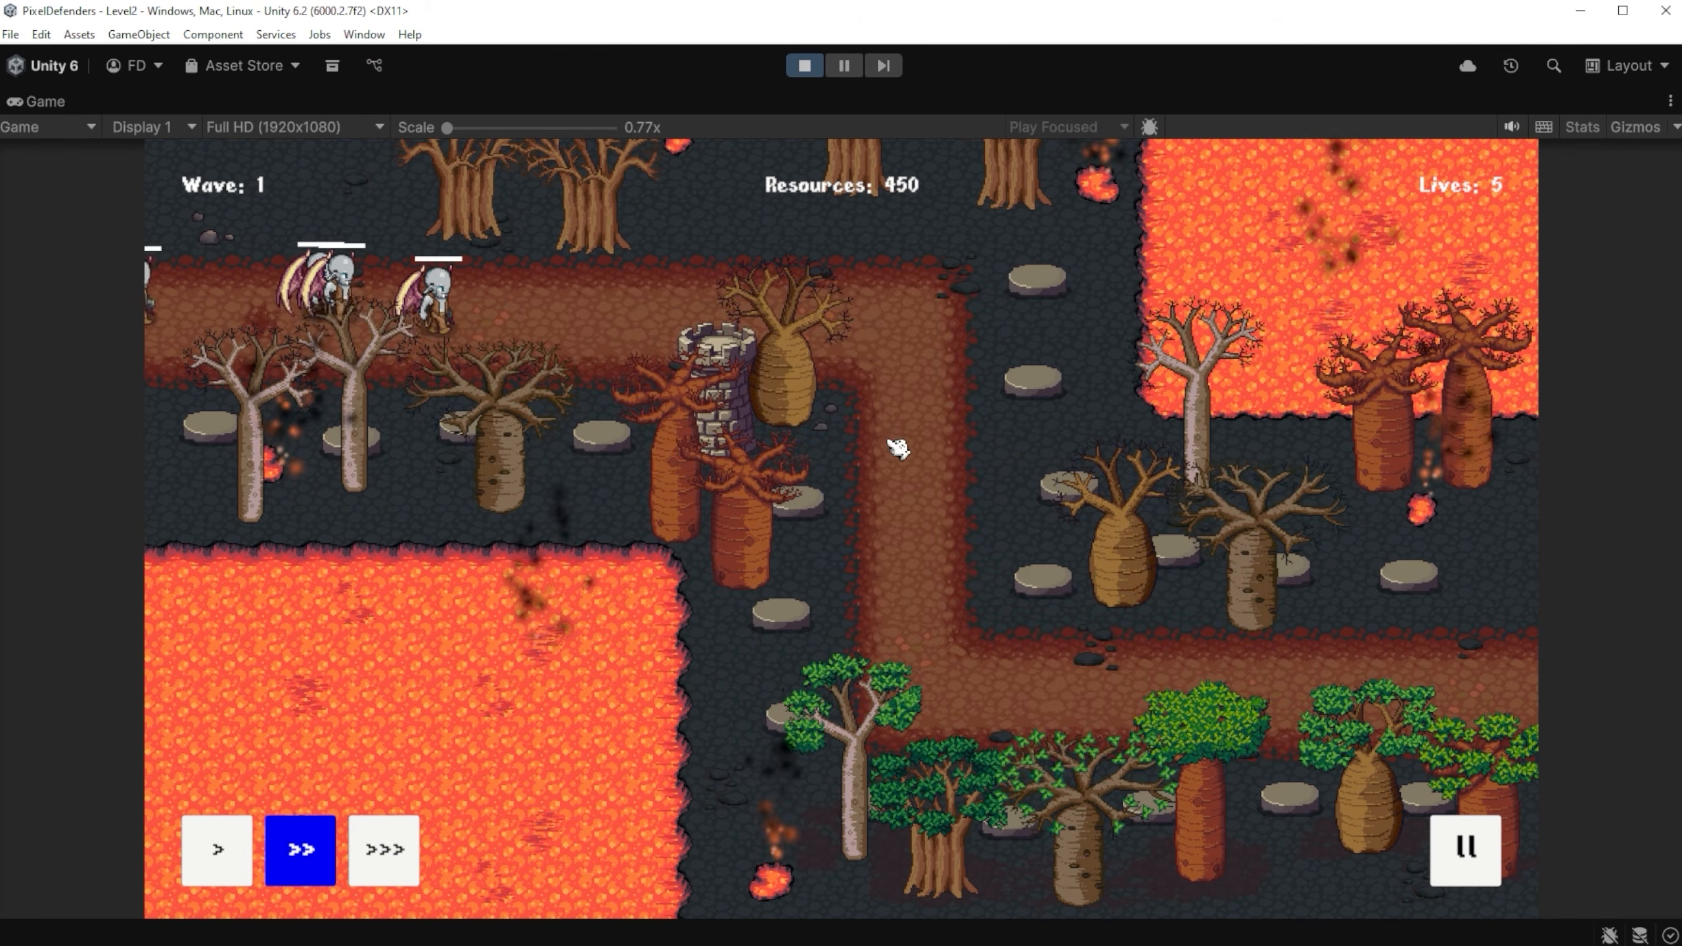
{"action": "left_click", "coordinate": [816, 497]}
{"action": "left_click", "coordinate": [1149, 563]}
{"action": "left_click", "coordinate": [1071, 566]}
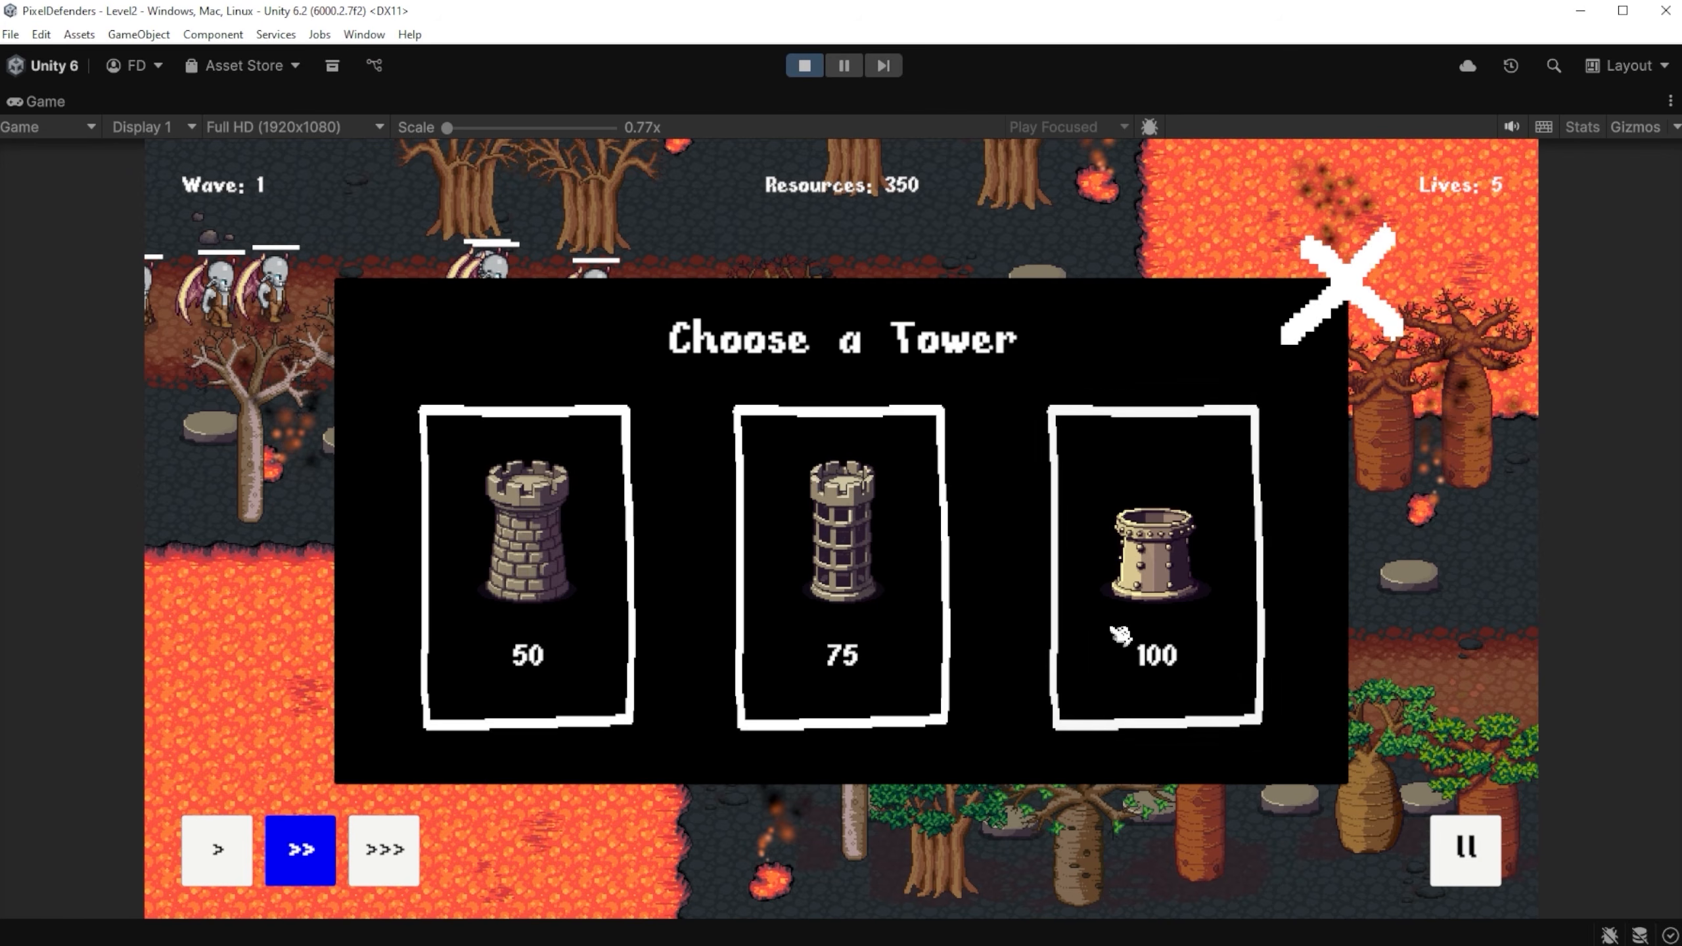
{"action": "left_click", "coordinate": [1115, 638]}
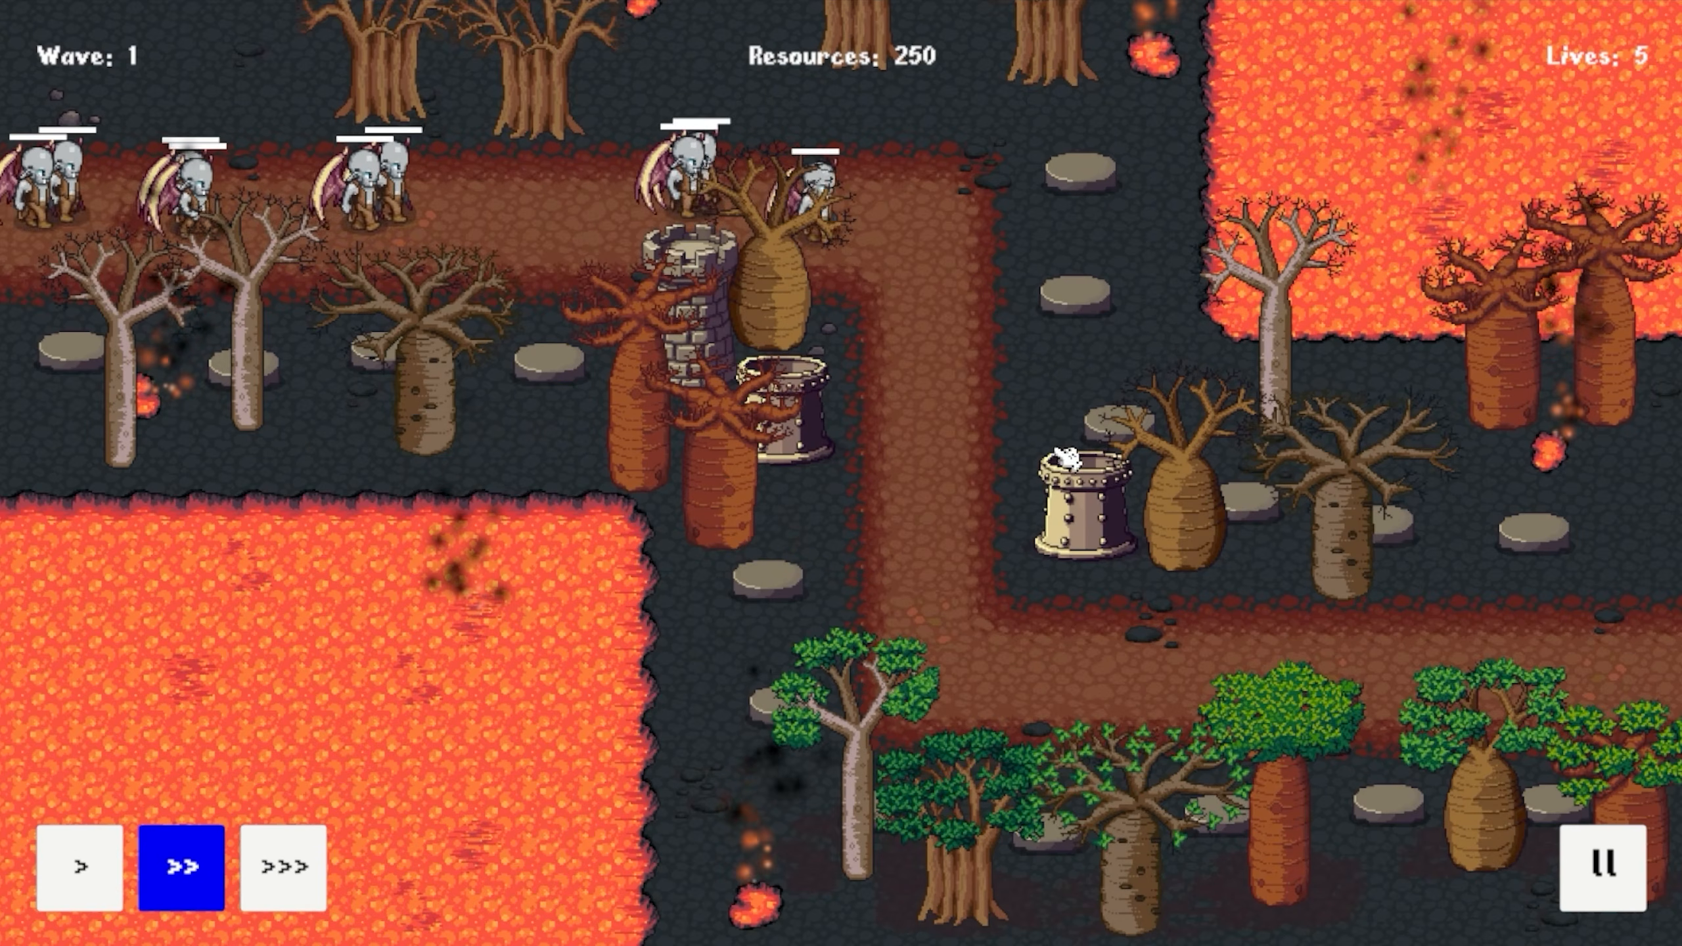
{"action": "left_click", "coordinate": [1060, 321]}
{"action": "left_click", "coordinate": [832, 427]}
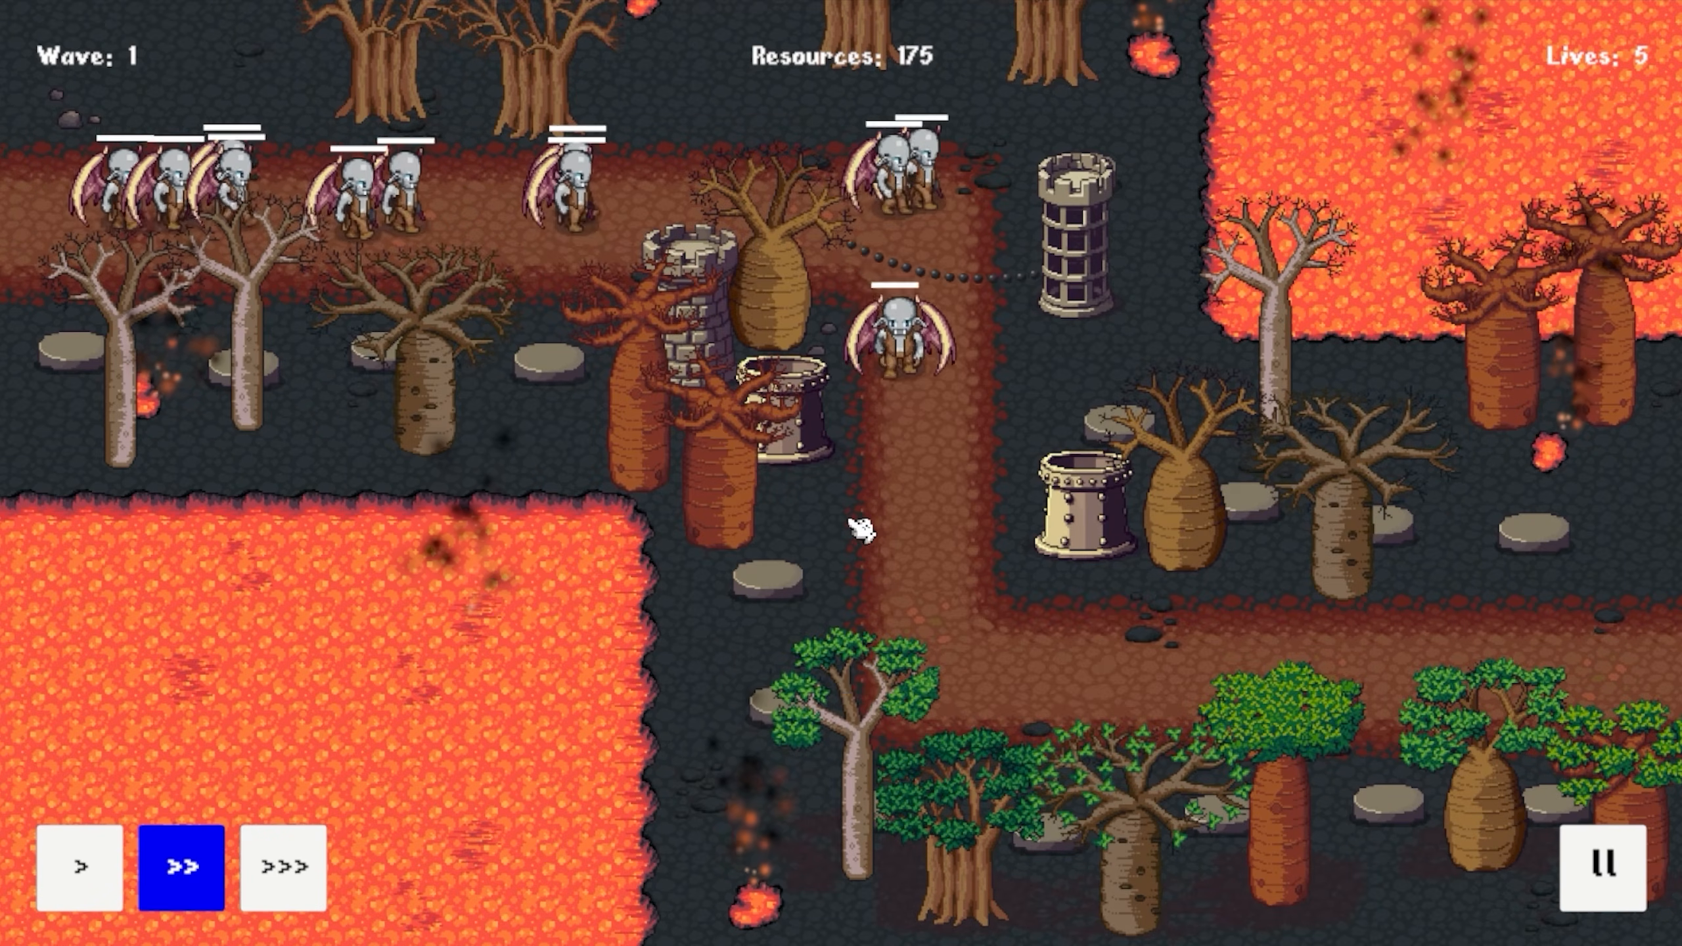